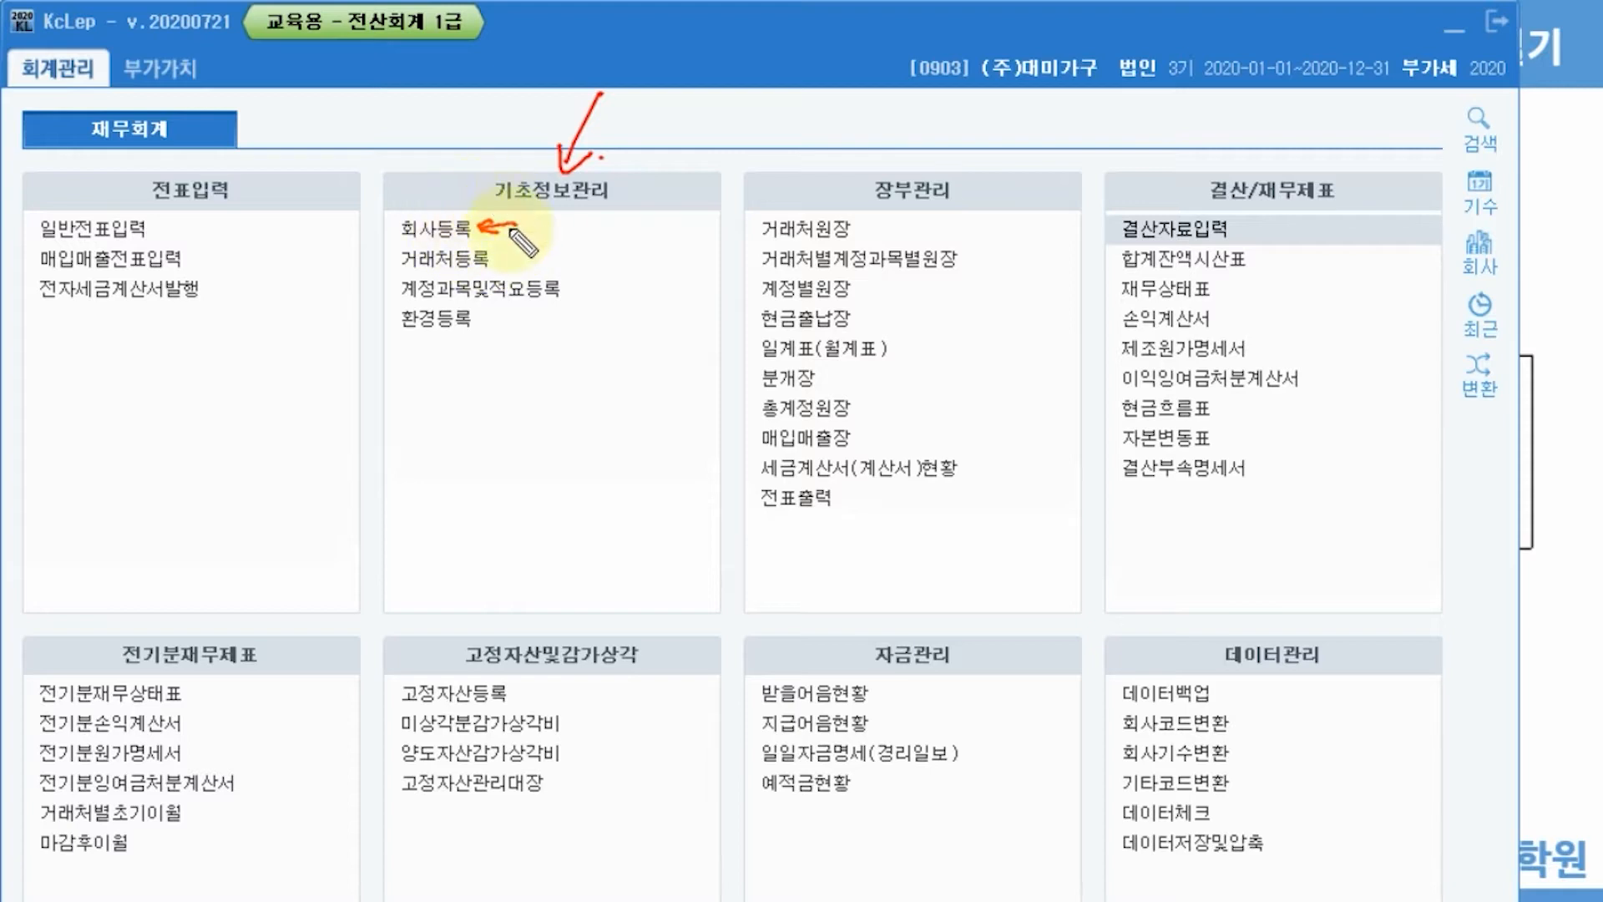
# - Open the client registration screen (거래처등록) under basic information management
pyautogui.moveTo(531, 257)
pyautogui.mouseDown()
pyautogui.moveTo(501, 244)
pyautogui.moveTo(495, 261)
pyautogui.mouseUp()
pyautogui.press('Escape')
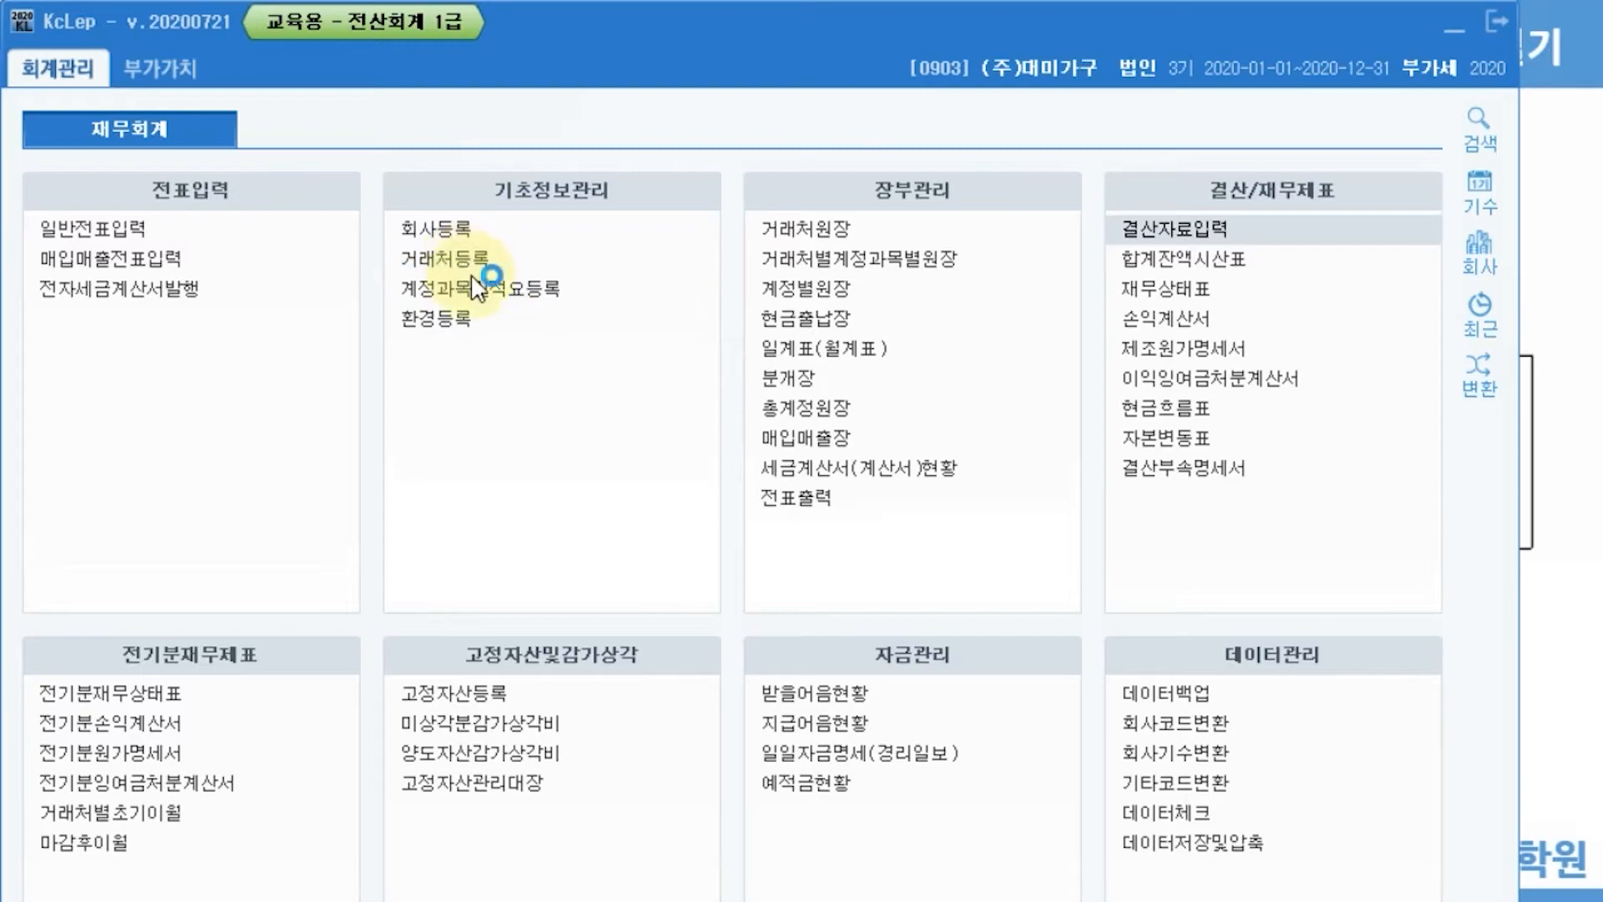
pyautogui.click(468, 268)
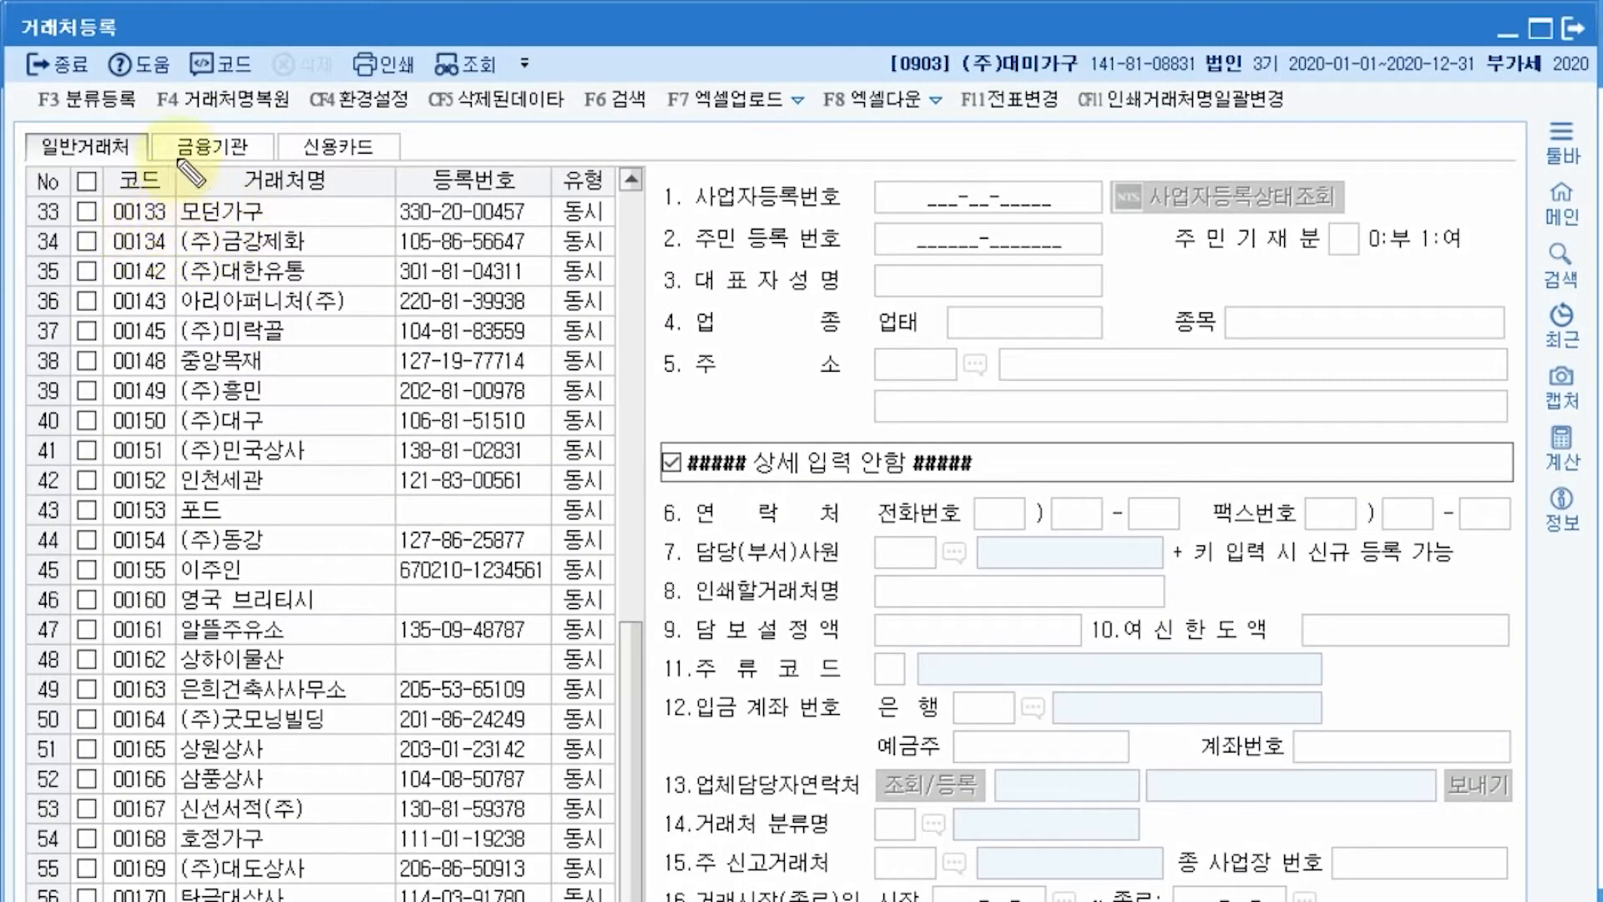
pyautogui.moveTo(133, 64); pyautogui.dragTo(117, 125)
pyautogui.moveTo(107, 94)
pyautogui.mouseDown()
pyautogui.moveTo(123, 126)
pyautogui.moveTo(240, 105)
pyautogui.moveTo(339, 132)
pyautogui.mouseUp()
pyautogui.moveTo(326, 121)
pyautogui.mouseDown()
pyautogui.moveTo(339, 134)
pyautogui.moveTo(358, 114)
pyautogui.mouseUp()
pyautogui.click(112, 170)
pyautogui.click(233, 163)
pyautogui.click(324, 167)
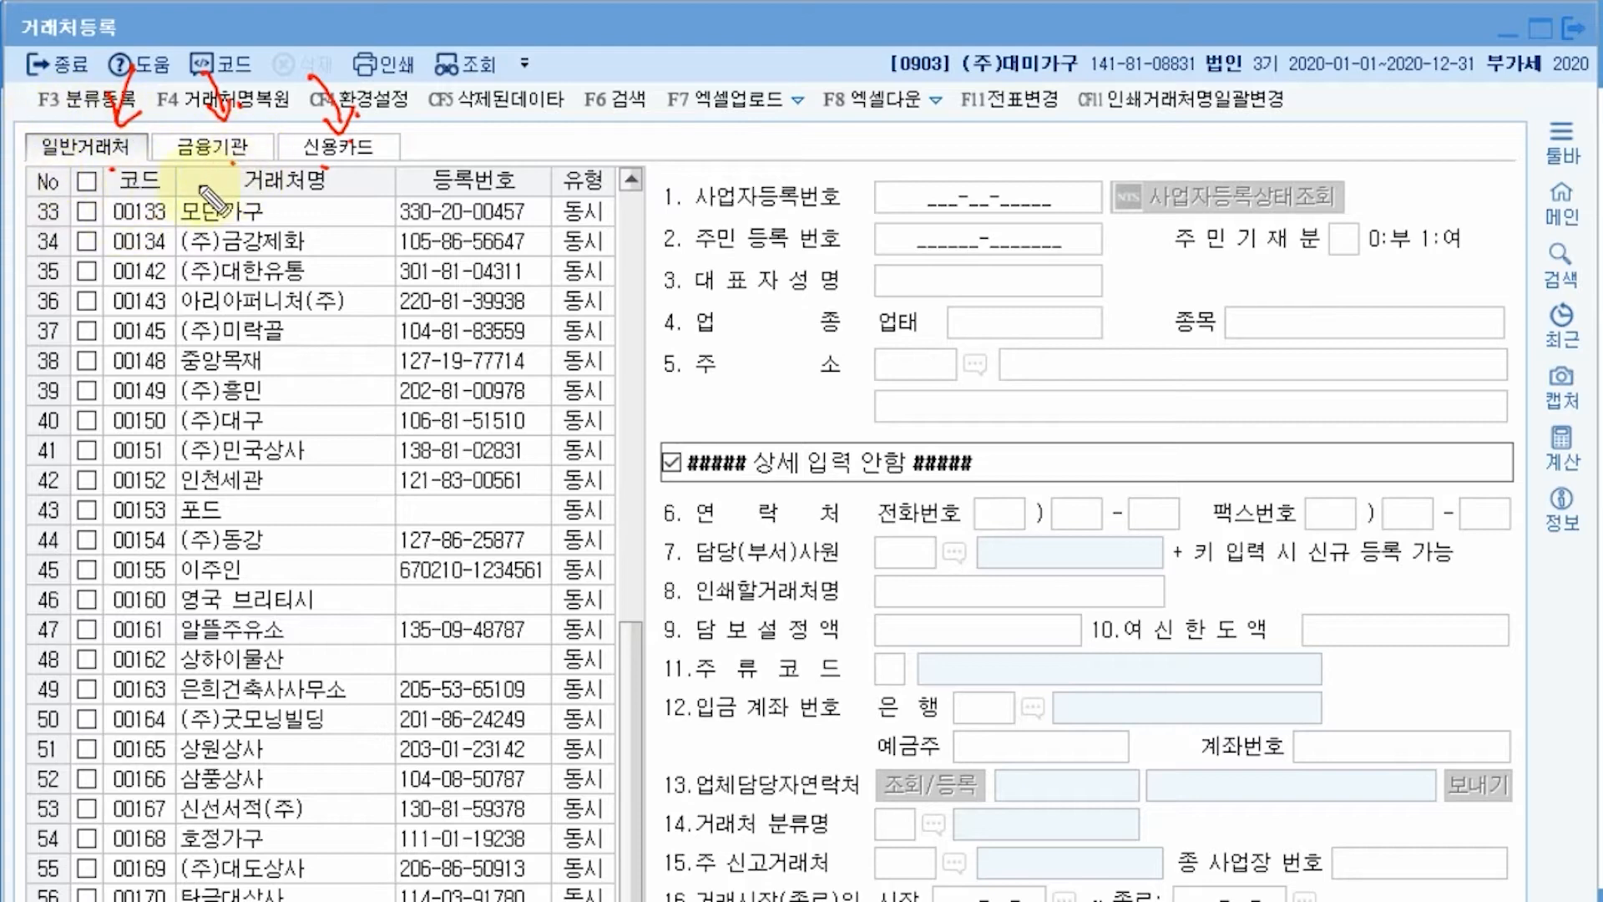
# - Look at the registered financial institutions (금융기관) and credit cards (신용카드), and return to the general clients (일반거래처)
pyautogui.click(222, 147)
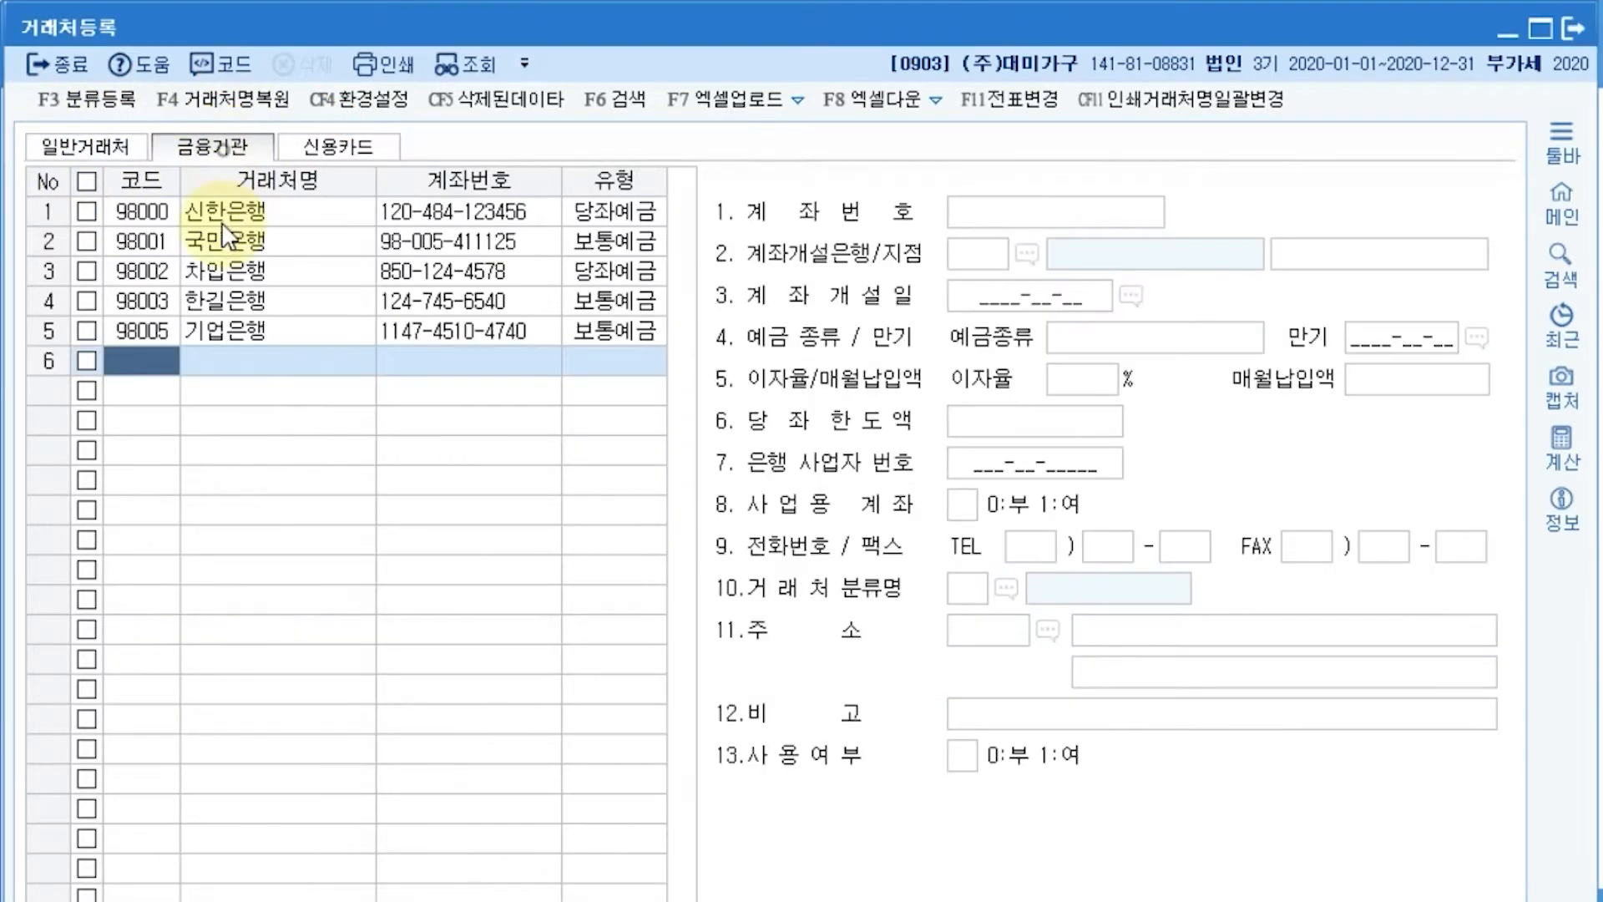
pyautogui.click(359, 148)
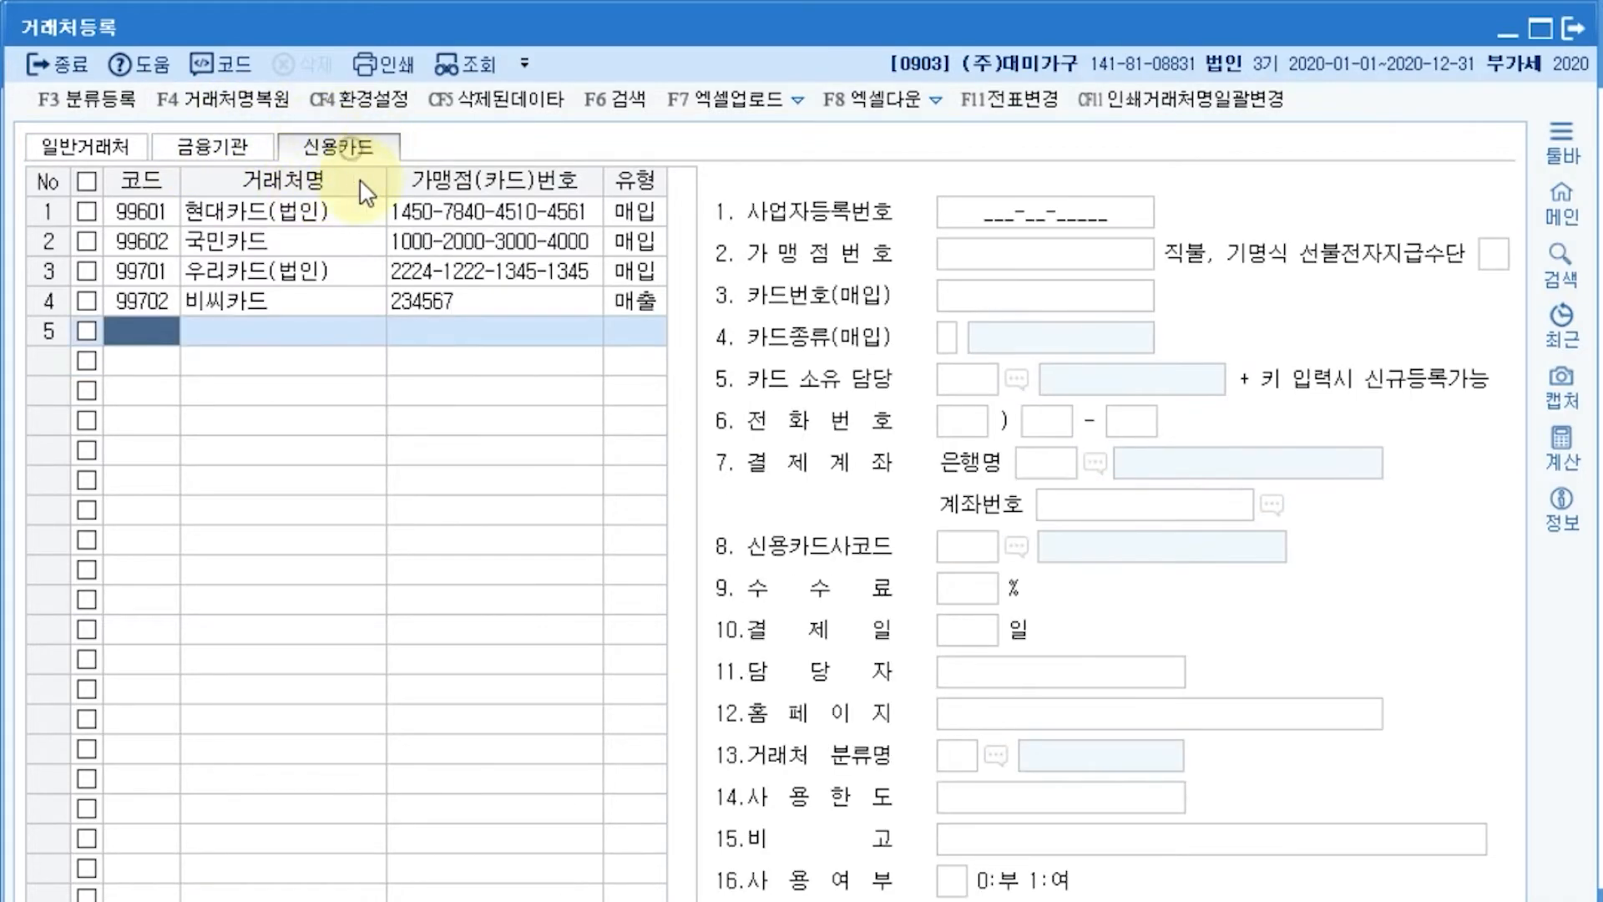
pyautogui.click(105, 151)
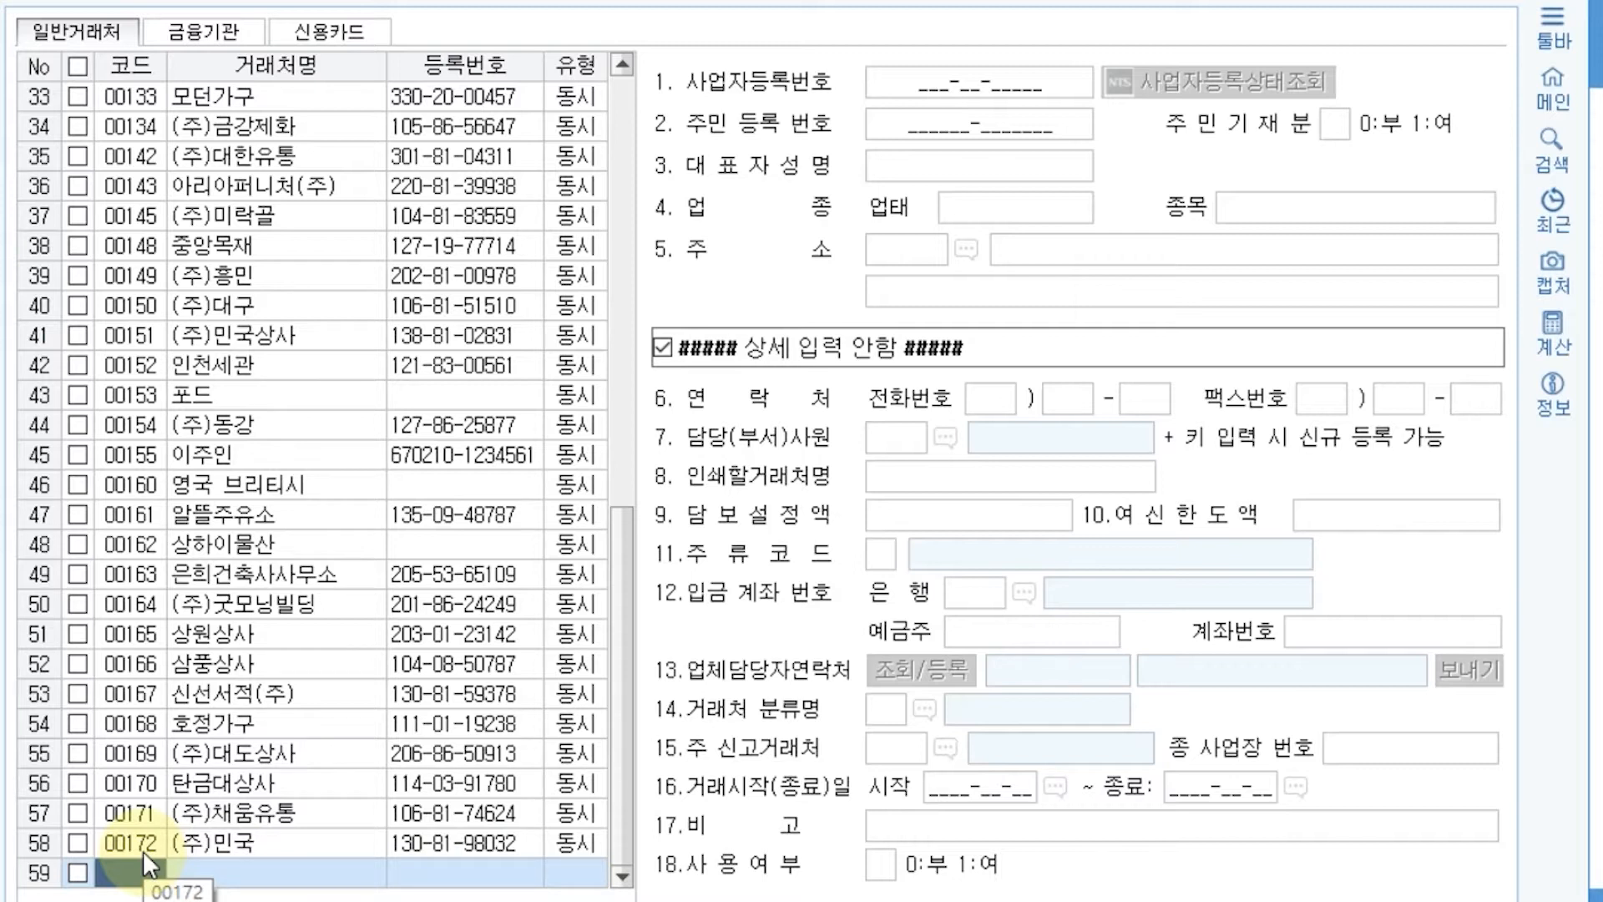
# - Add a new general client with code 01037, name (주)상록가구 and type 동시
pyautogui.write('01')
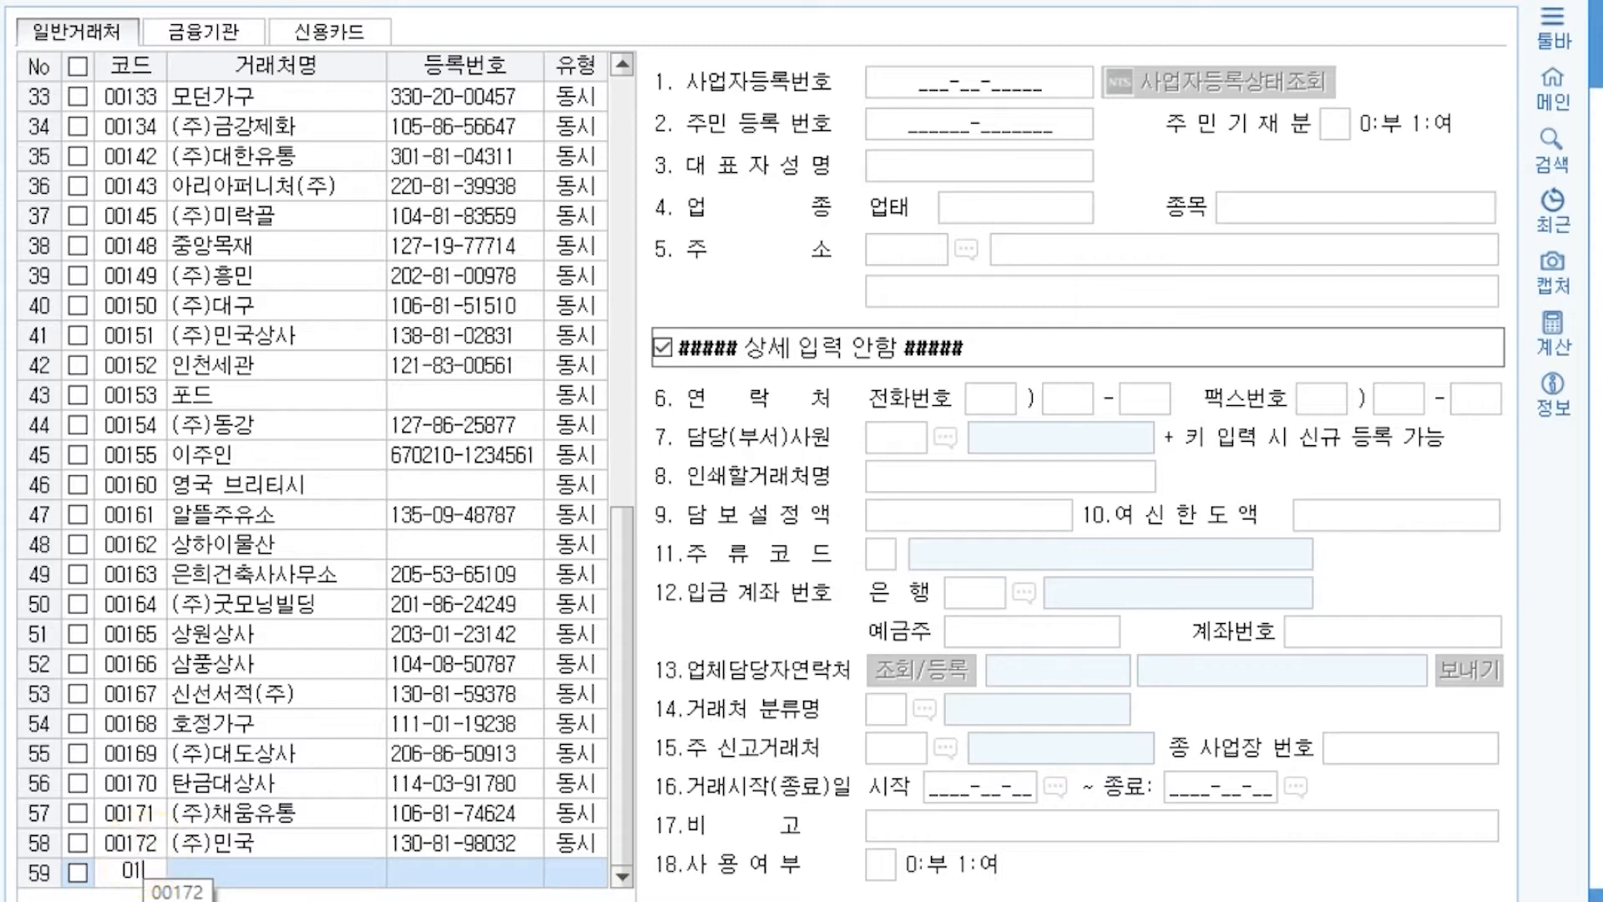
pyautogui.write('03037')
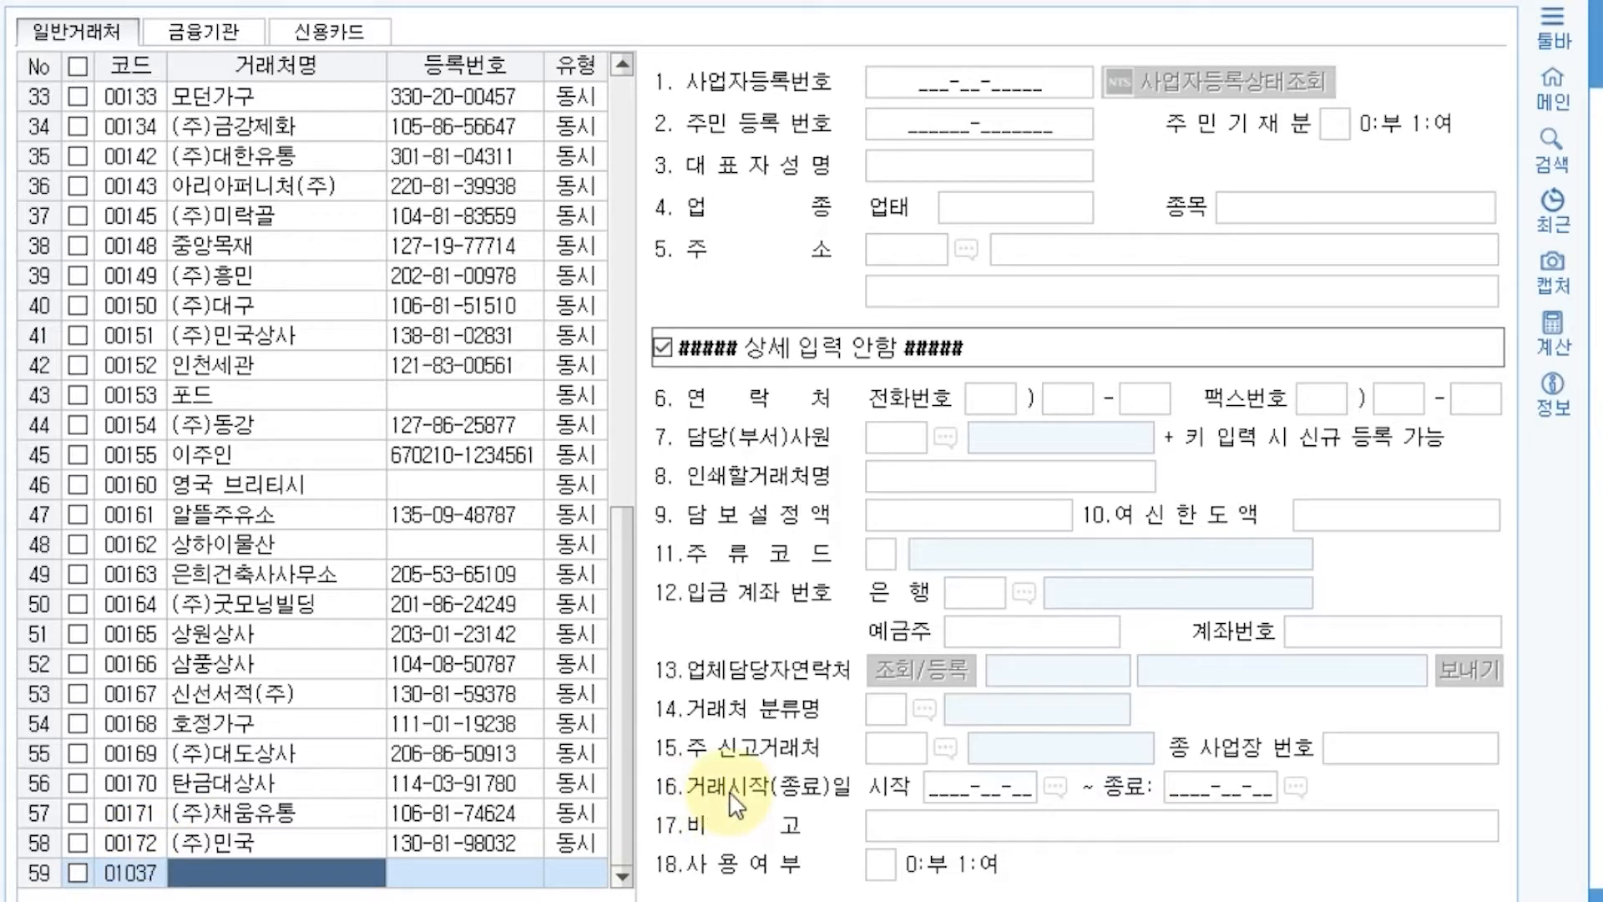
pyautogui.write('(주')
pyautogui.write(')상록가구')
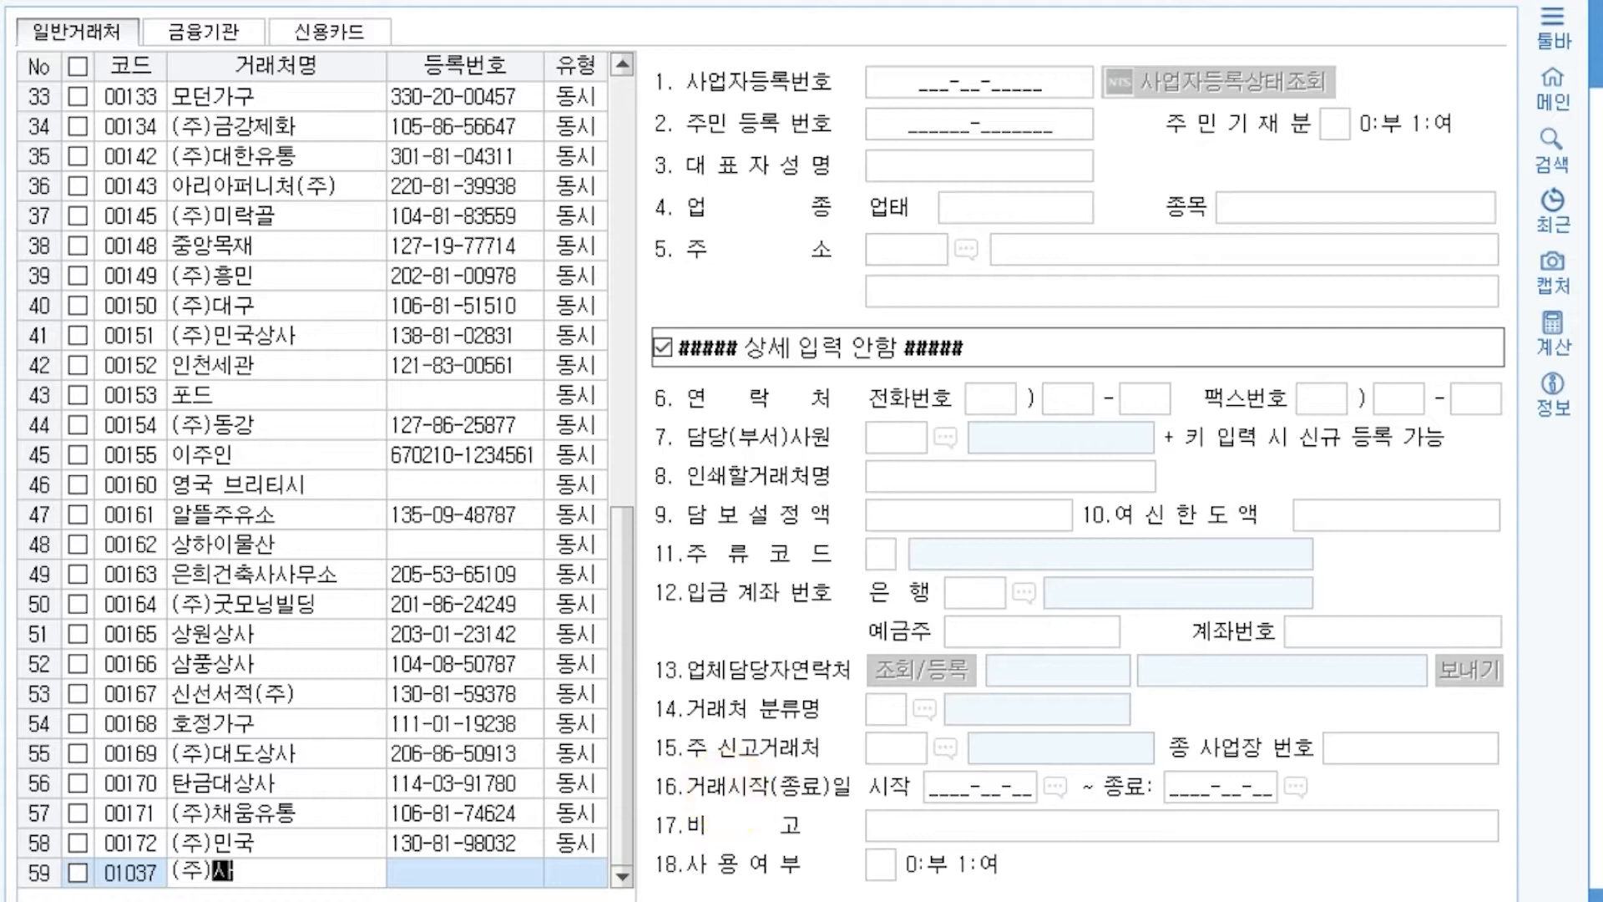
pyautogui.press('Return')
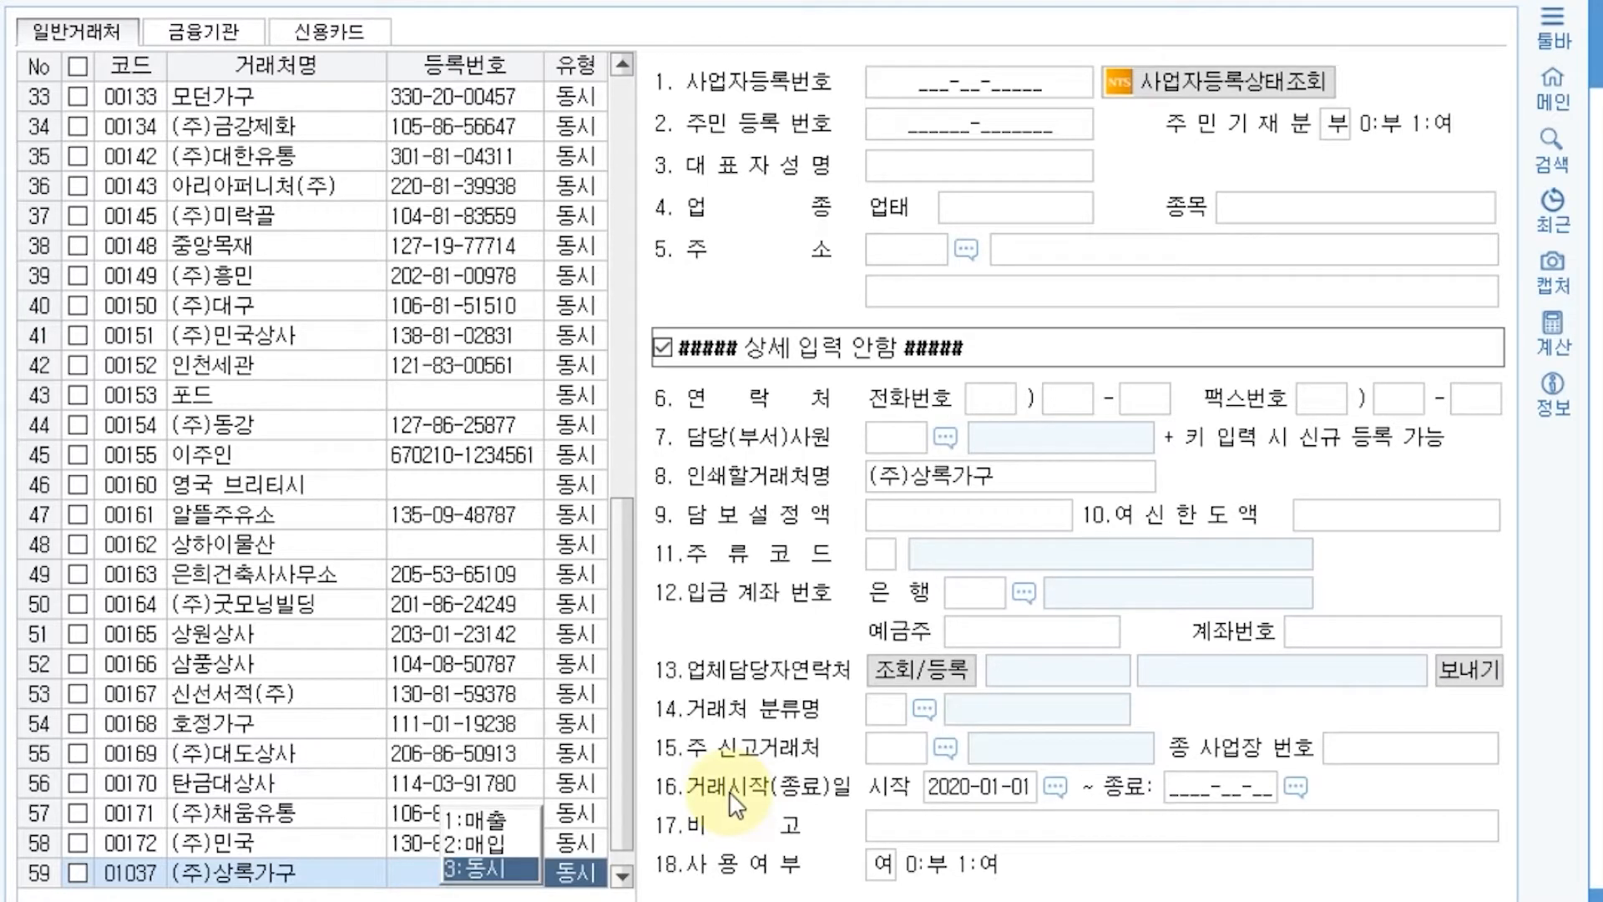
pyautogui.press('Return')
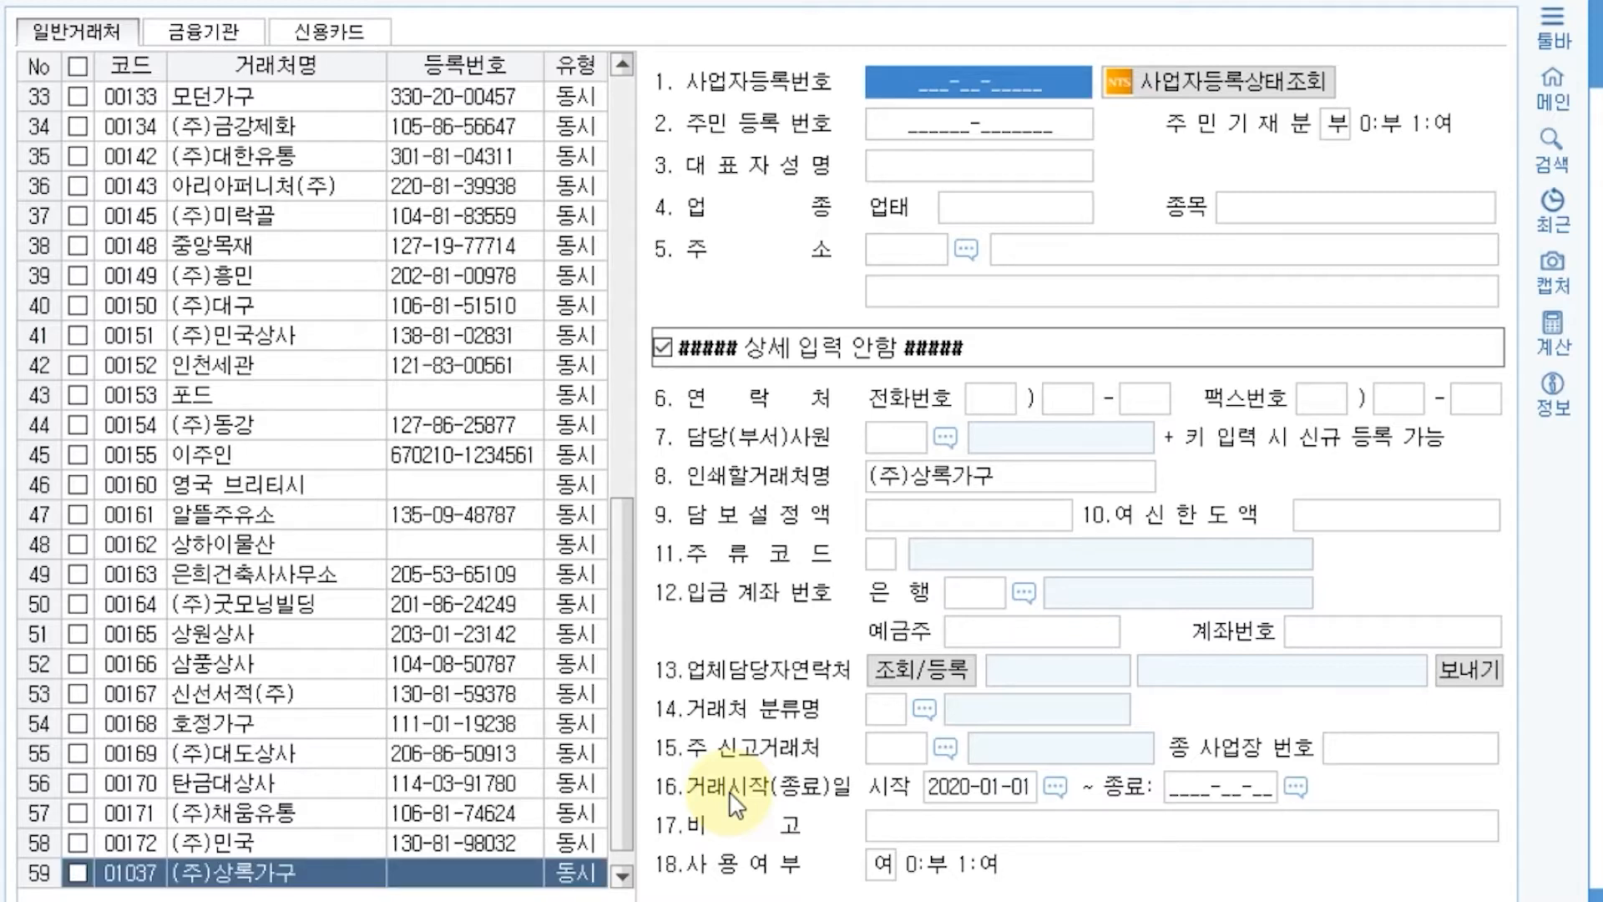
# - Enter the business registration number (사업자등록번호) for (주)상록가구
pyautogui.write('314-__-_____')
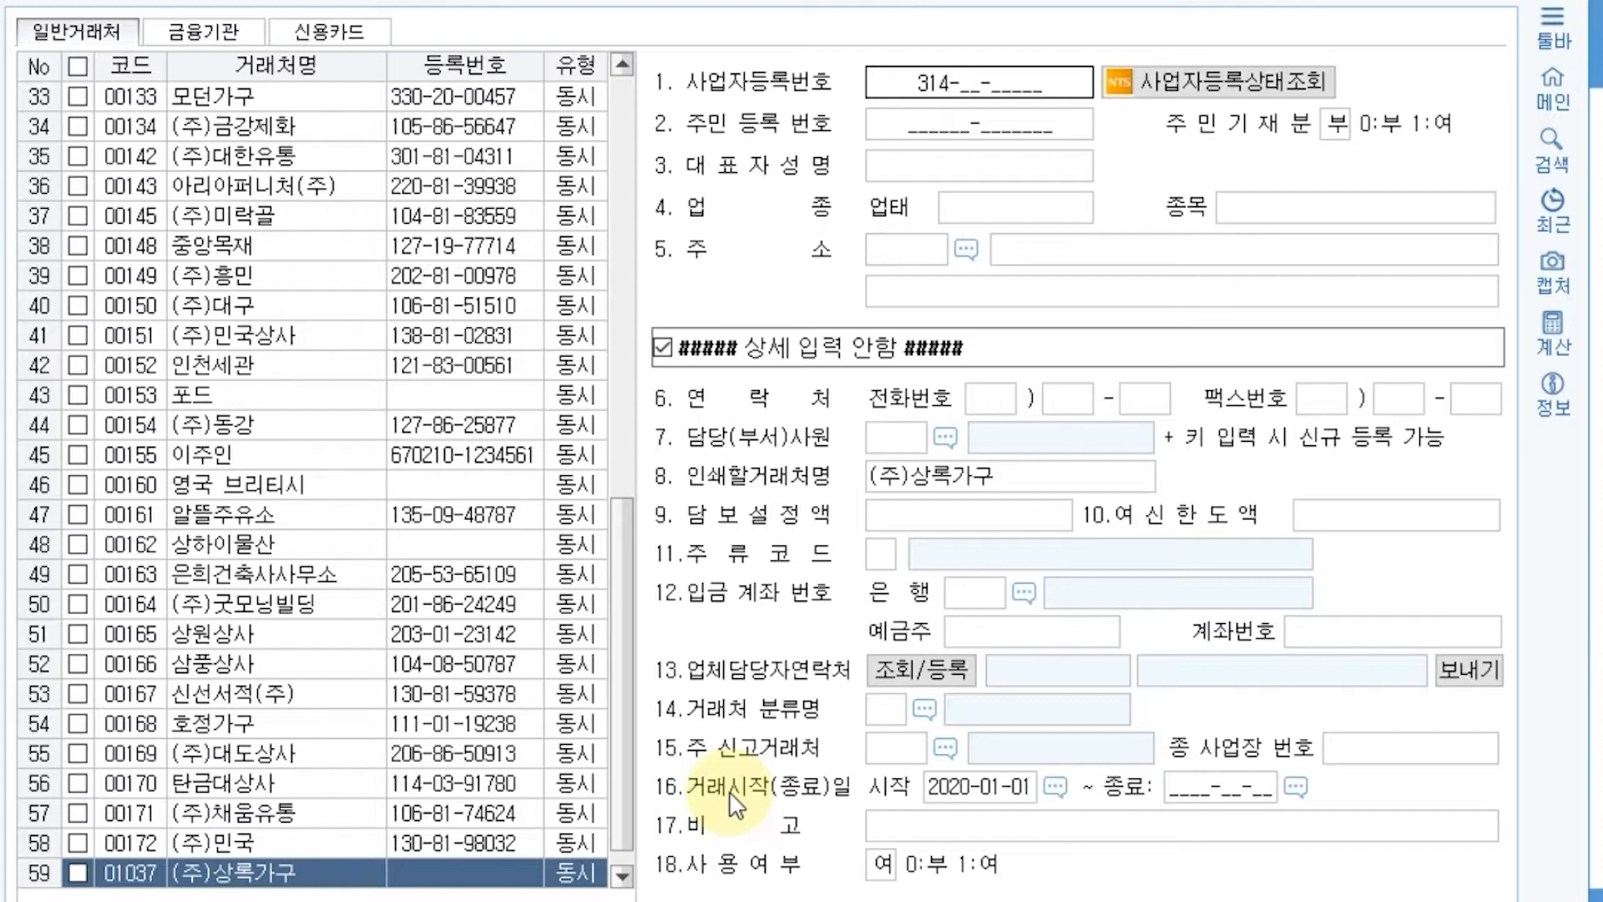
pyautogui.press('BackSpace')
pyautogui.press('BackSpace')
pyautogui.press('BackSpace')
pyautogui.press('BackSpace')
pyautogui.press('BackSpace')
pyautogui.press('BackSpace')
pyautogui.press('BackSpace')
pyautogui.press('BackSpace')
pyautogui.write('81-35237')
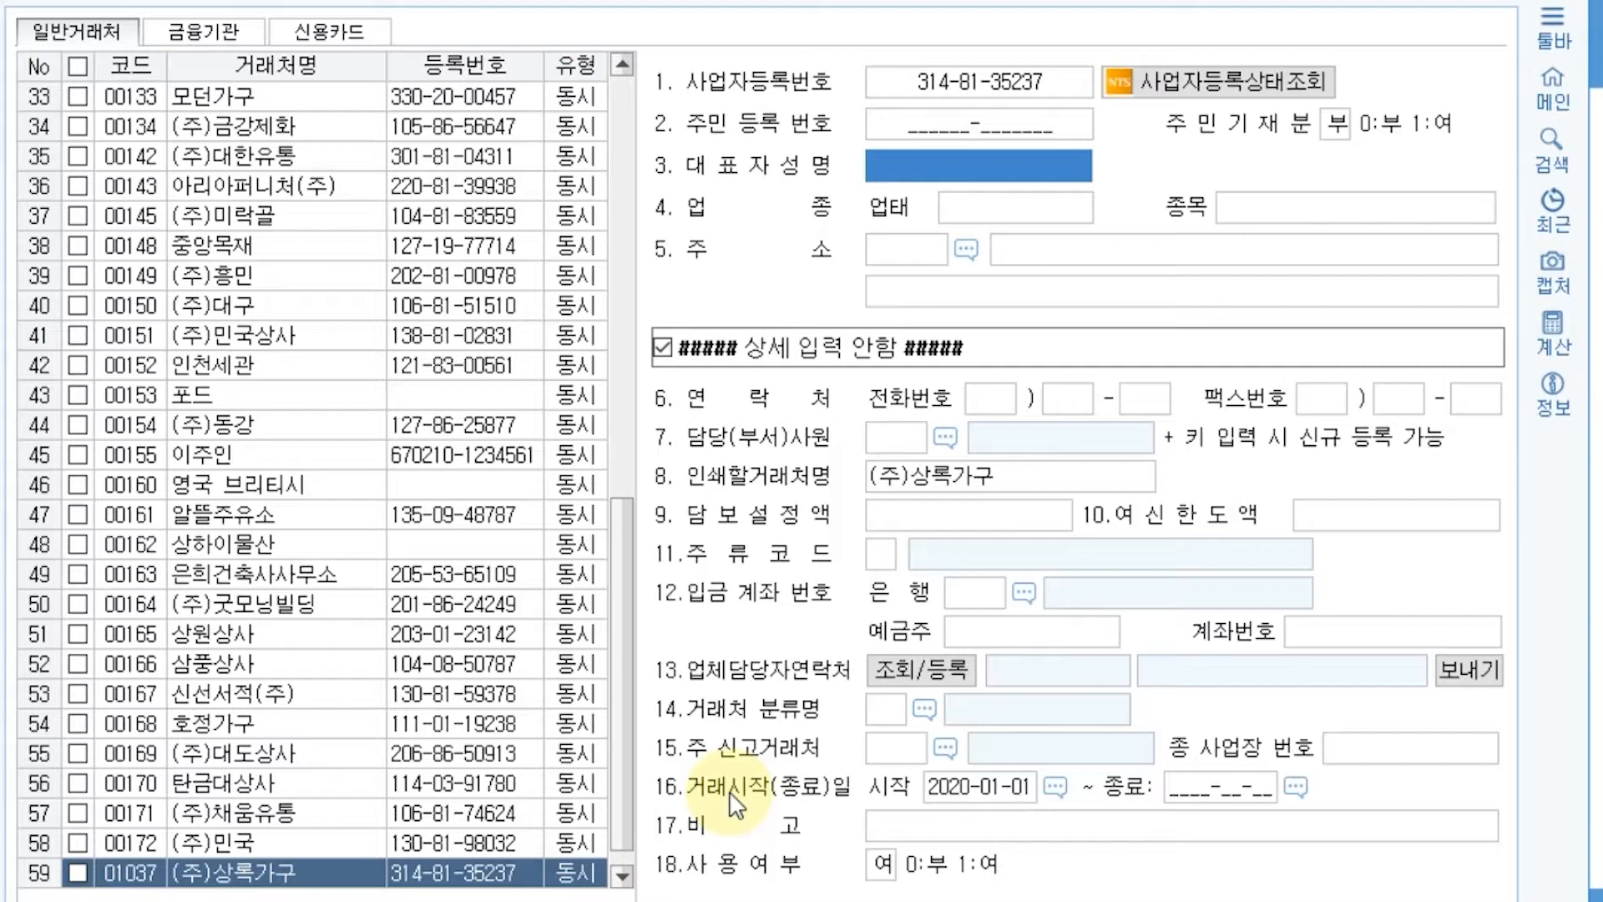
# - Fill in the representative's name and set the business type (업태) to 도소매 and the item (종목) to 가구
pyautogui.write('김재욱')
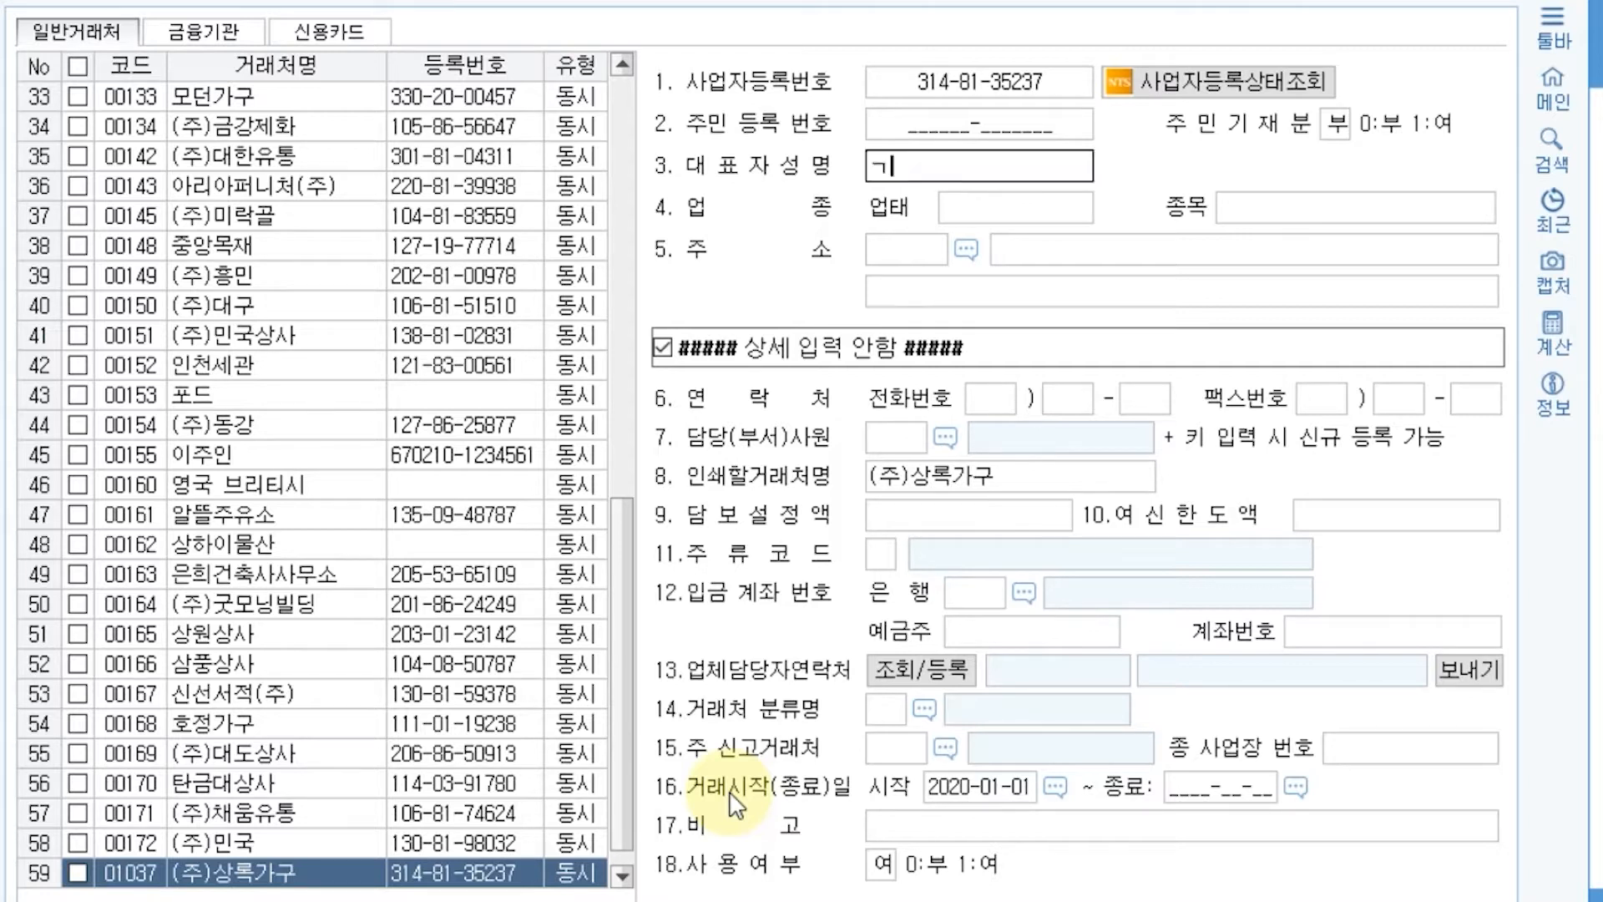
pyautogui.press('Return')
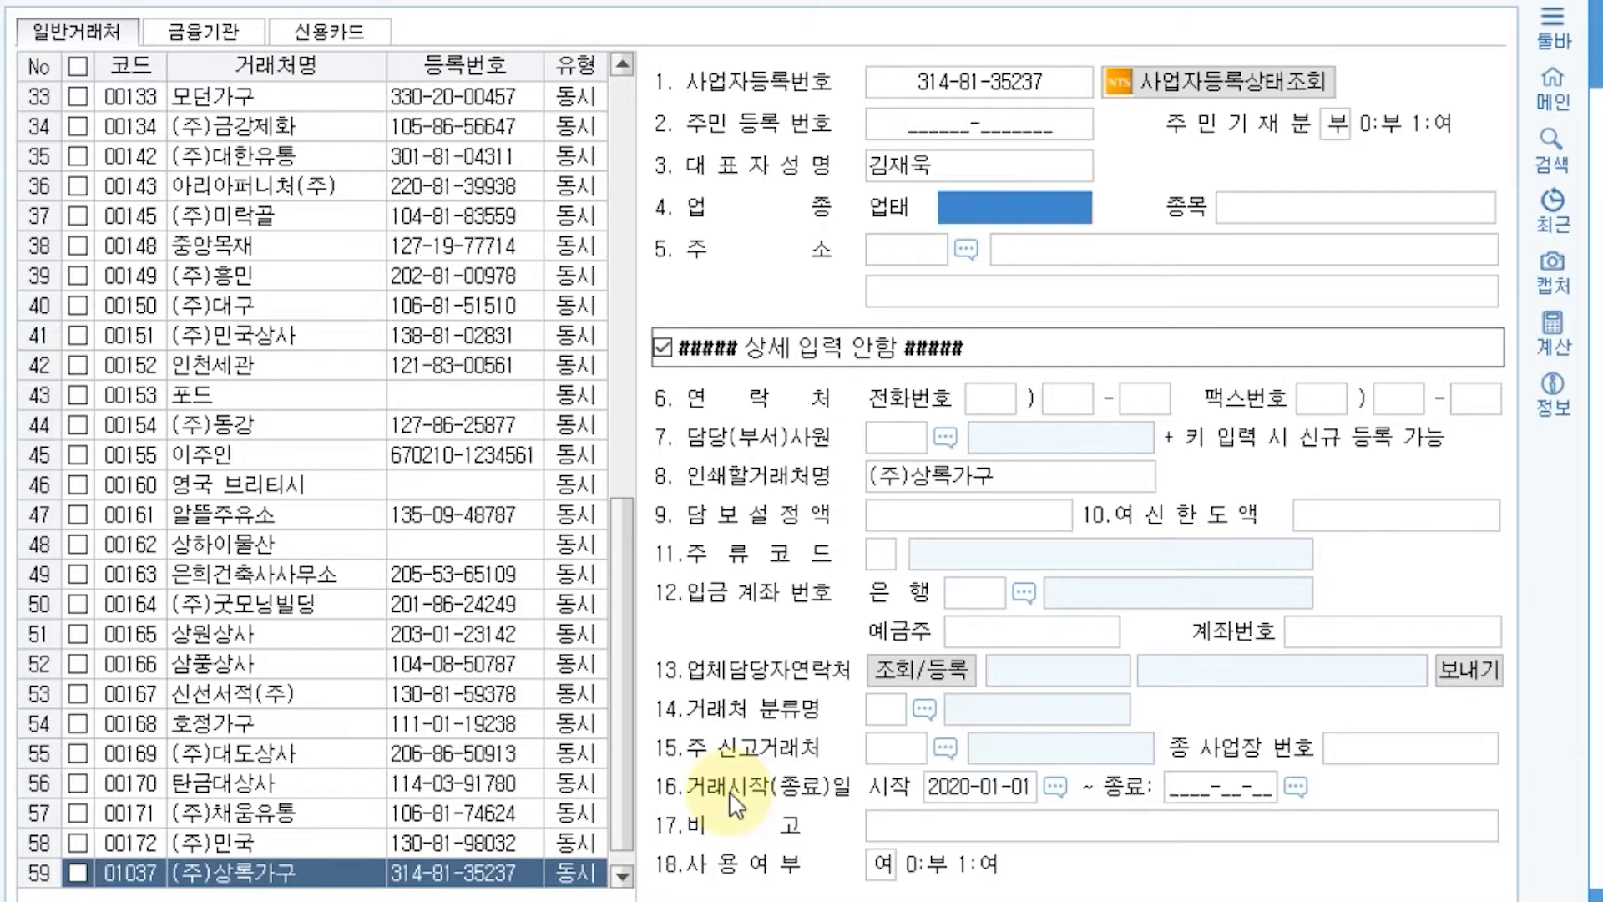
pyautogui.write('도소매')
pyautogui.press('Return')
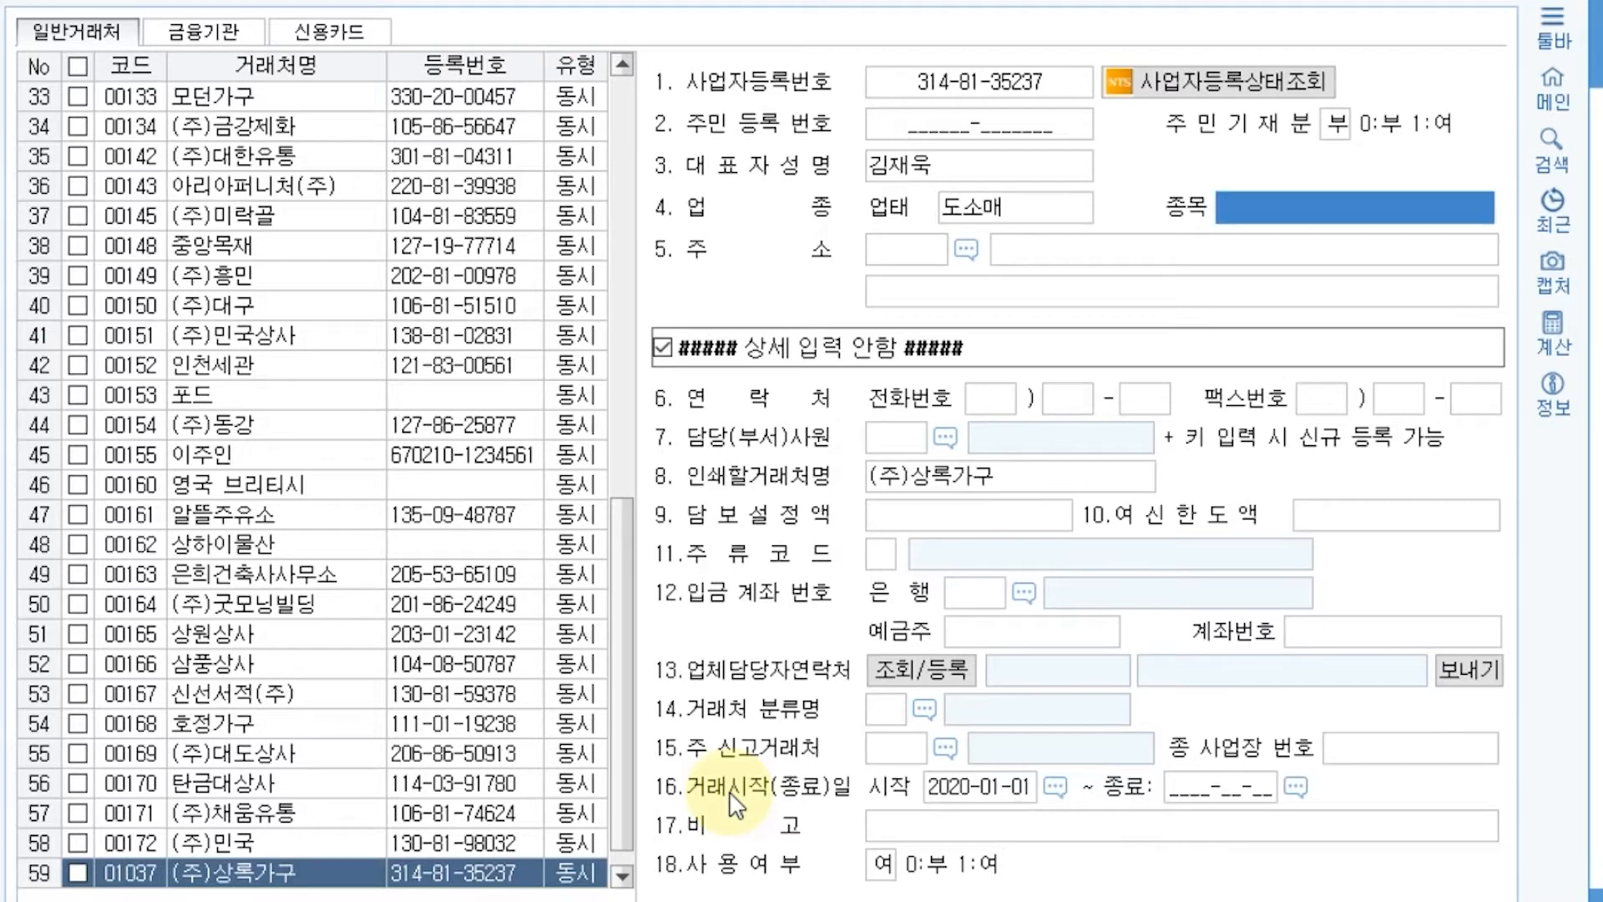
pyautogui.write('가구')
pyautogui.press('Return')
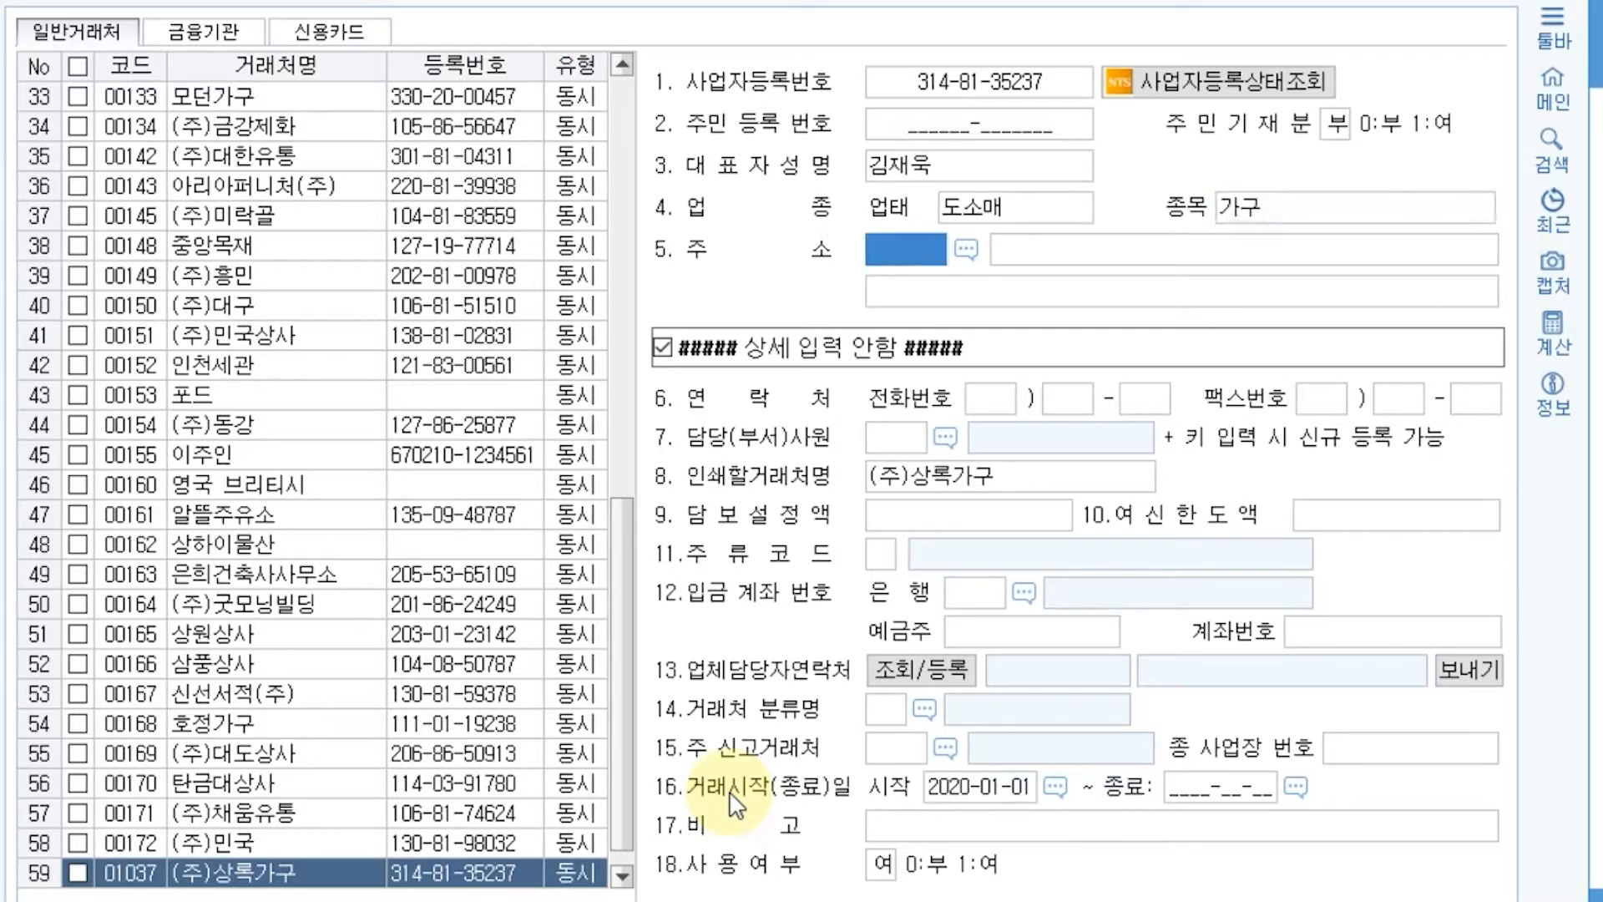
# - Enter the client's business address with the floor on the second address line, leaving the postal code blank, and complete the record
pyautogui.press('Return')
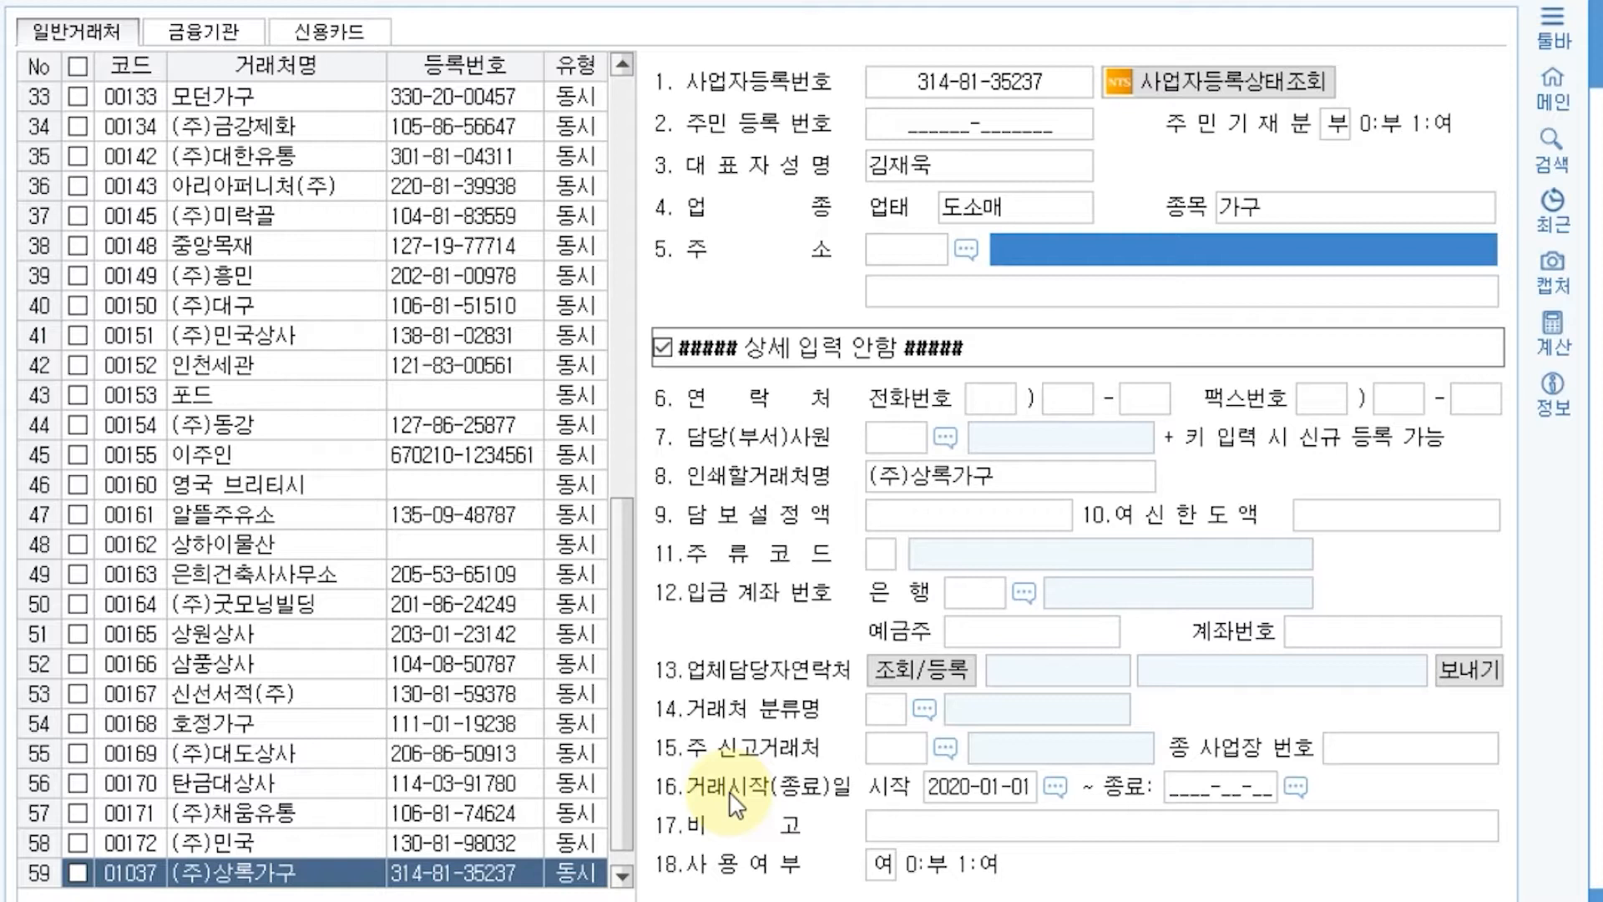
pyautogui.write('대전광역시')
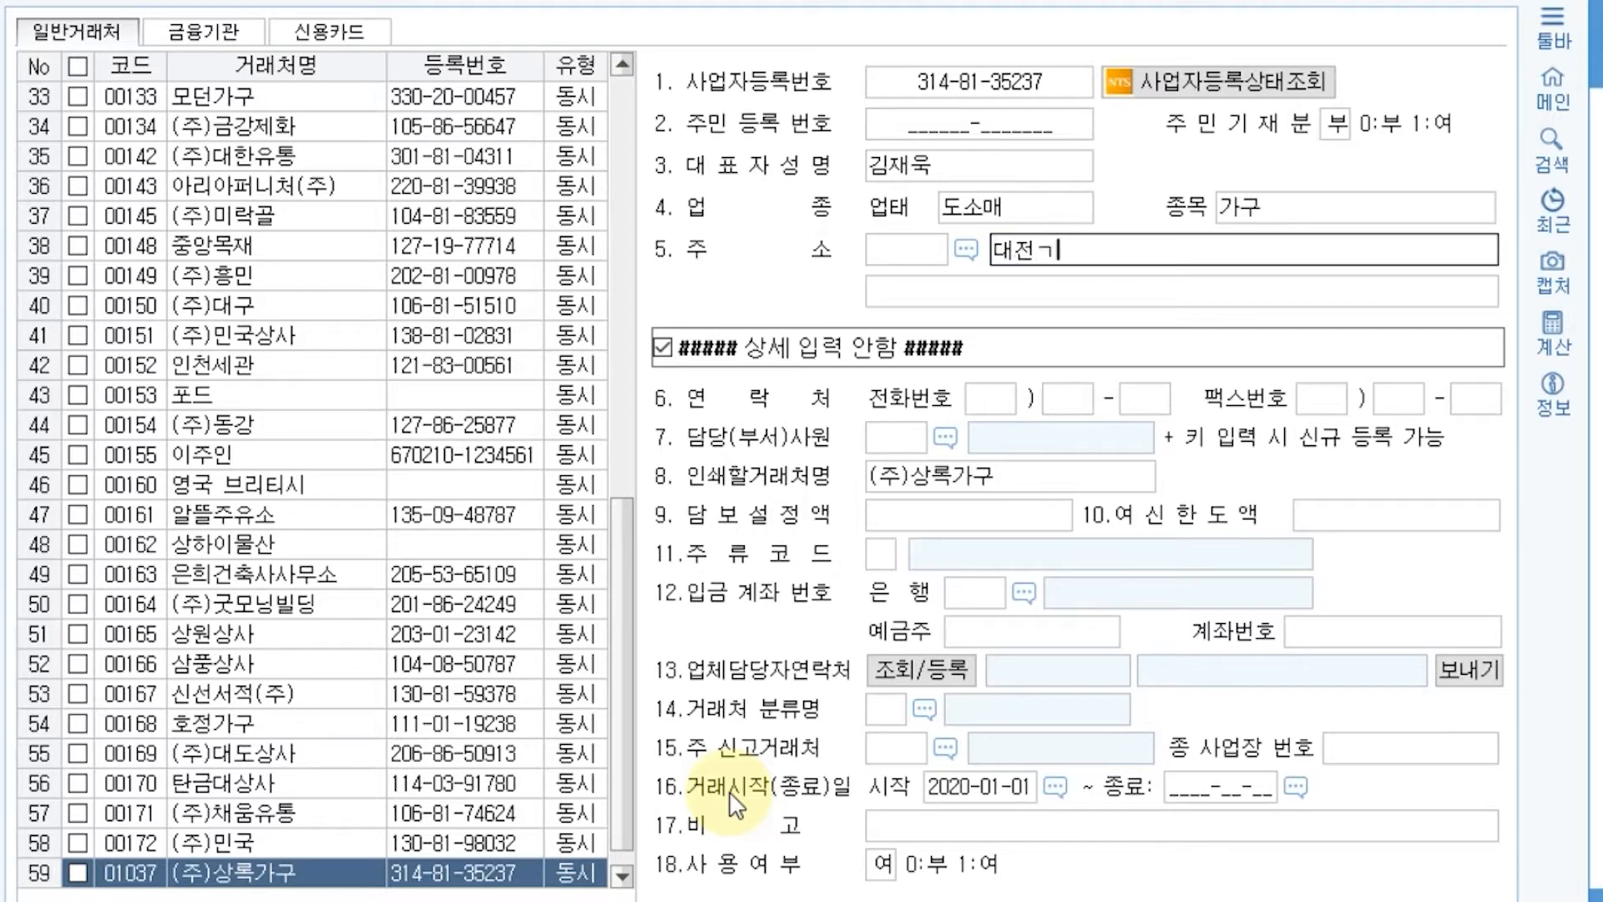
pyautogui.write(' 서구 윤등')
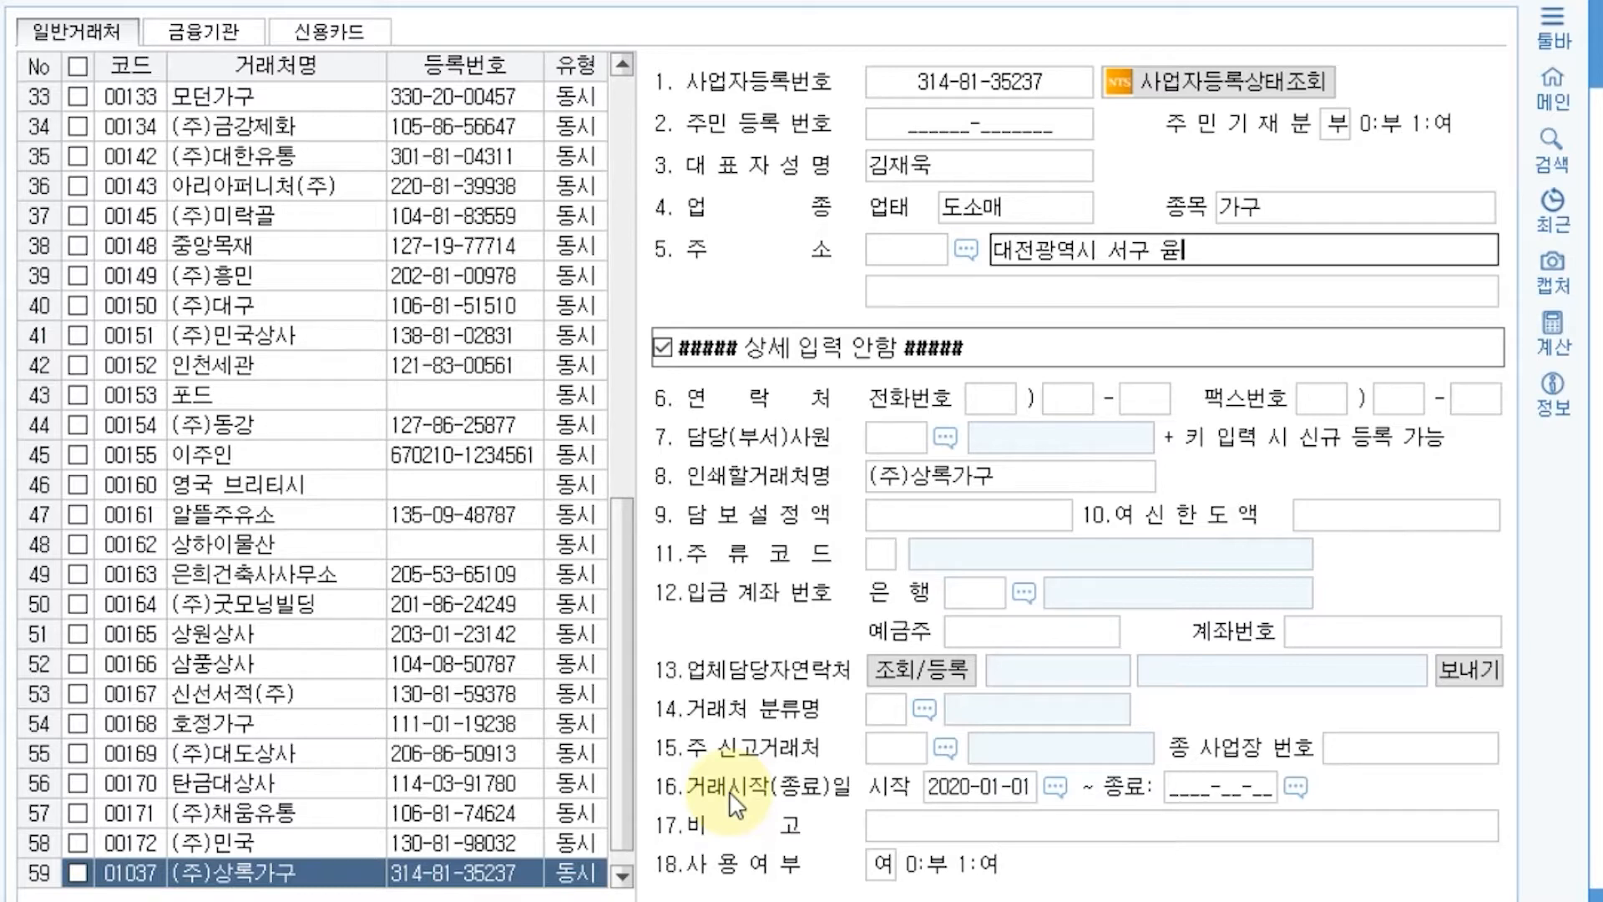
pyautogui.write('로 641')
pyautogui.press('Return')
pyautogui.write('(')
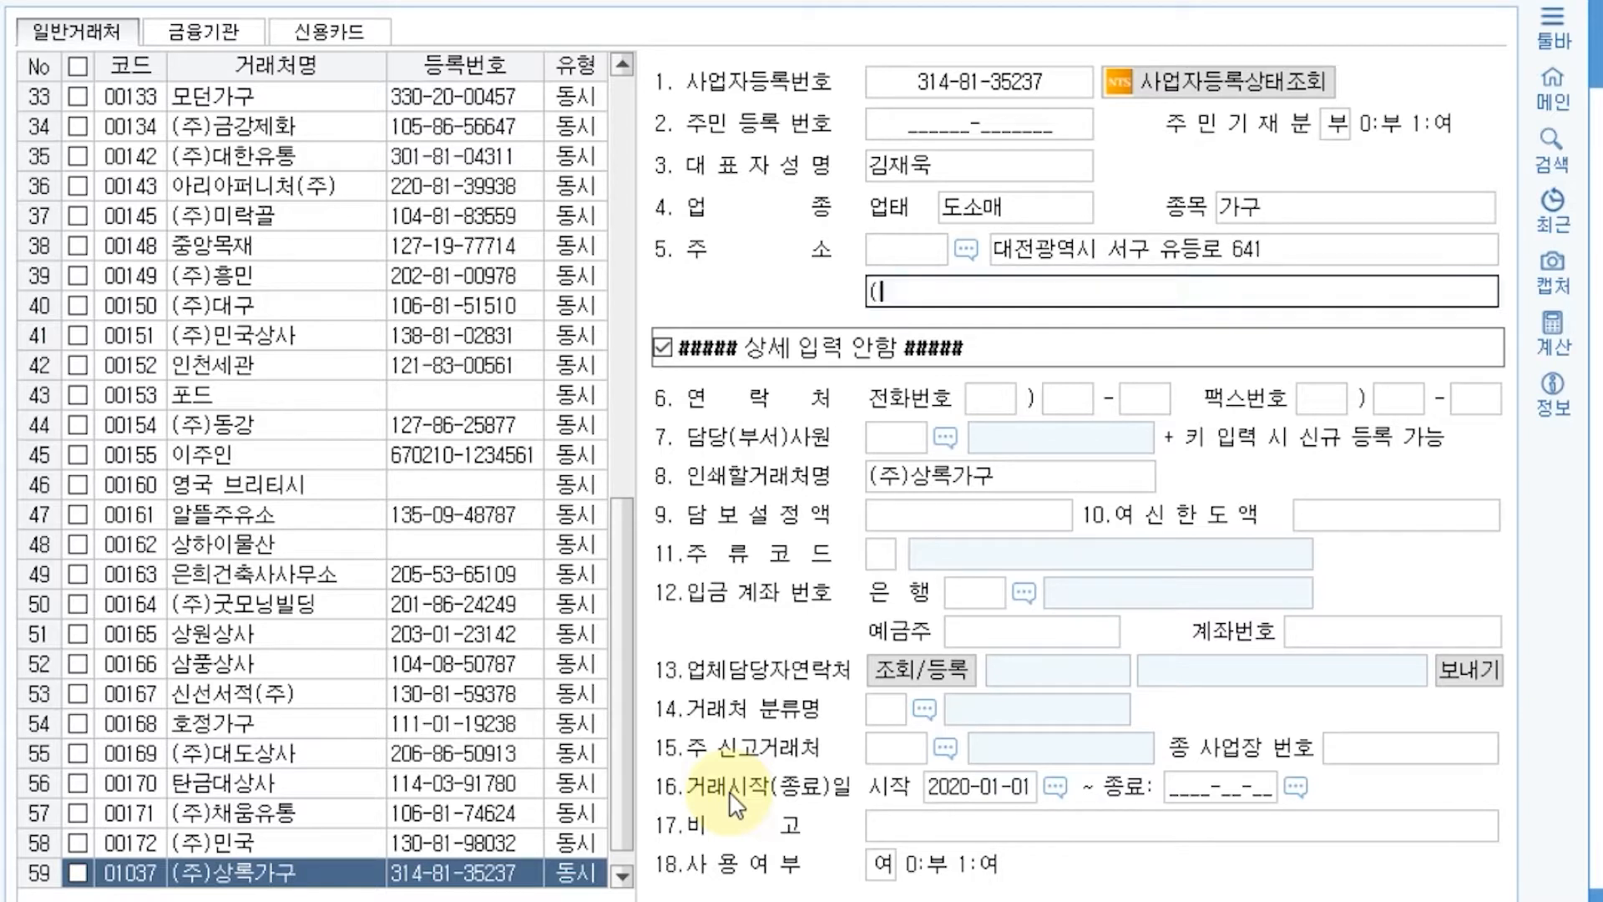
pyautogui.write('7층(')
pyautogui.press('BackSpace')
pyautogui.write(')')
pyautogui.press('Return')
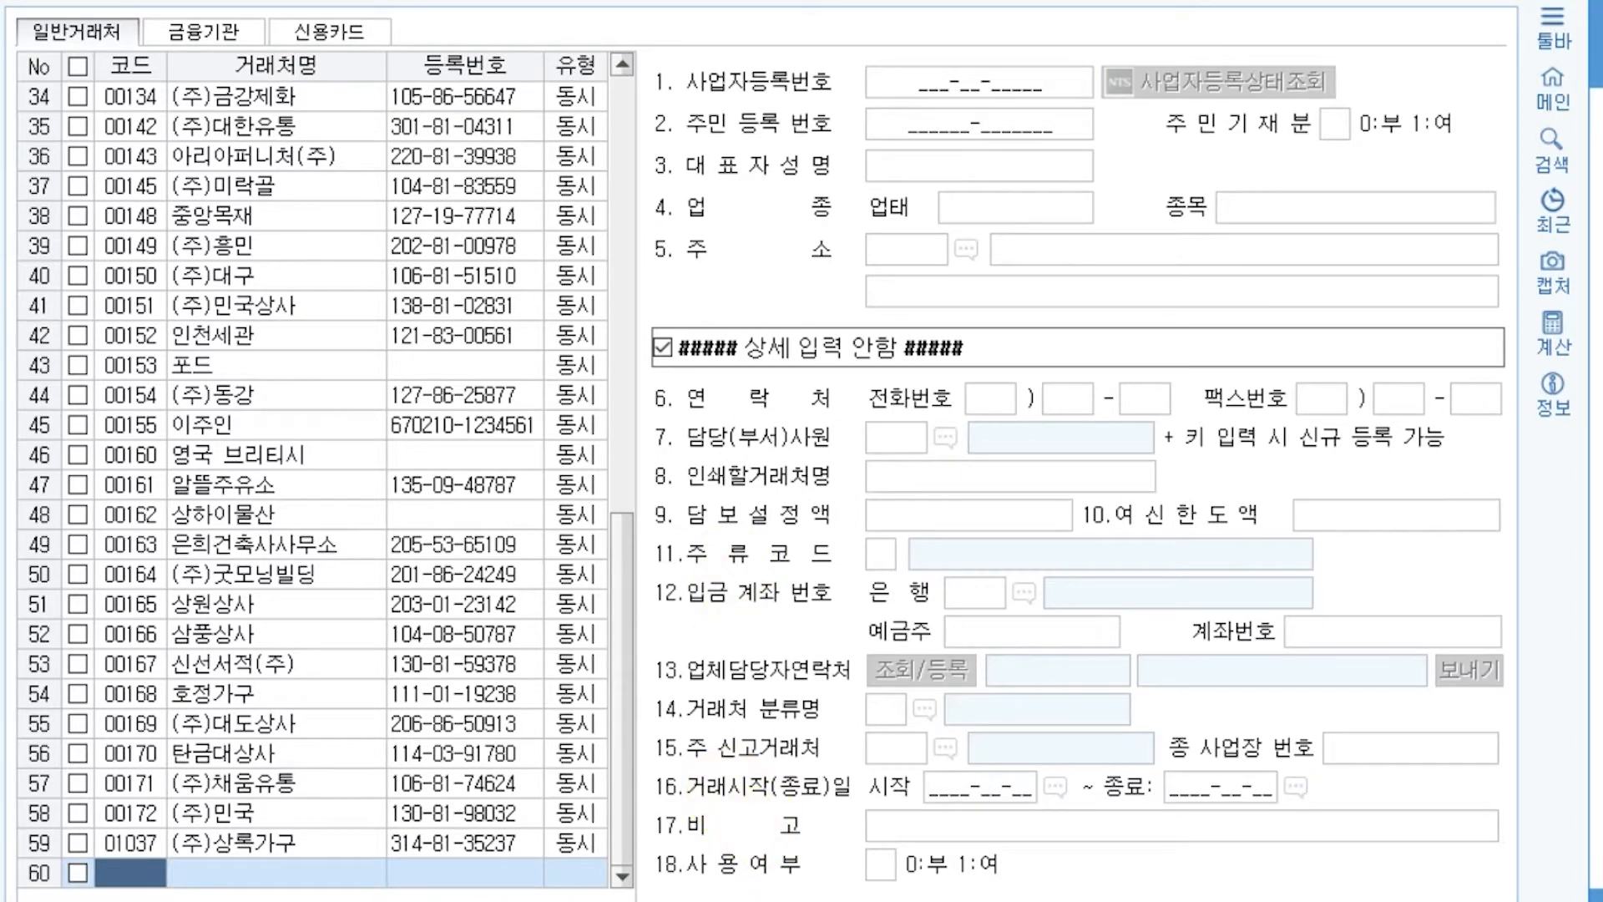
# - Review the saved record of (주)상록가구 and close the client registration screen
pyautogui.click(242, 842)
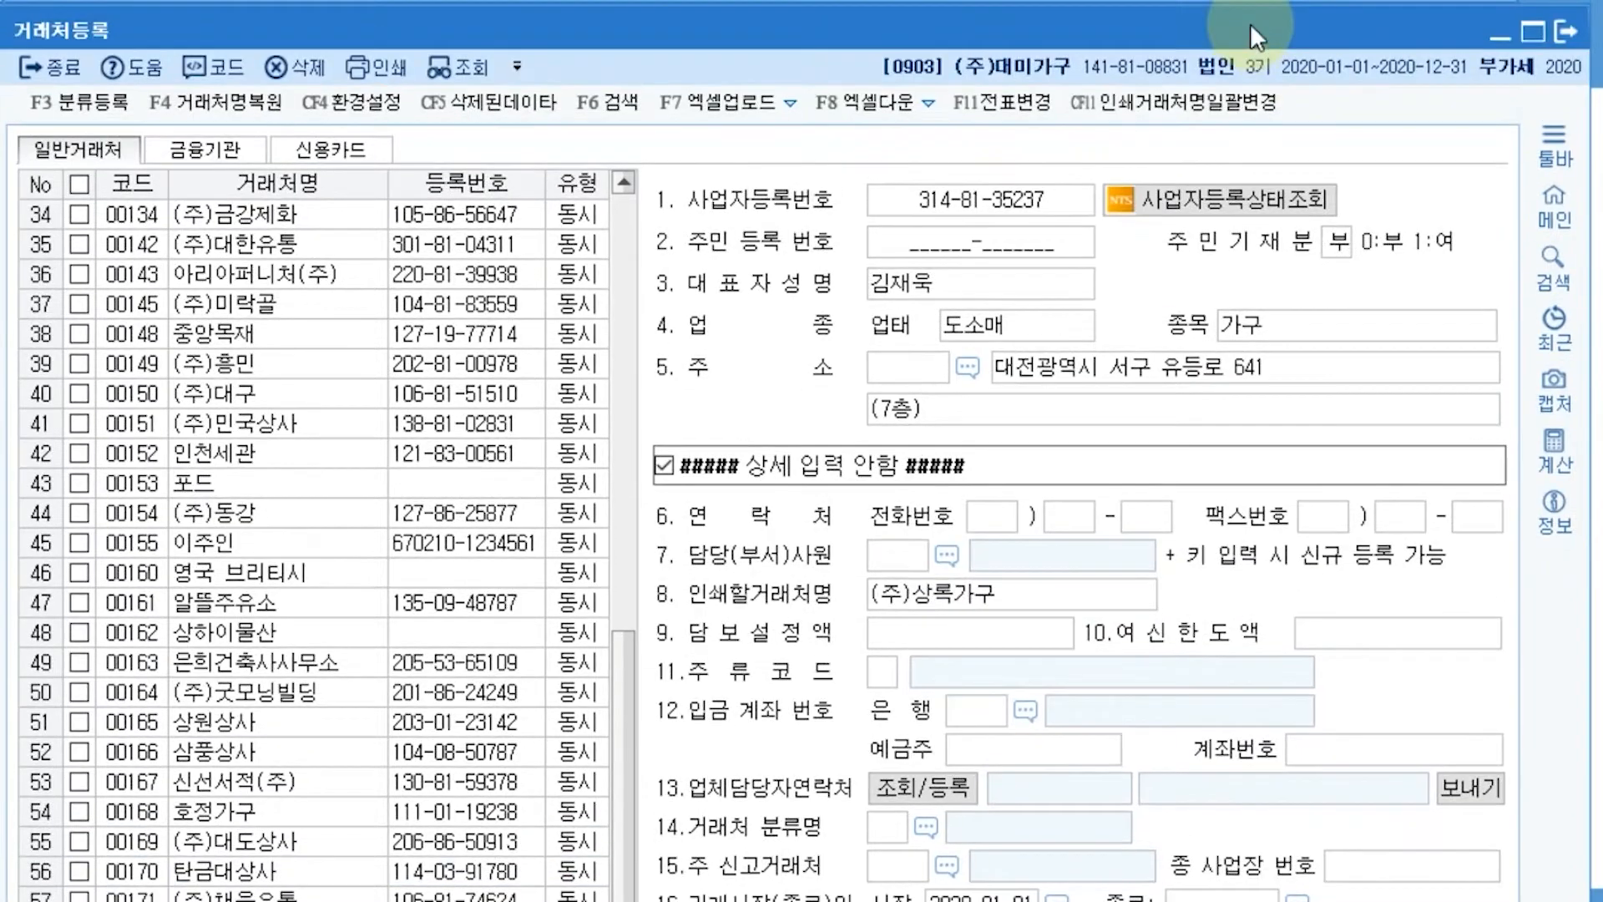
pyautogui.click(1562, 32)
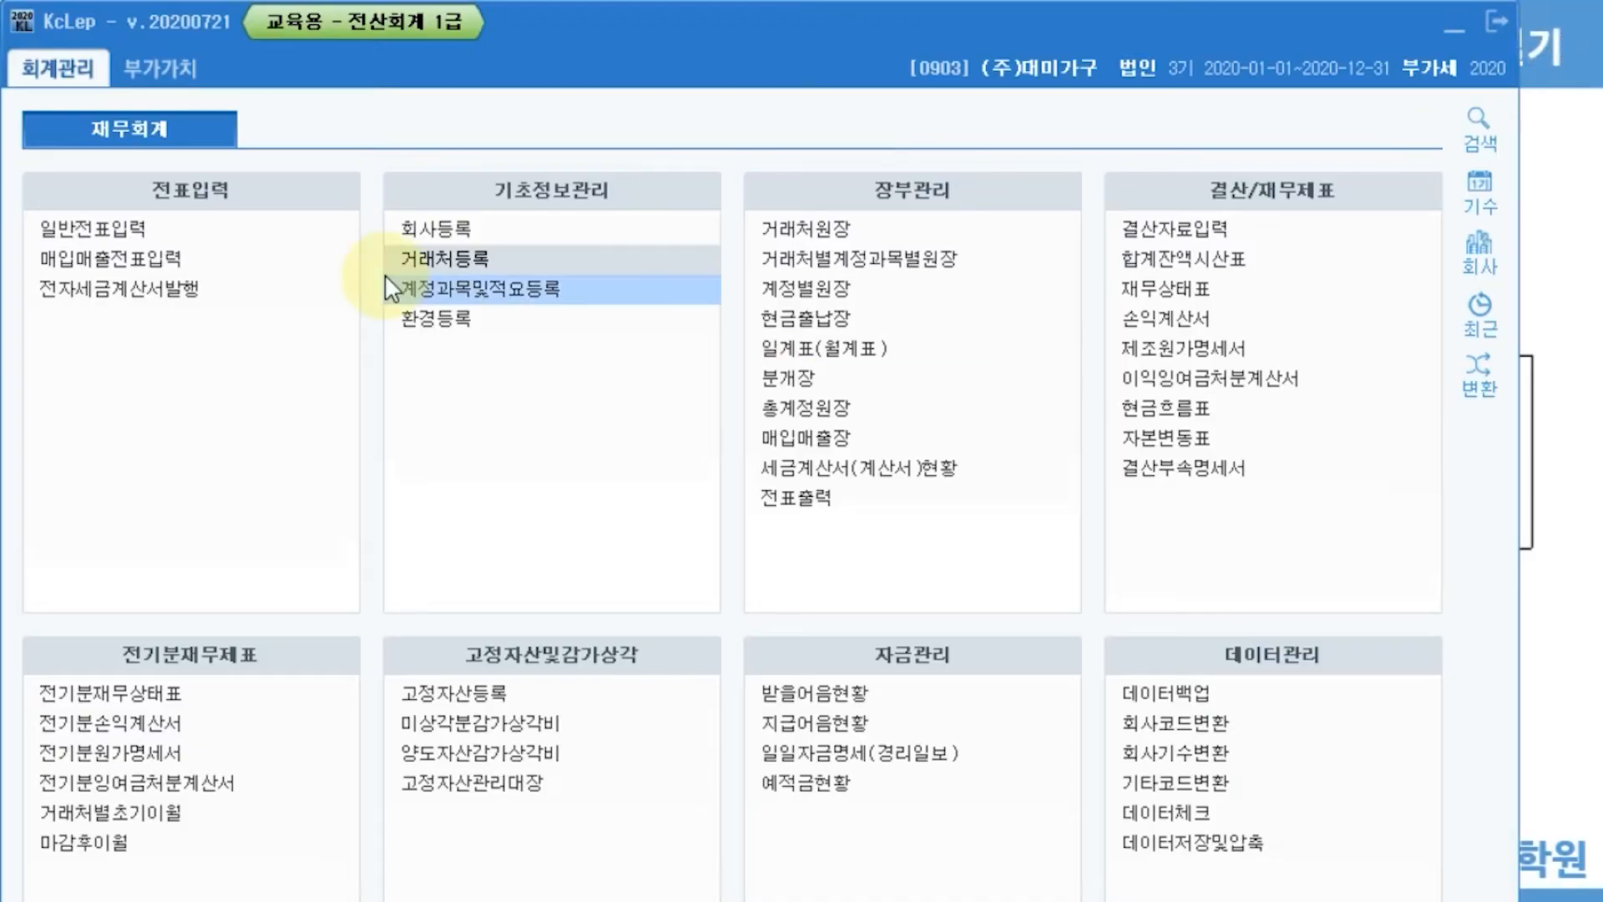
# - Switch to the exam slides, read question [2] on clients' opening balances and return to KcLep
pyautogui.click(1, 485)
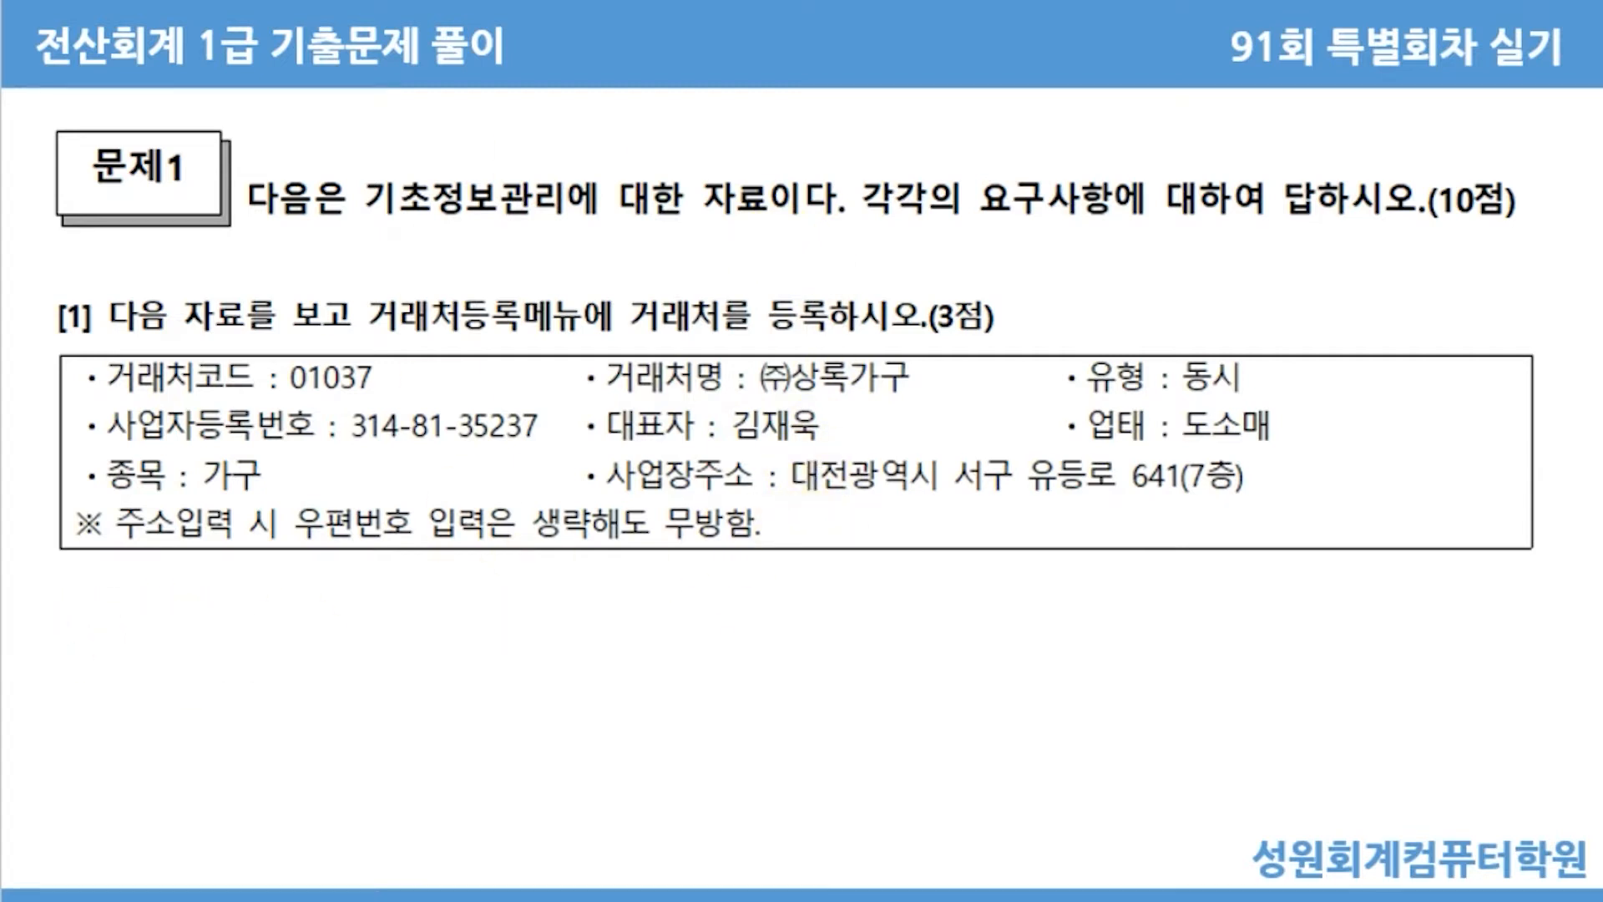
pyautogui.press('Down')
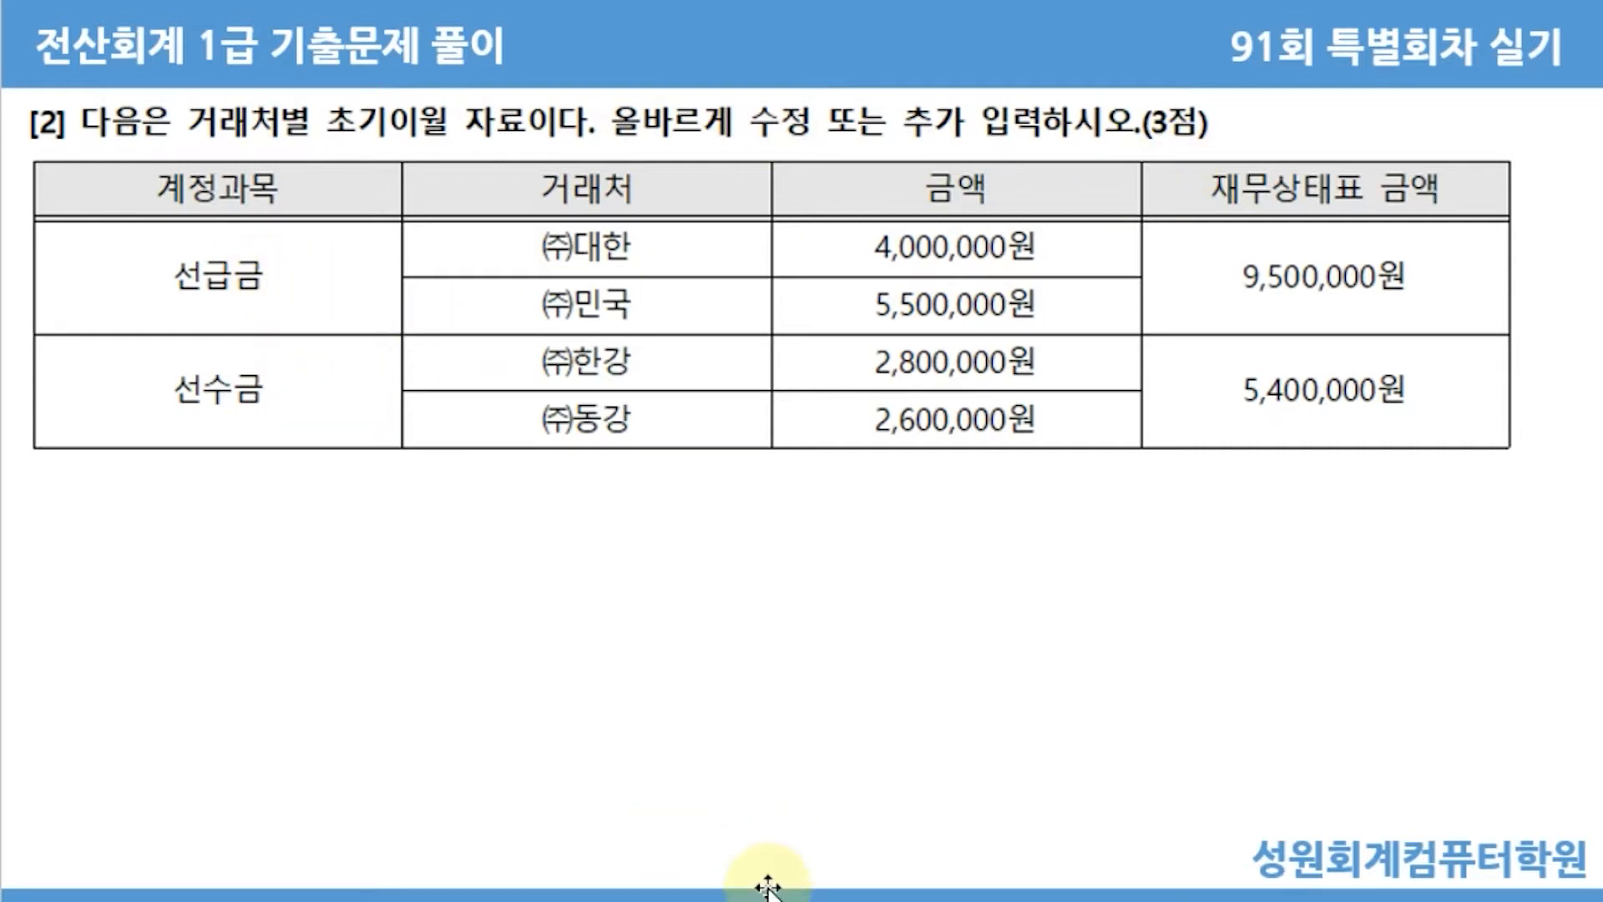
pyautogui.hotkey('alt', 'Tab')
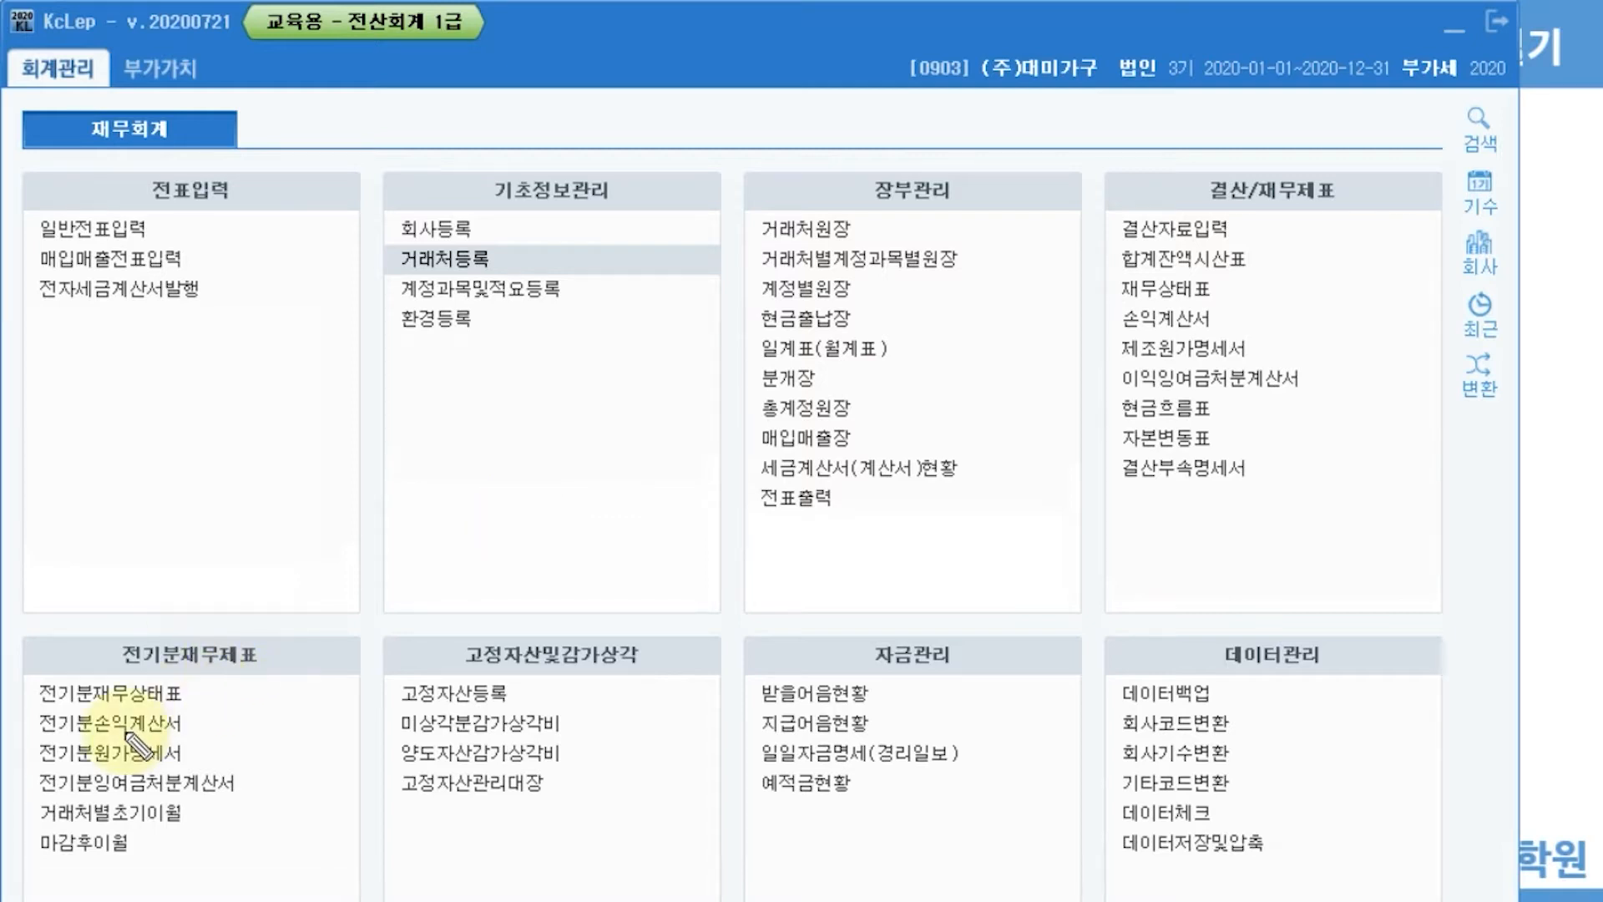
# - Open the per-client opening balance screen (거래처별초기이월) under the prior-period financial statements
pyautogui.moveTo(289, 774); pyautogui.dragTo(201, 828)
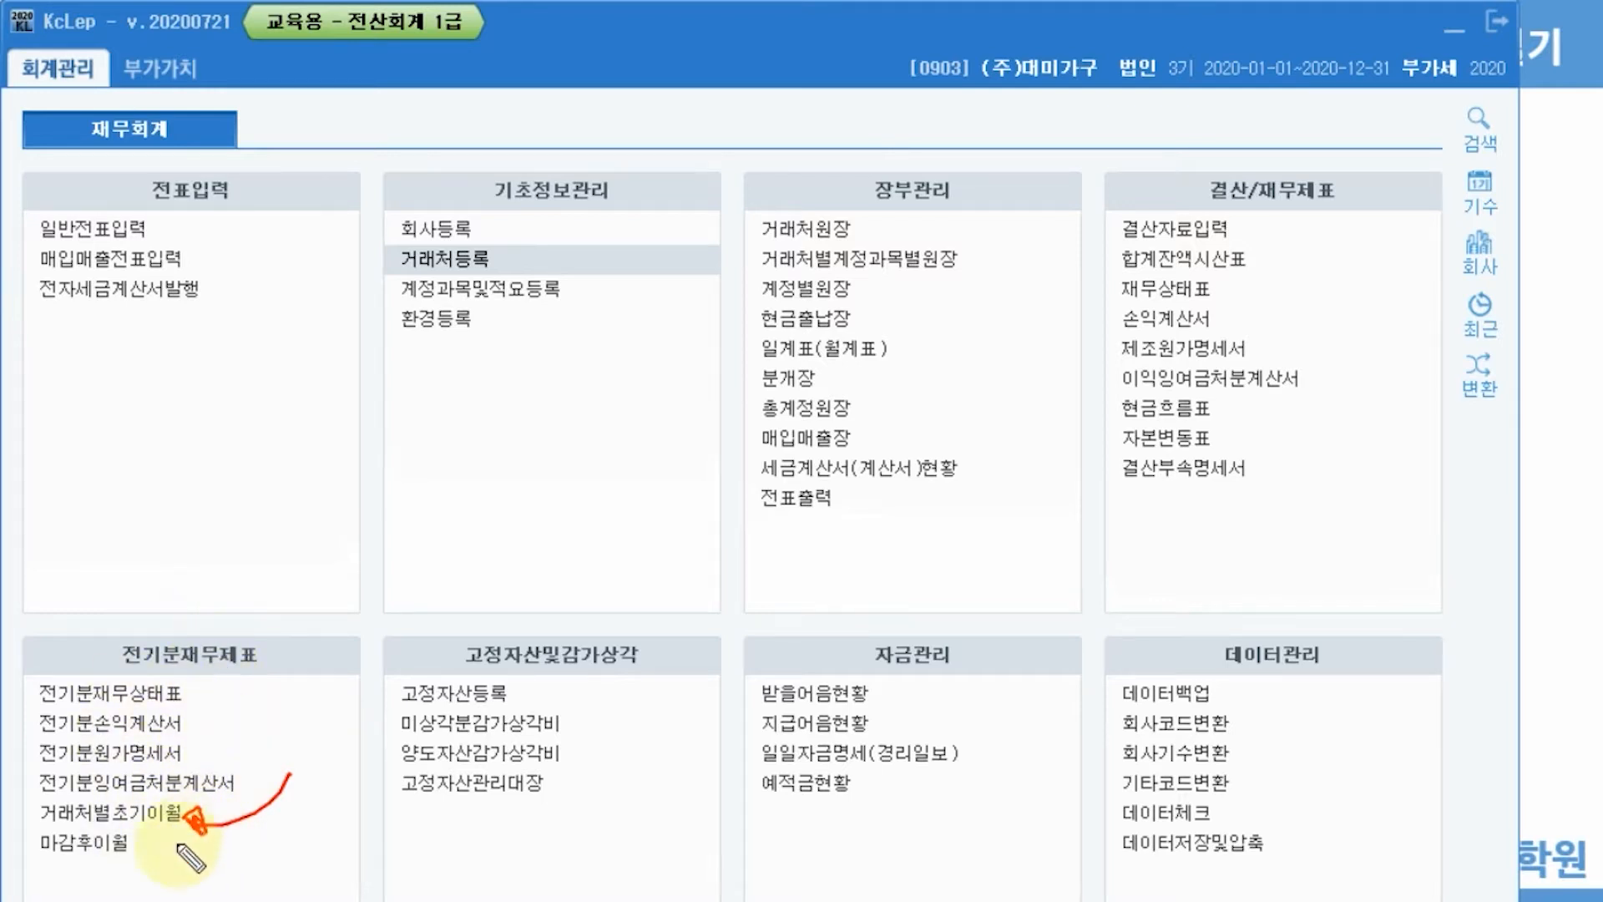
pyautogui.press('Escape')
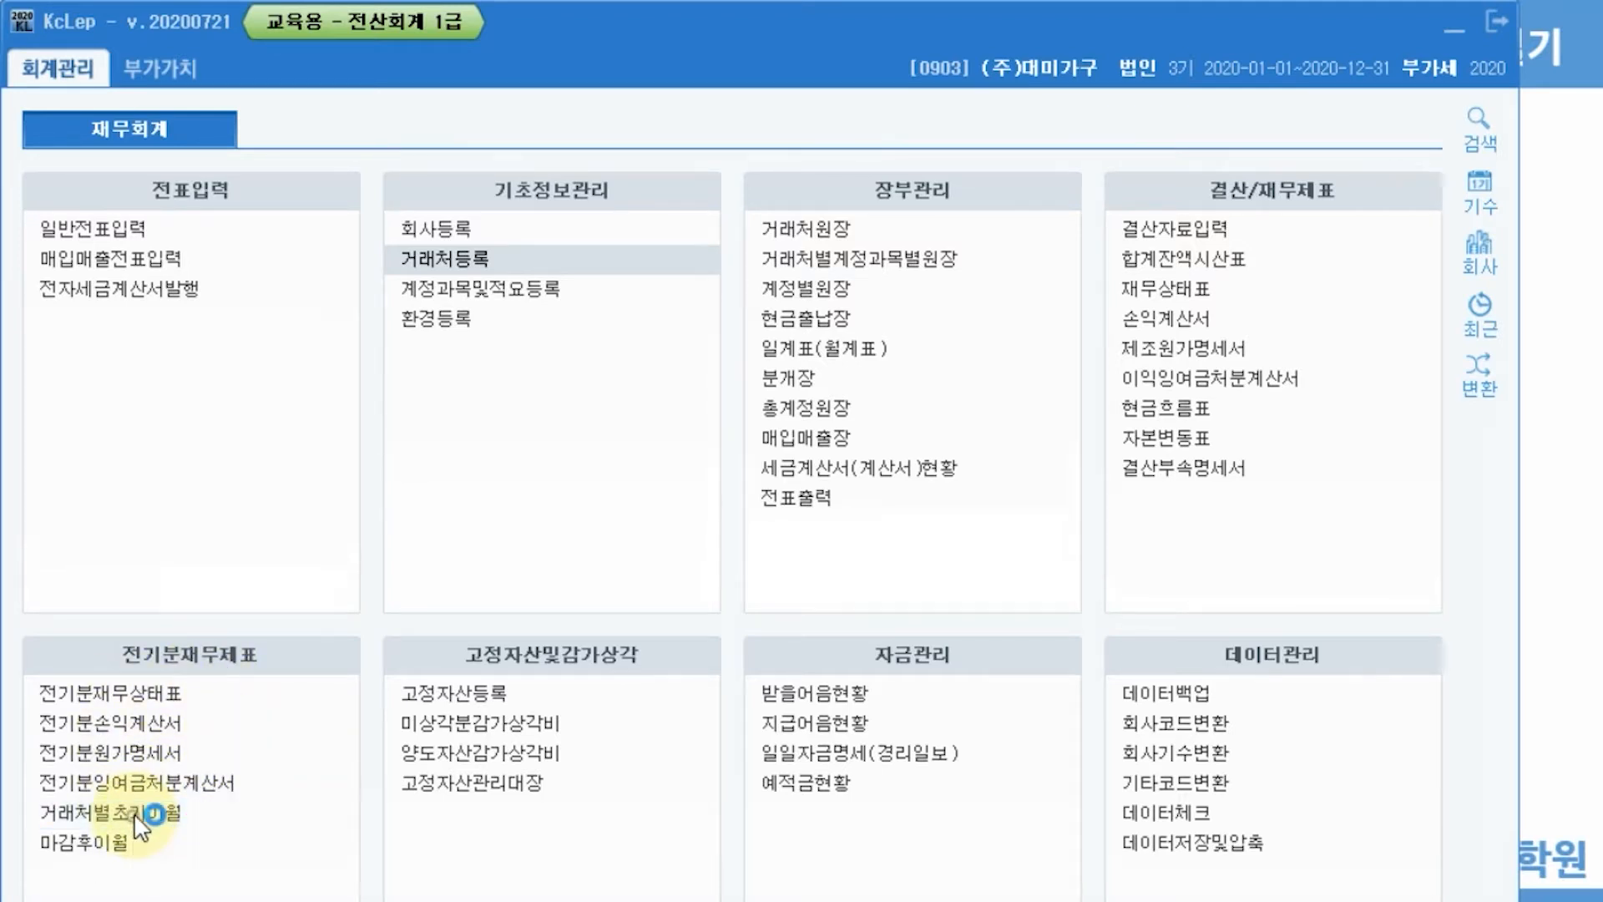
pyautogui.click(147, 814)
pyautogui.click(149, 814)
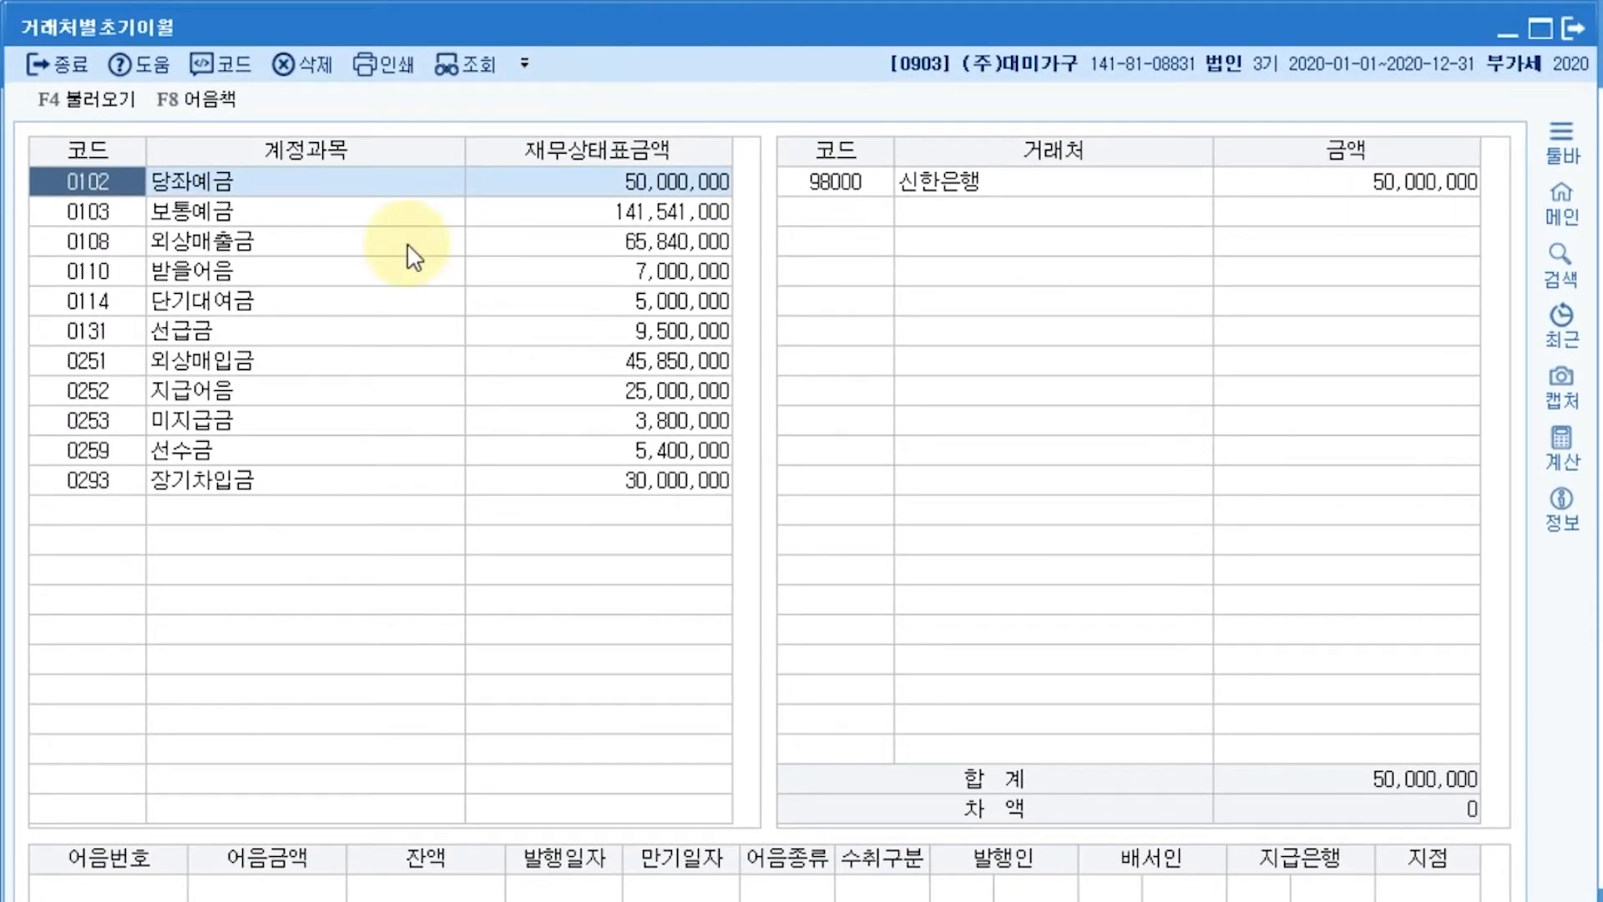
# - Set the opening balance of (주)민국 under account 선급금 to 5,500,000
pyautogui.click(238, 344)
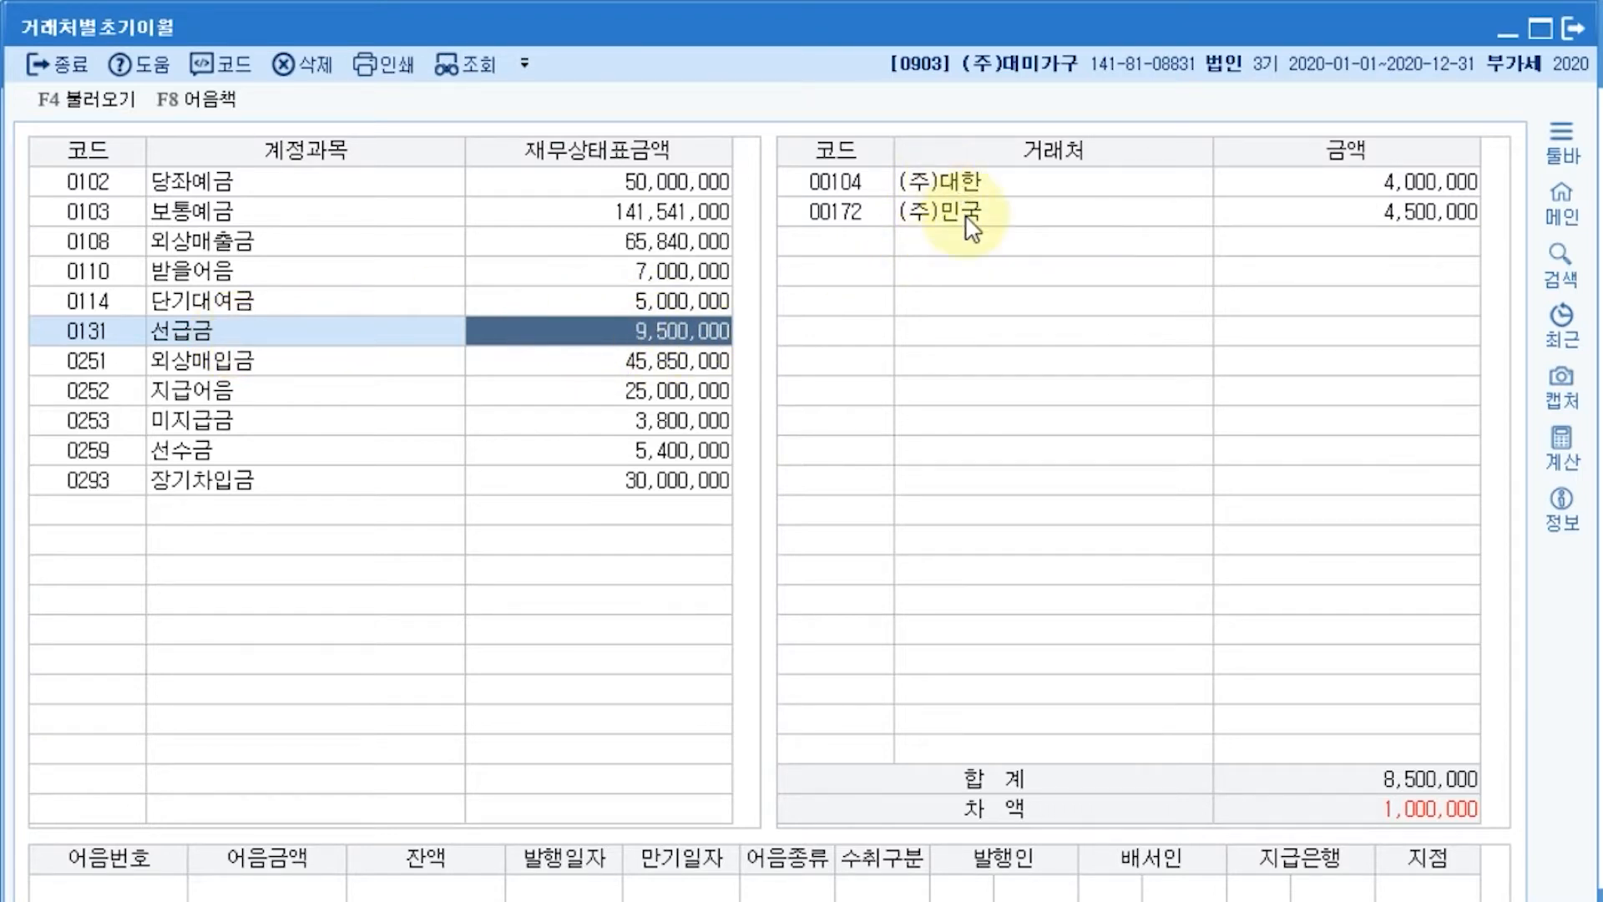
pyautogui.click(1400, 185)
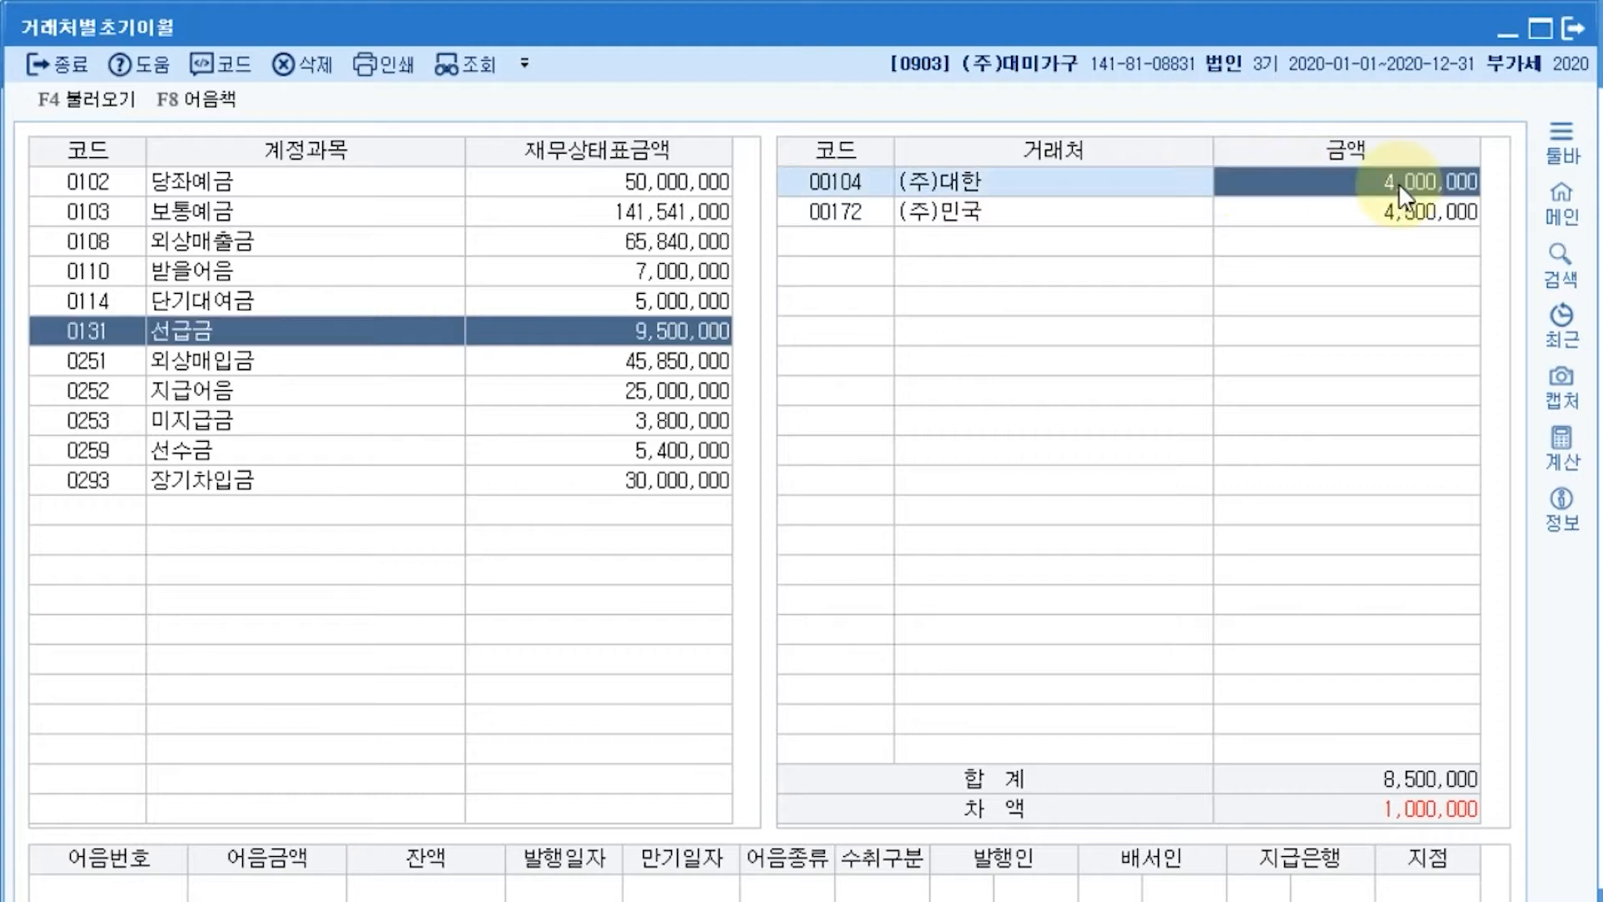
pyautogui.click(1445, 219)
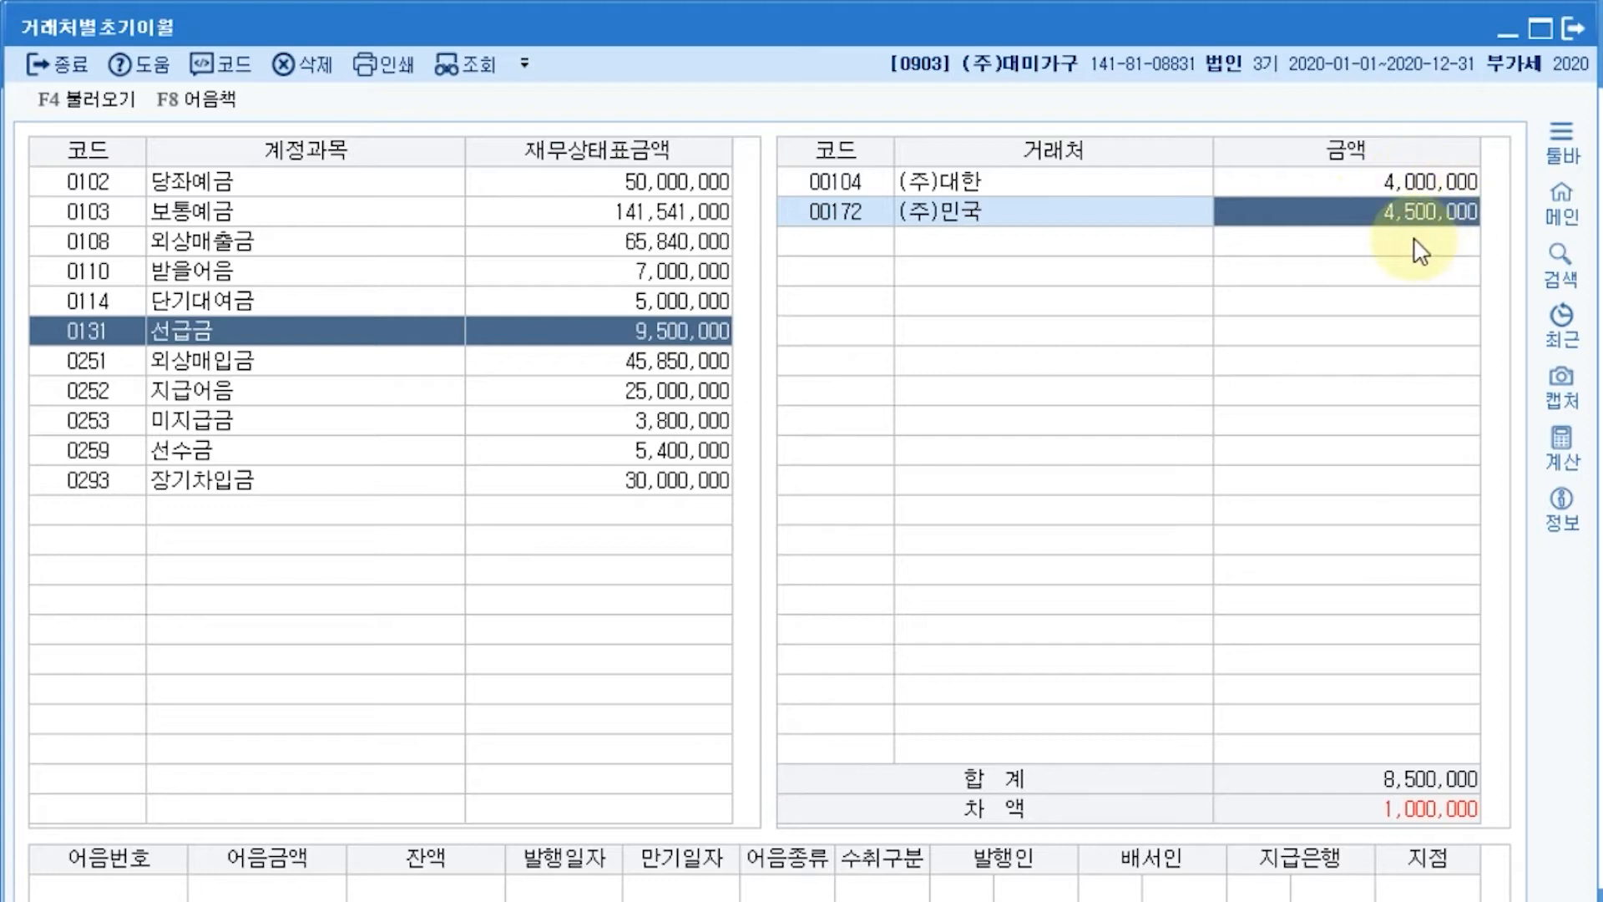
pyautogui.write('5500000')
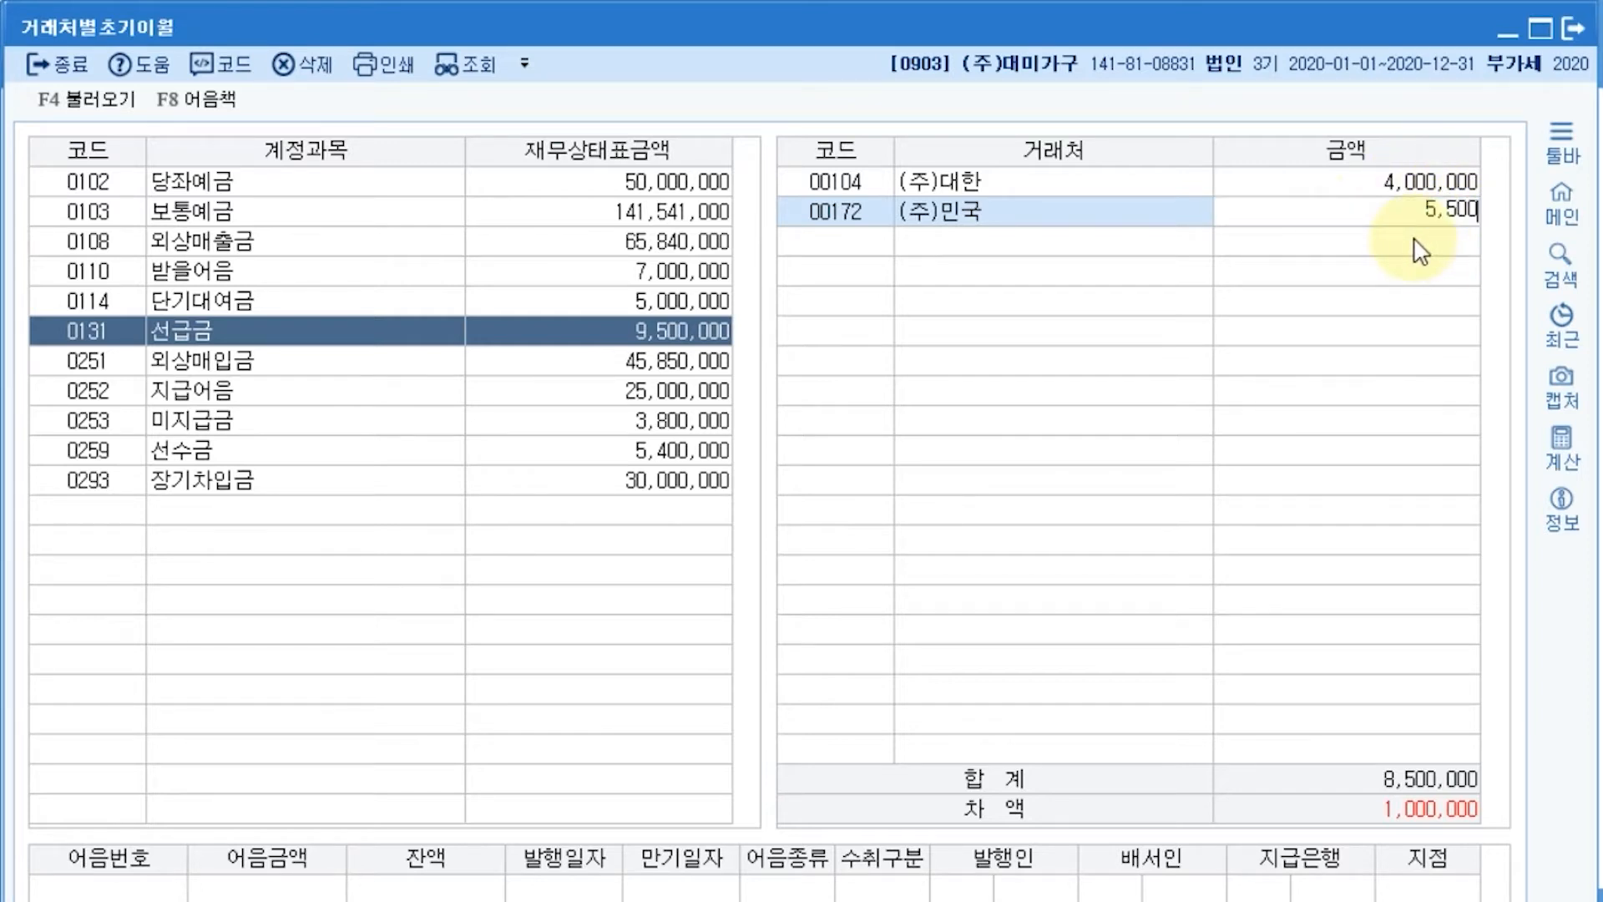
pyautogui.press('Return')
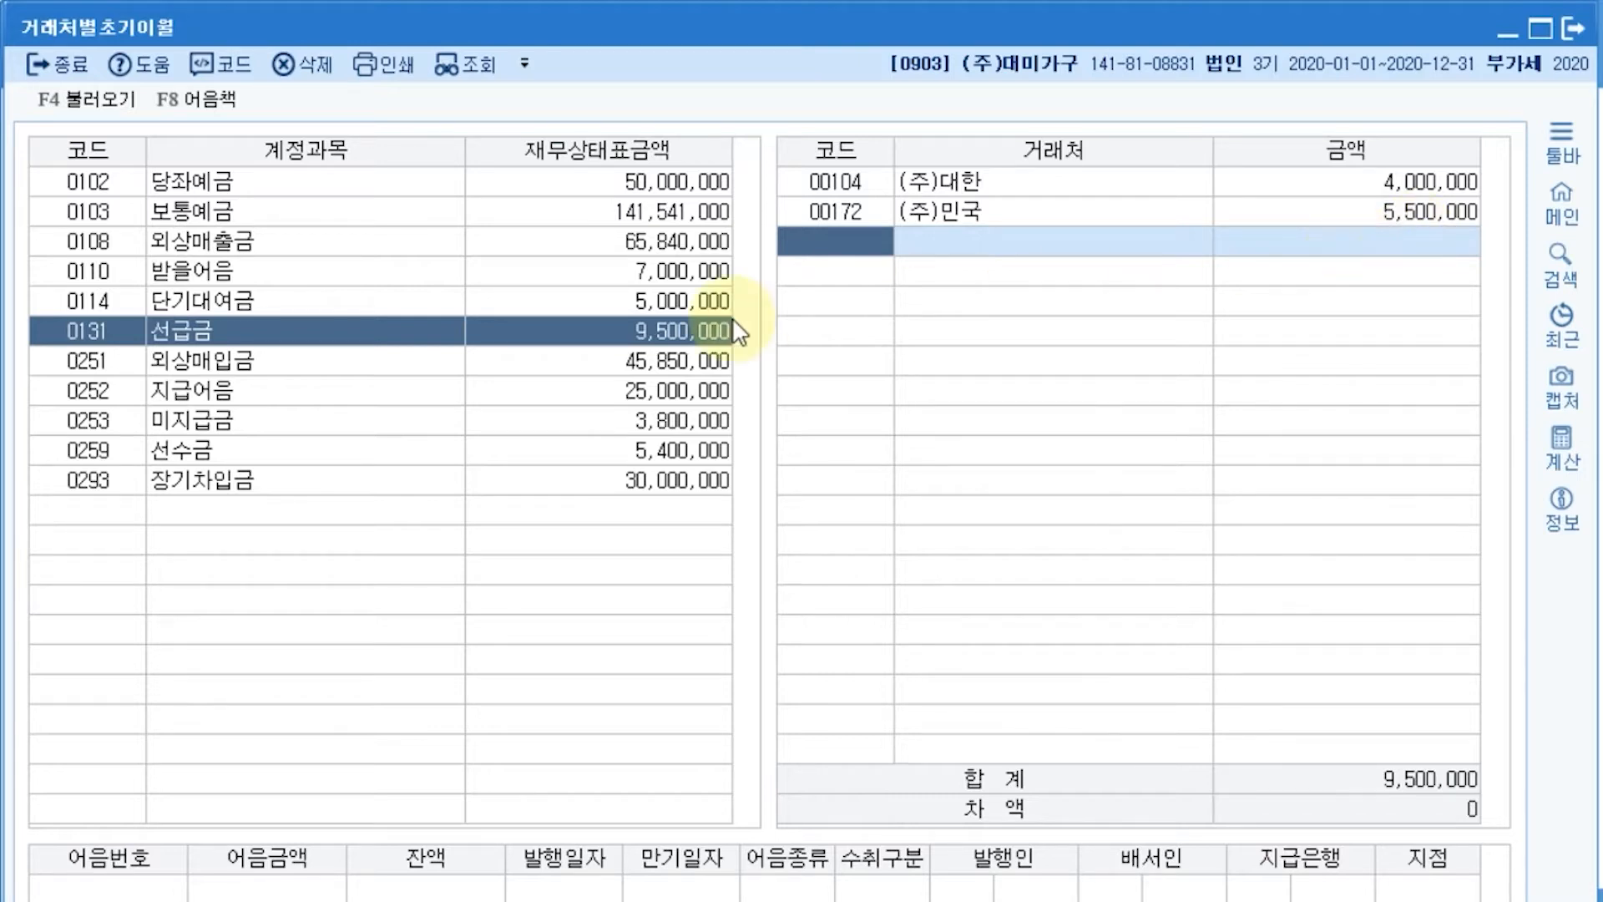
# - Set the opening balance of (주)한강 under account 선수금 to 2,800,000
pyautogui.click(380, 455)
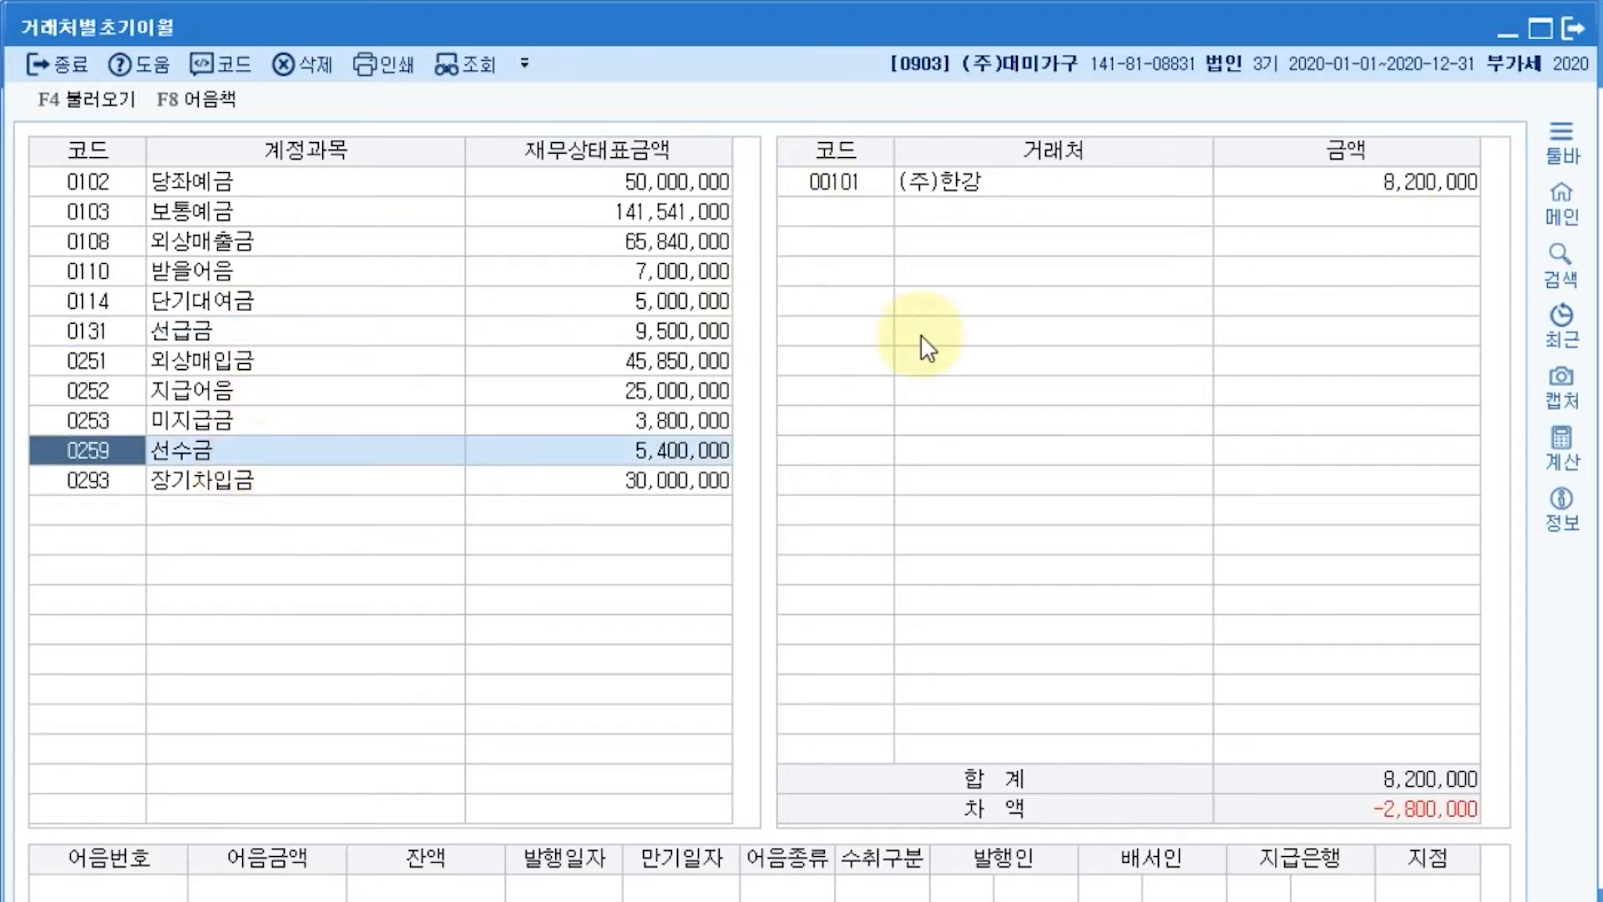
pyautogui.click(1405, 188)
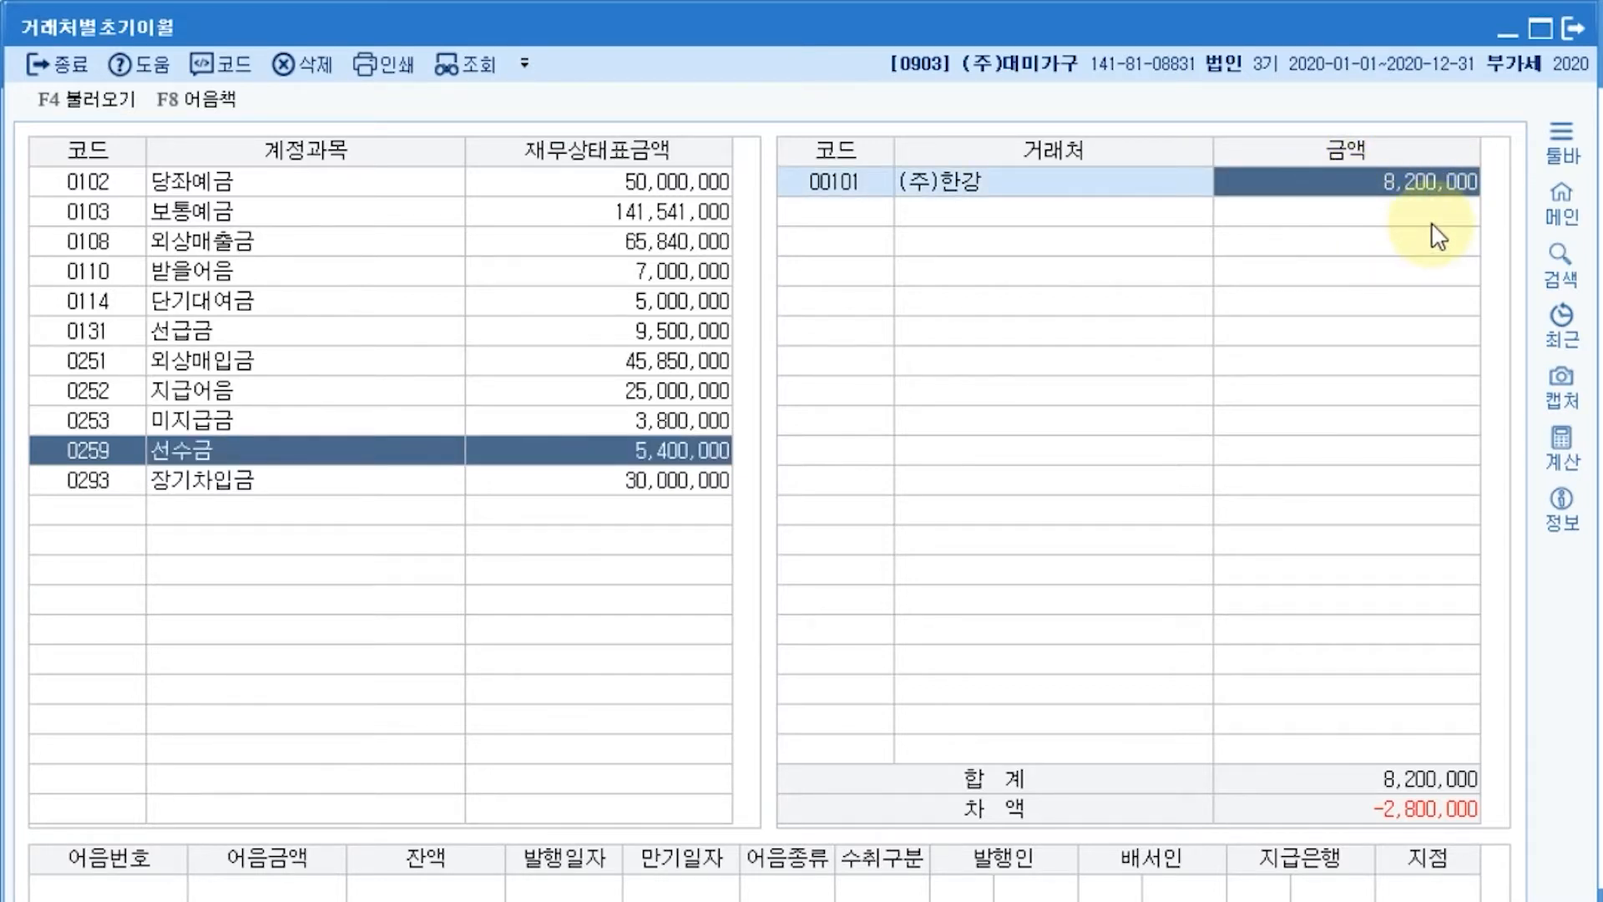
pyautogui.write('2800000')
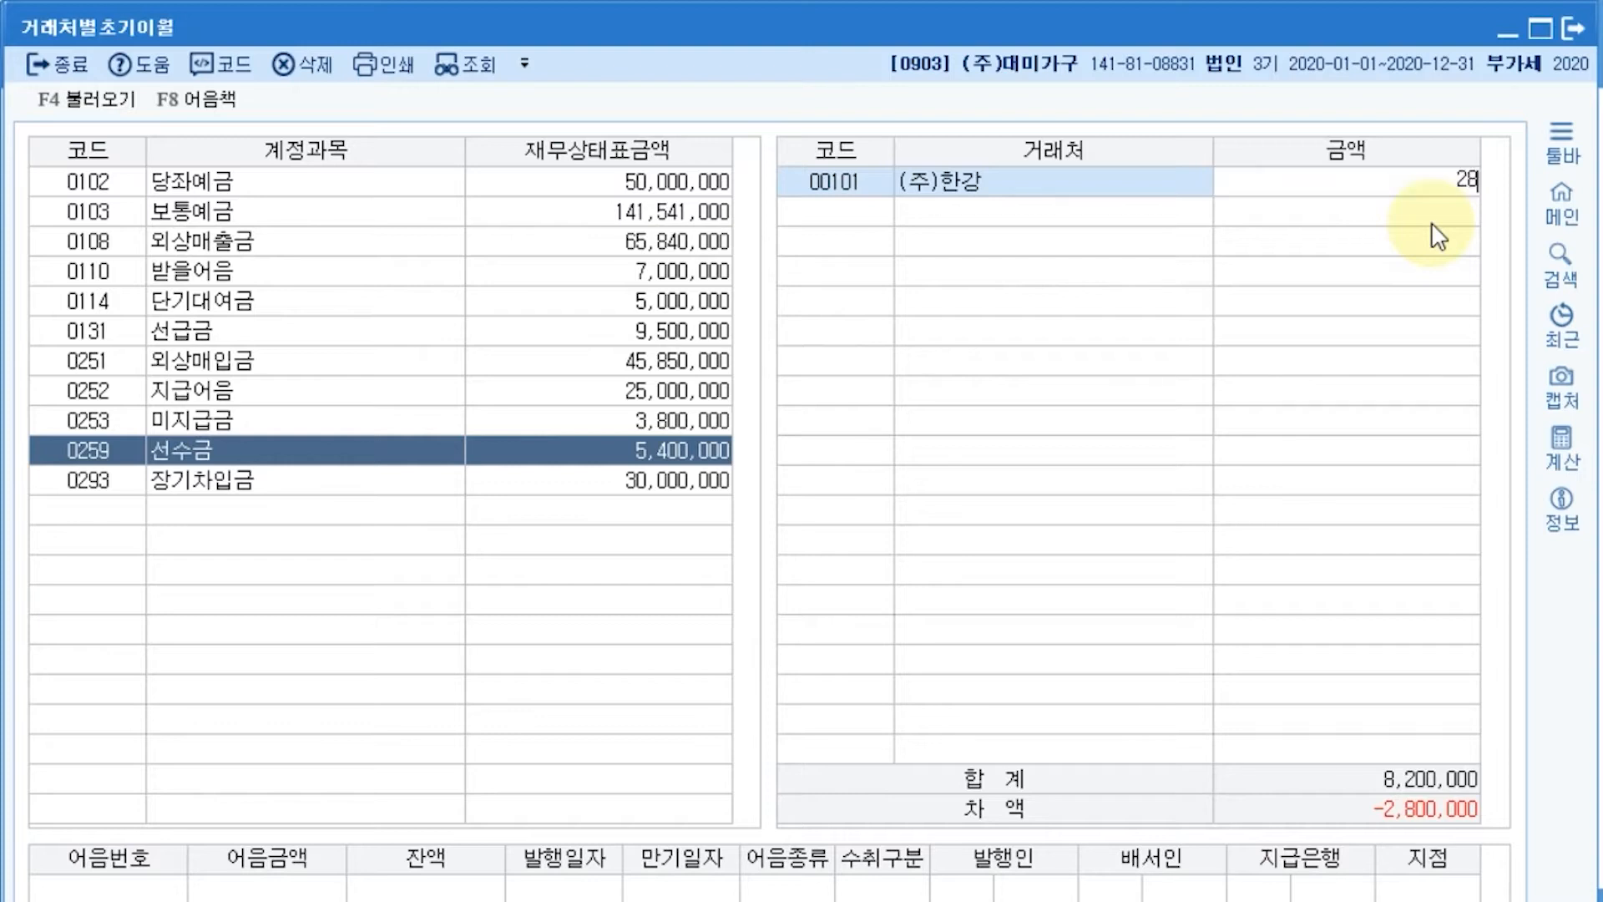
pyautogui.press('Return')
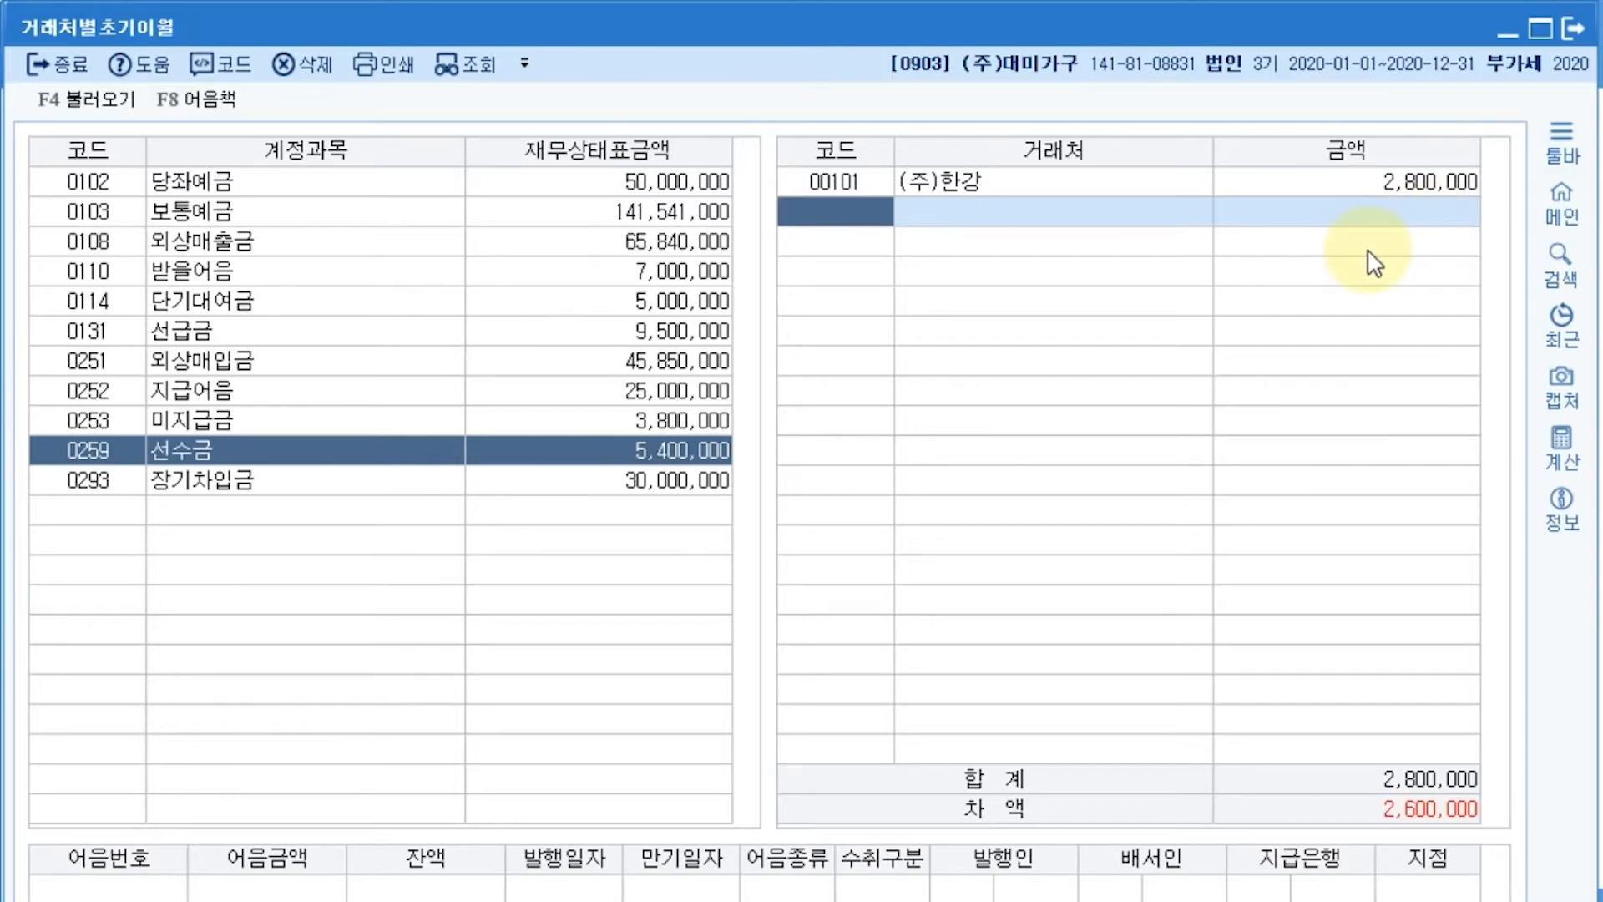
# - Add client (주)동강 under account 선수금 with an opening balance of 2,600,000
pyautogui.press('F2')
pyautogui.write('동강')
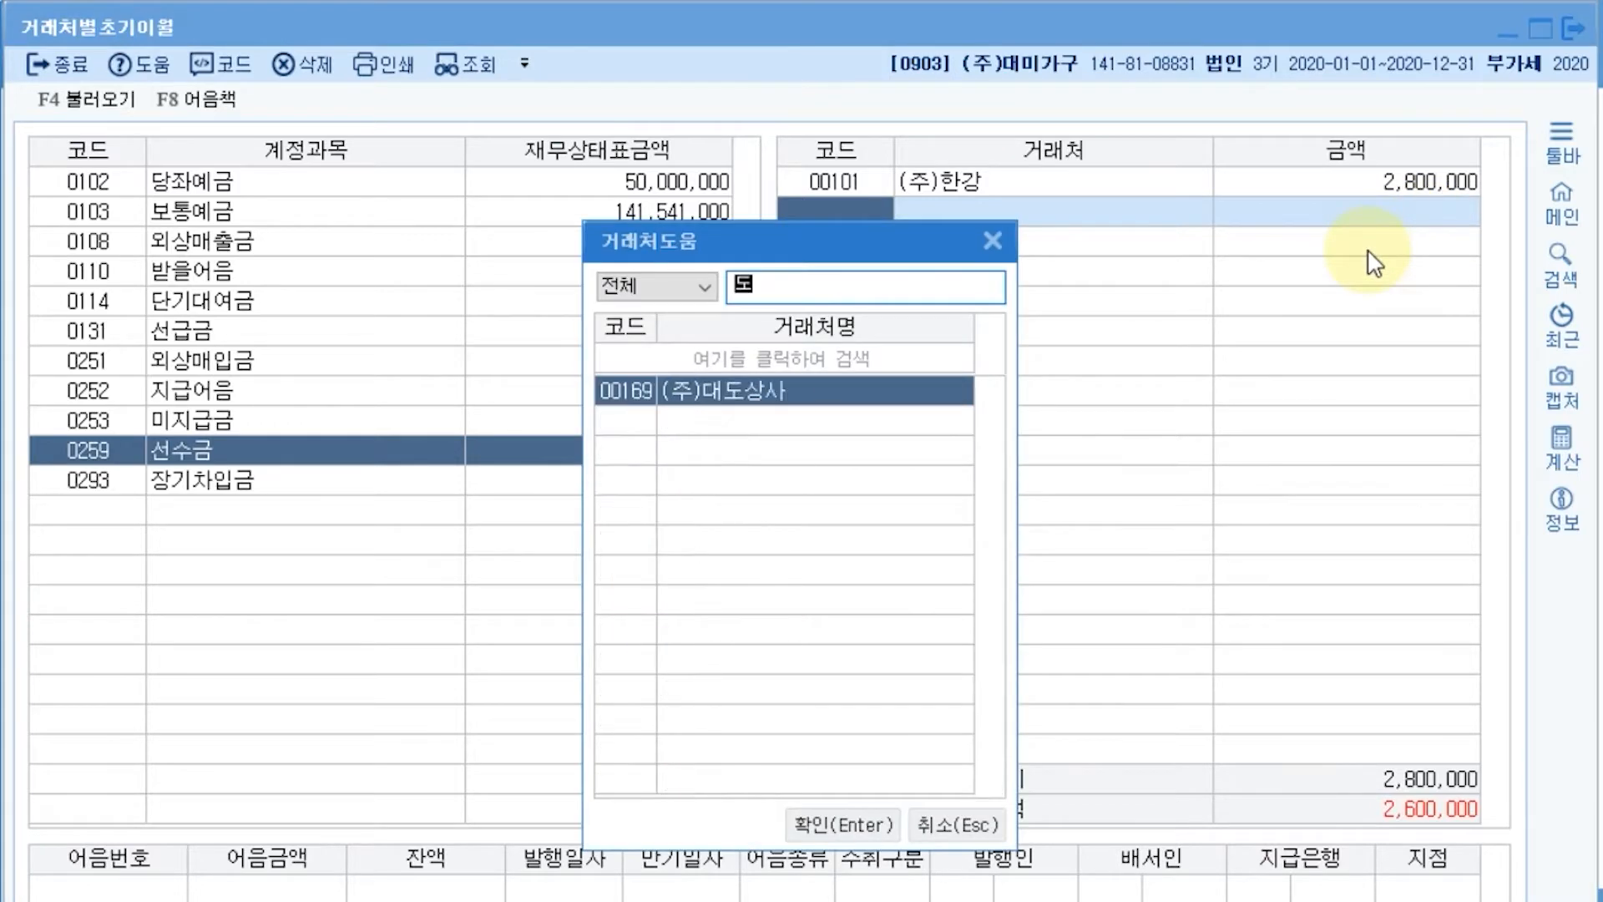
pyautogui.press('Return')
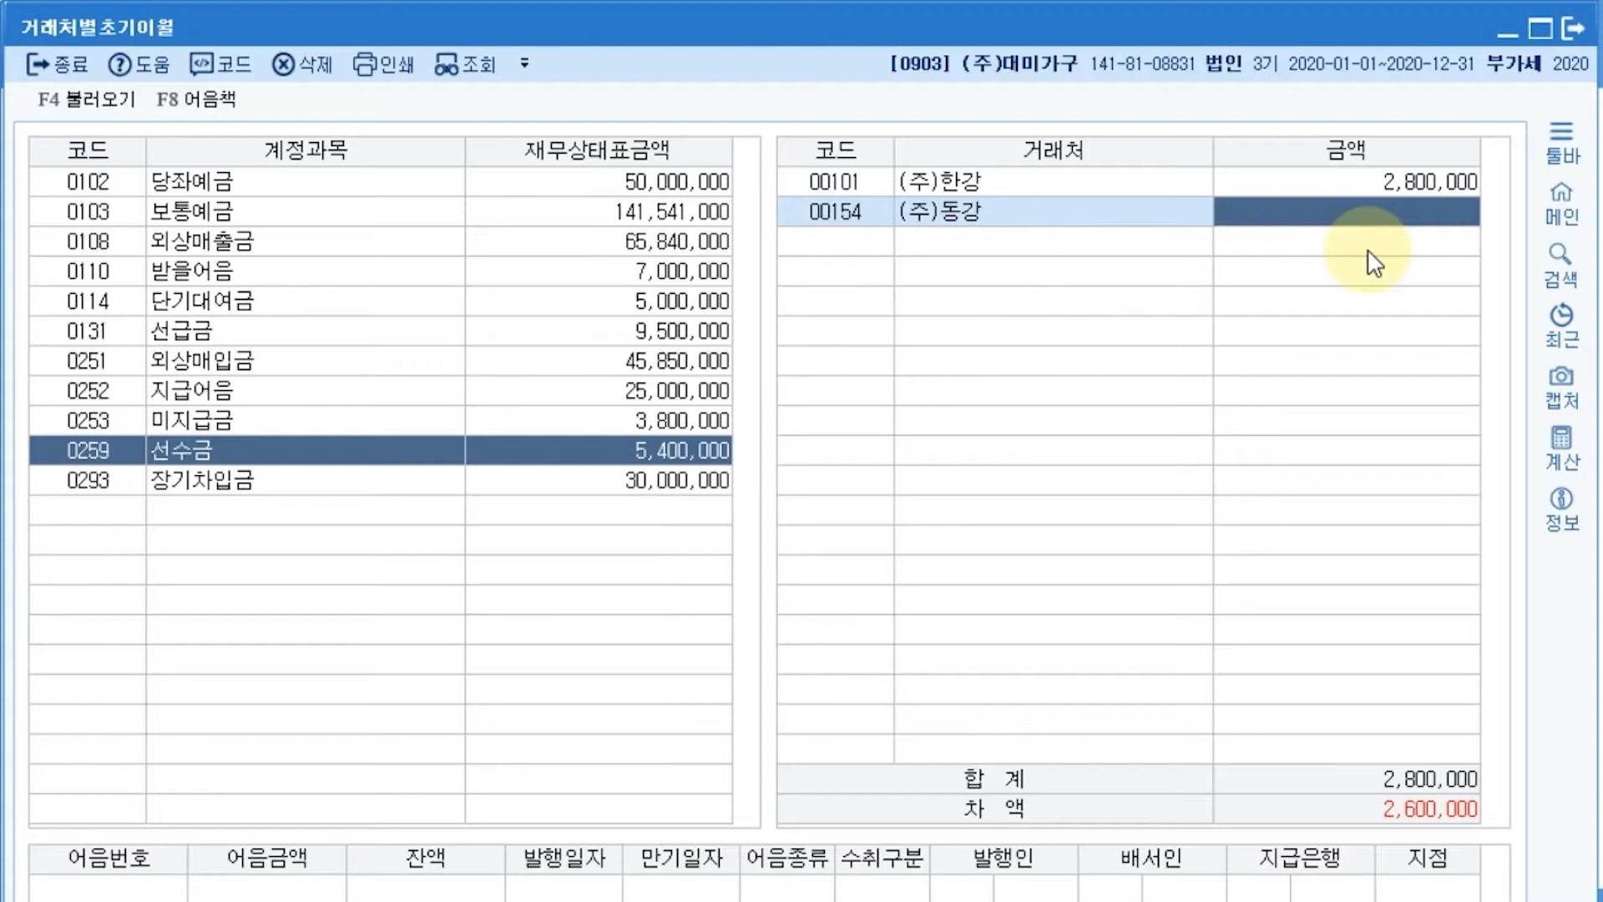
pyautogui.write('2600000')
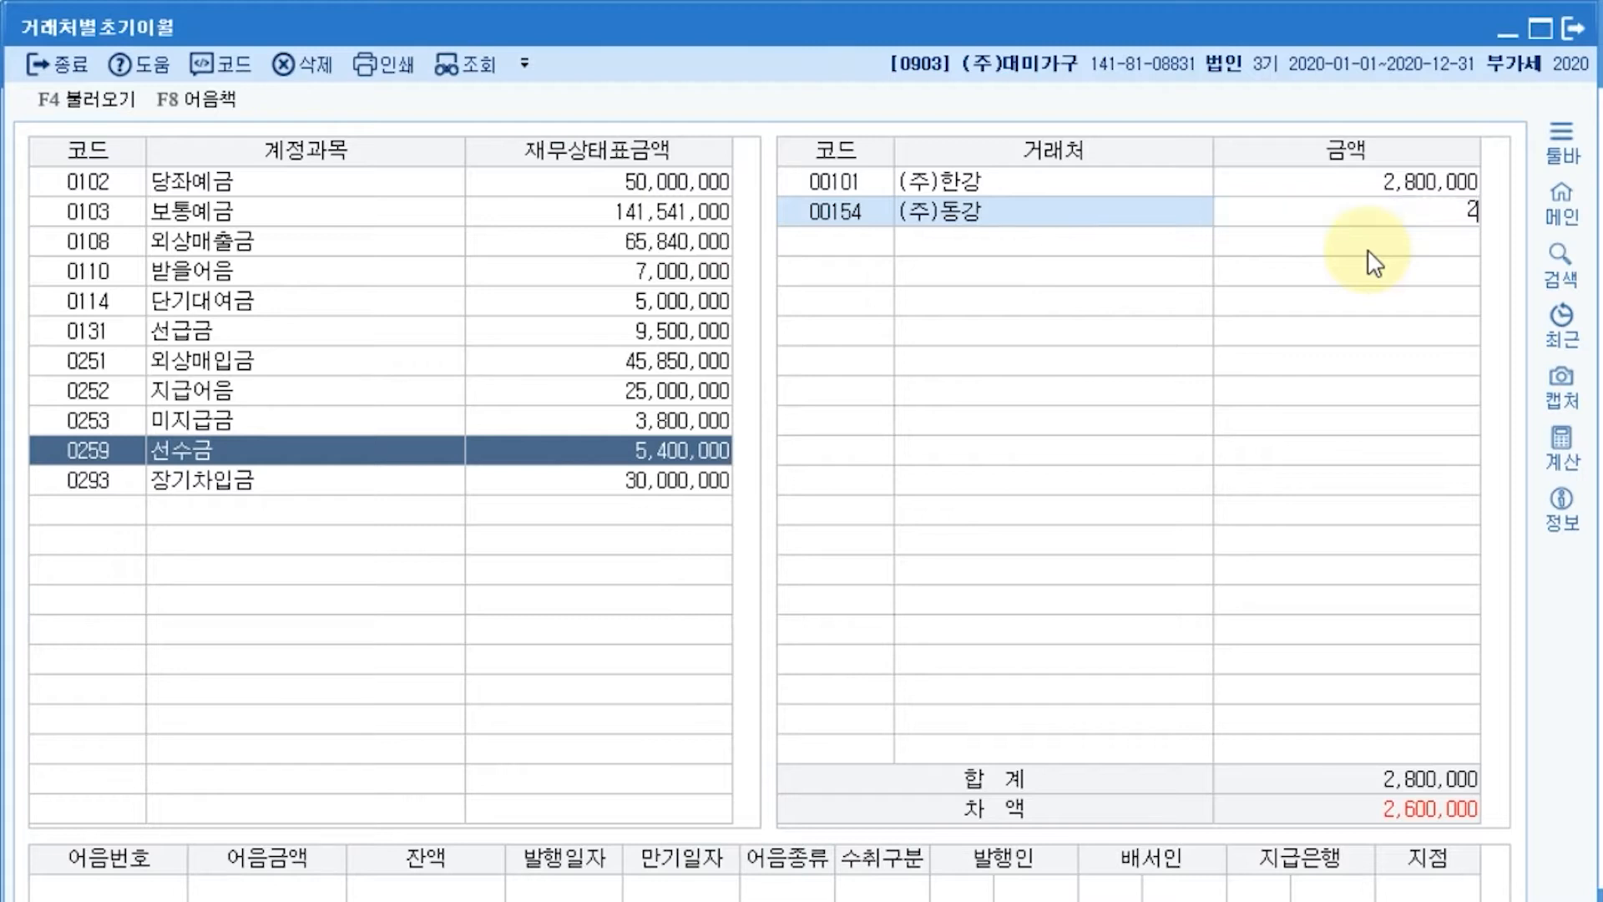
pyautogui.press('Return')
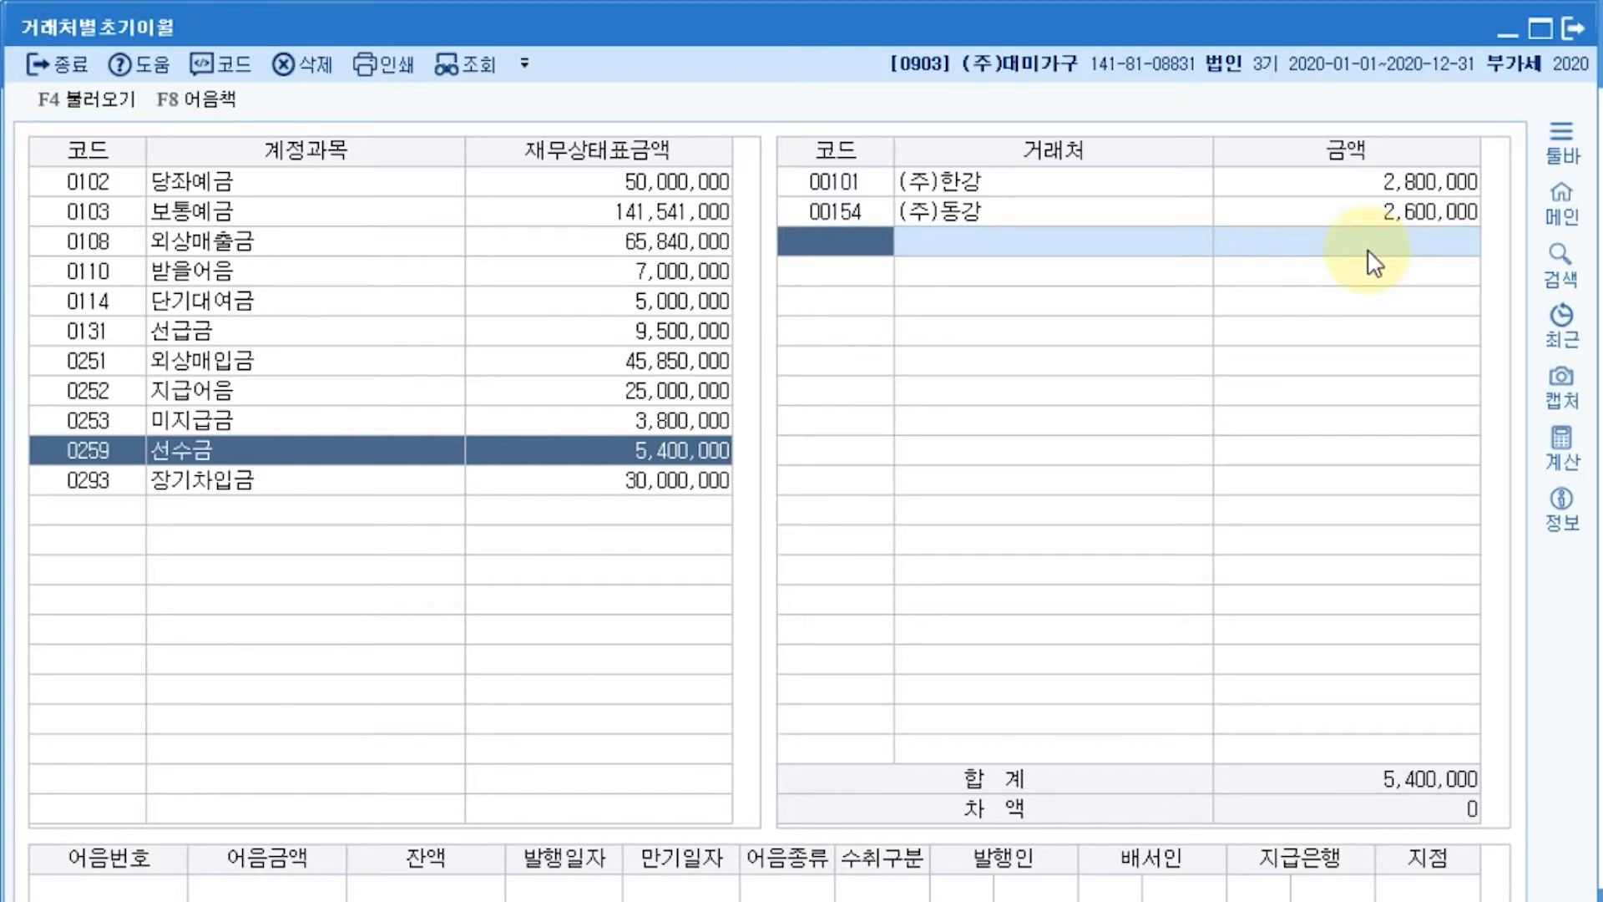
# - Close the per-client opening balance screen and switch to the exam slides to read question [3] on the prior-period income statement error
pyautogui.click(1572, 30)
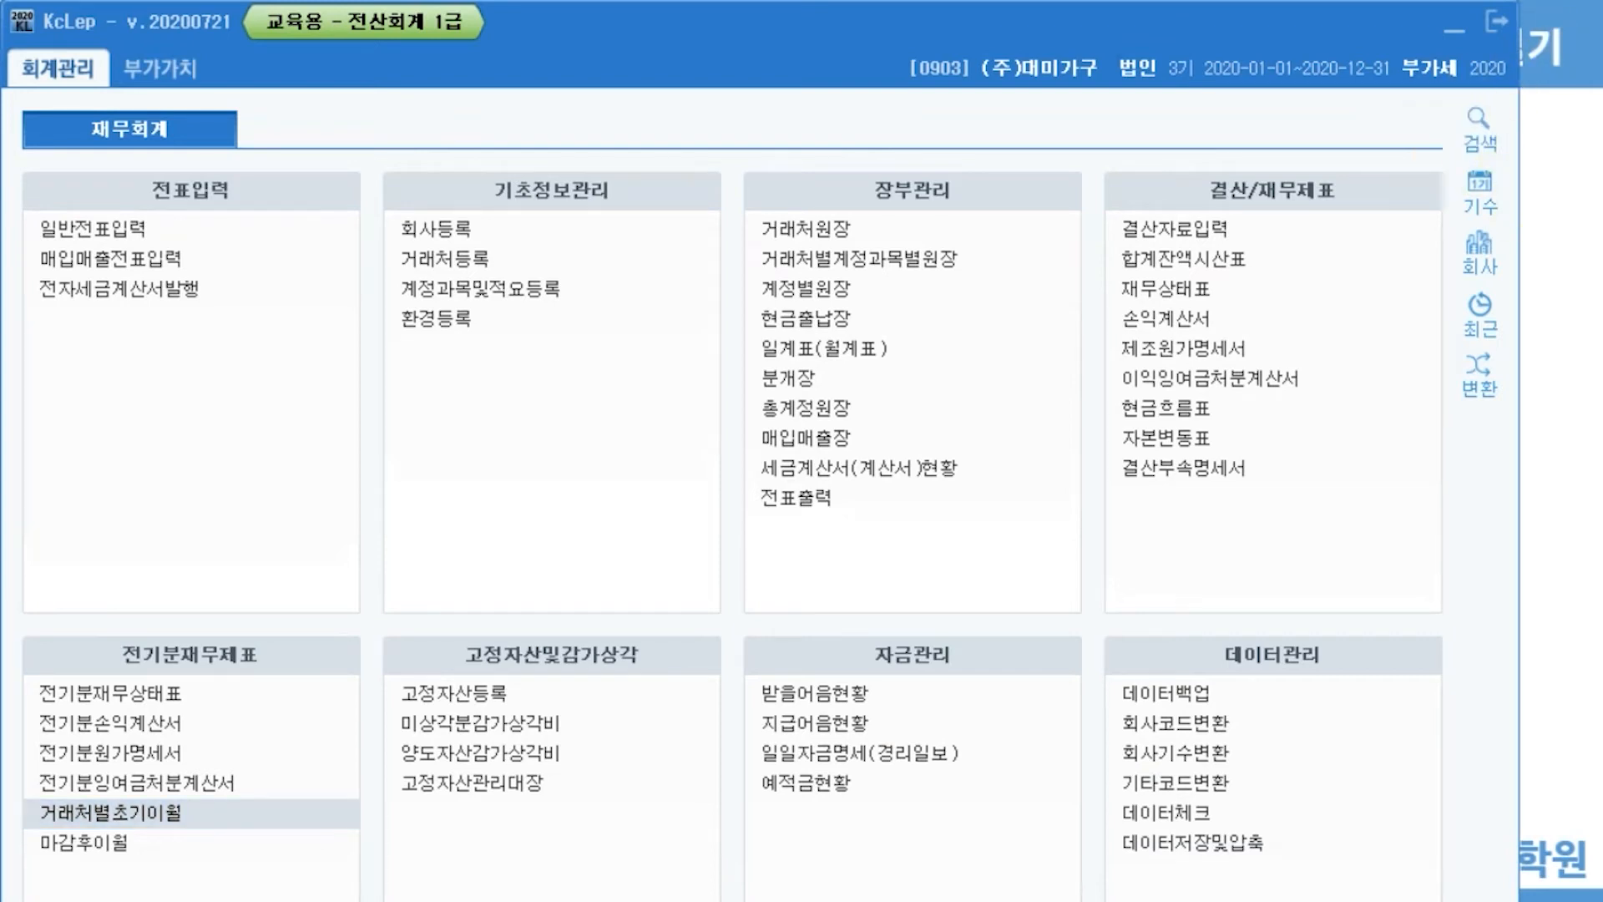
pyautogui.hotkey('alt', 'Tab')
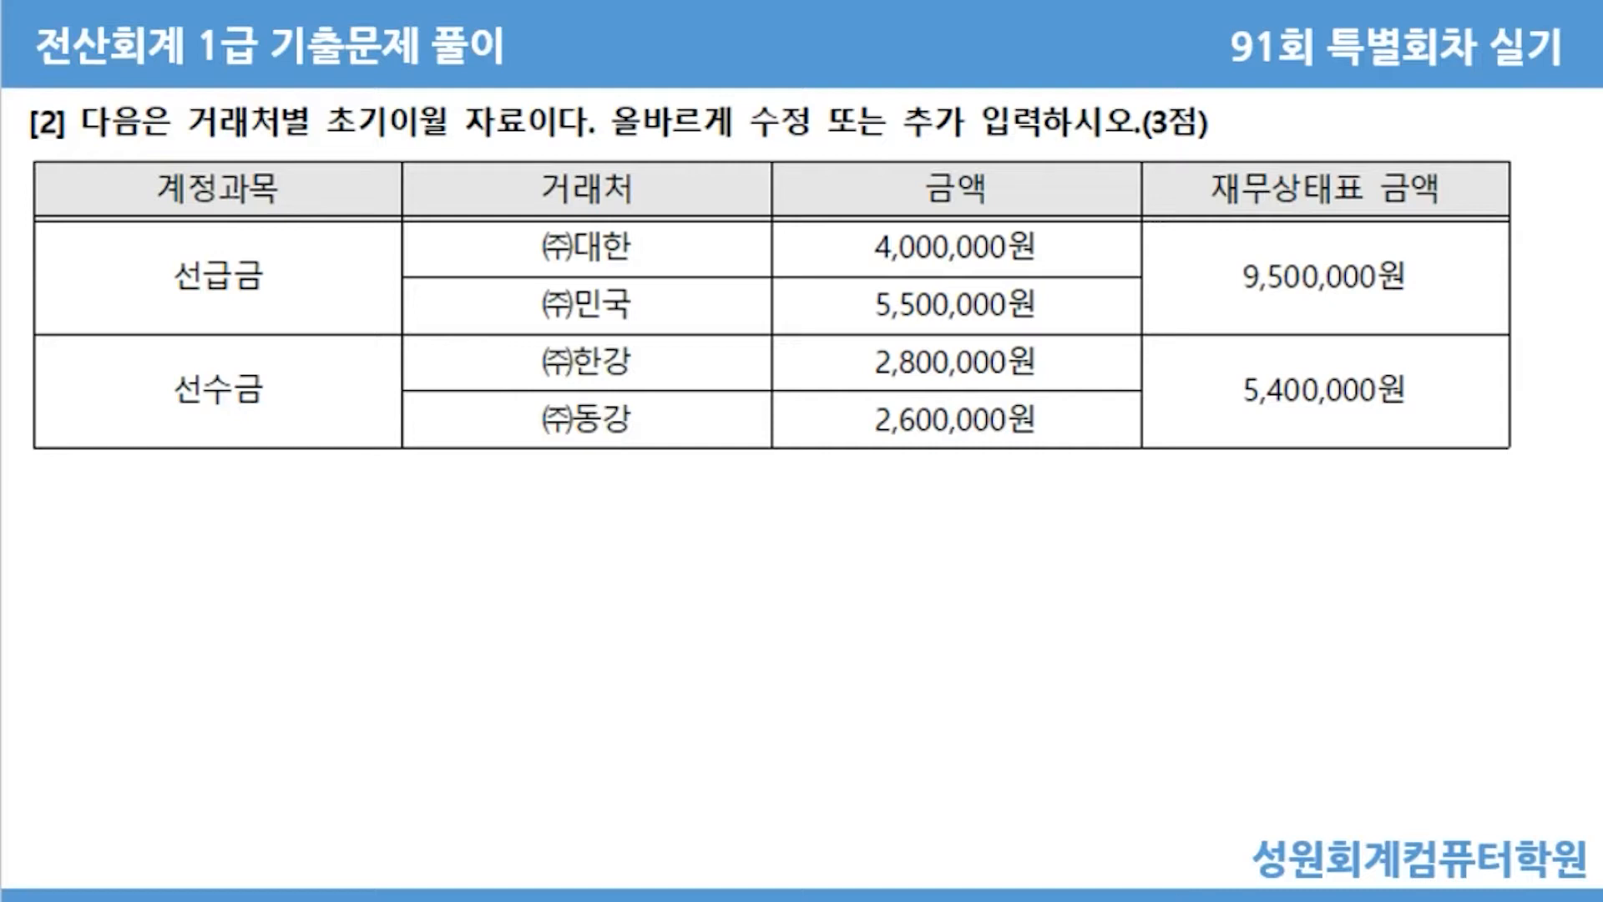
pyautogui.press('pagedown')
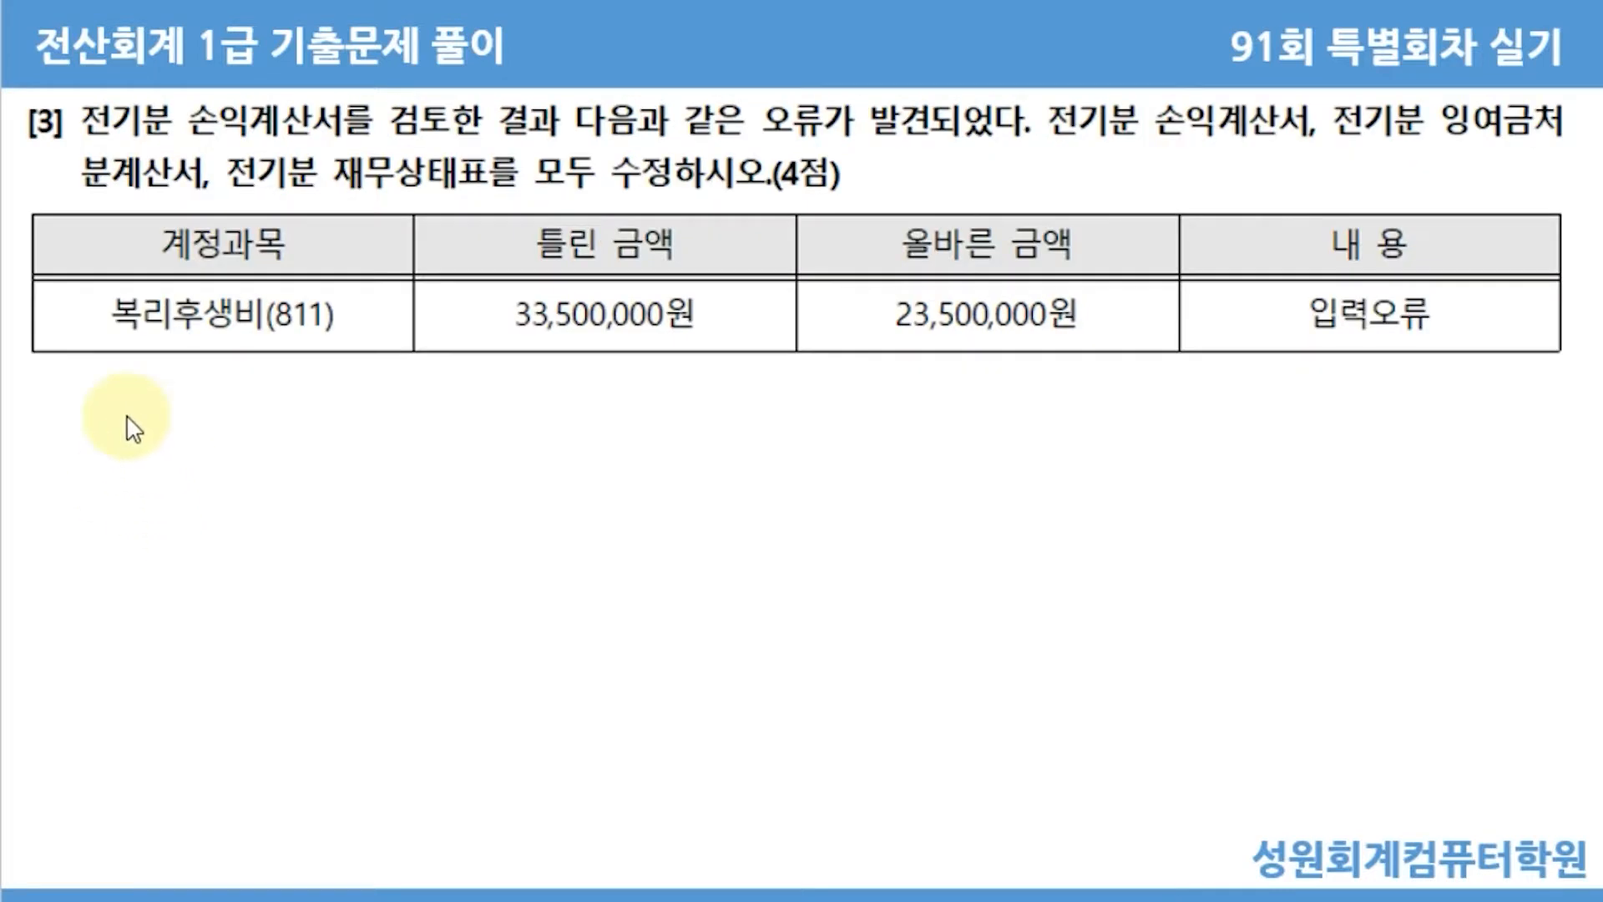
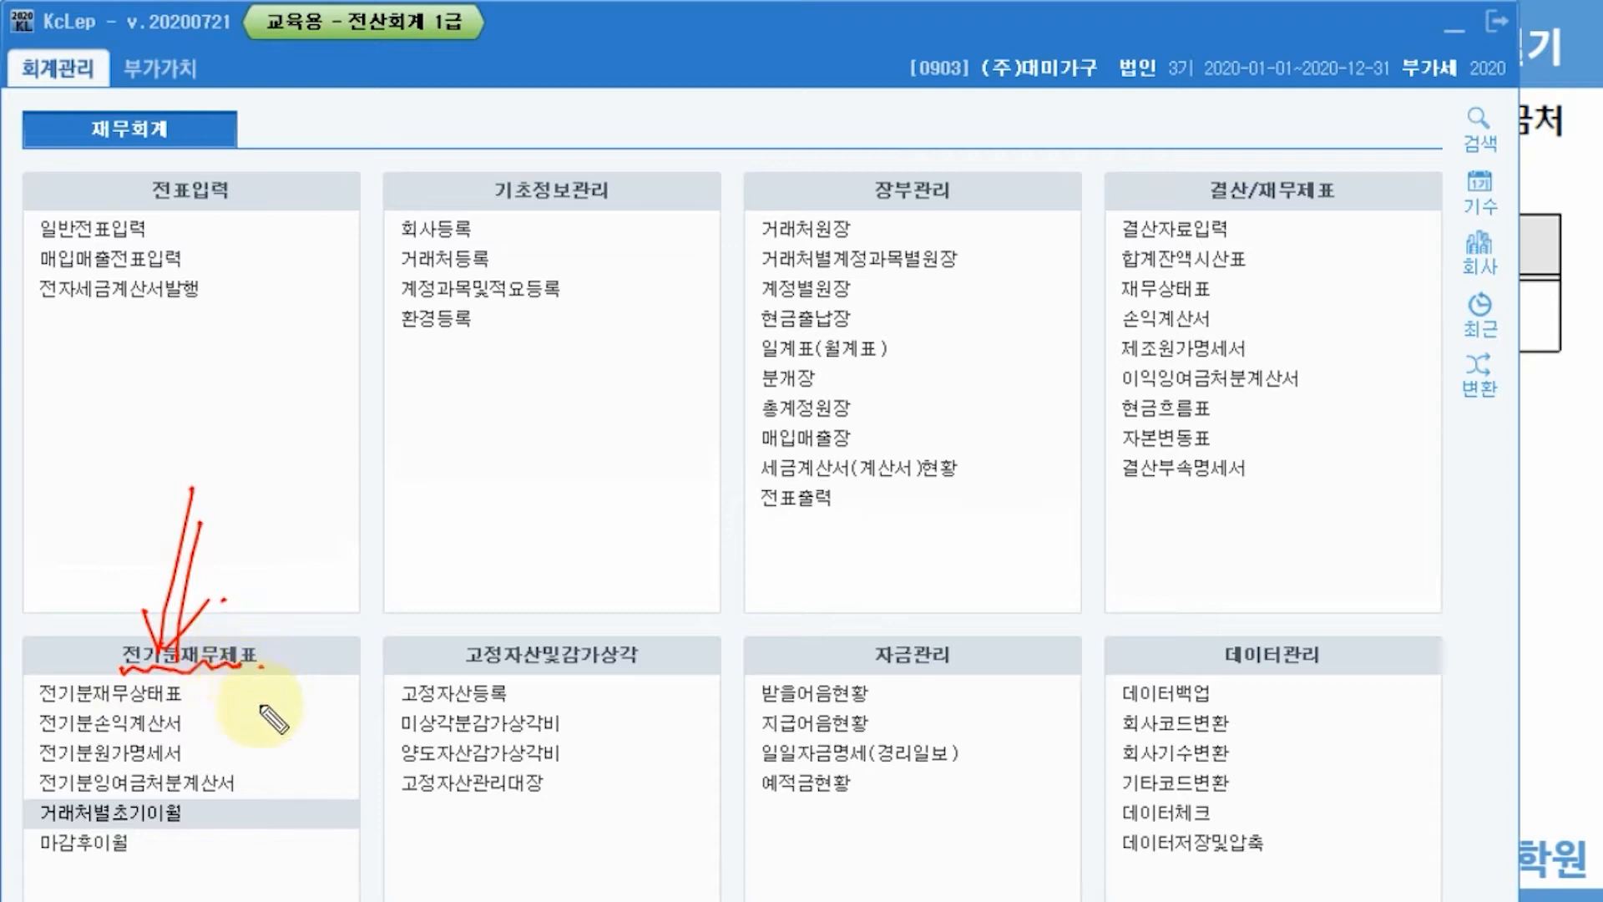
# - Open the prior-period income statement (전기분손익계산서) and examine the 복리후생비 amount and the 당기순이익 figure
pyautogui.hotkey('ctrl', 'shift', 'd')
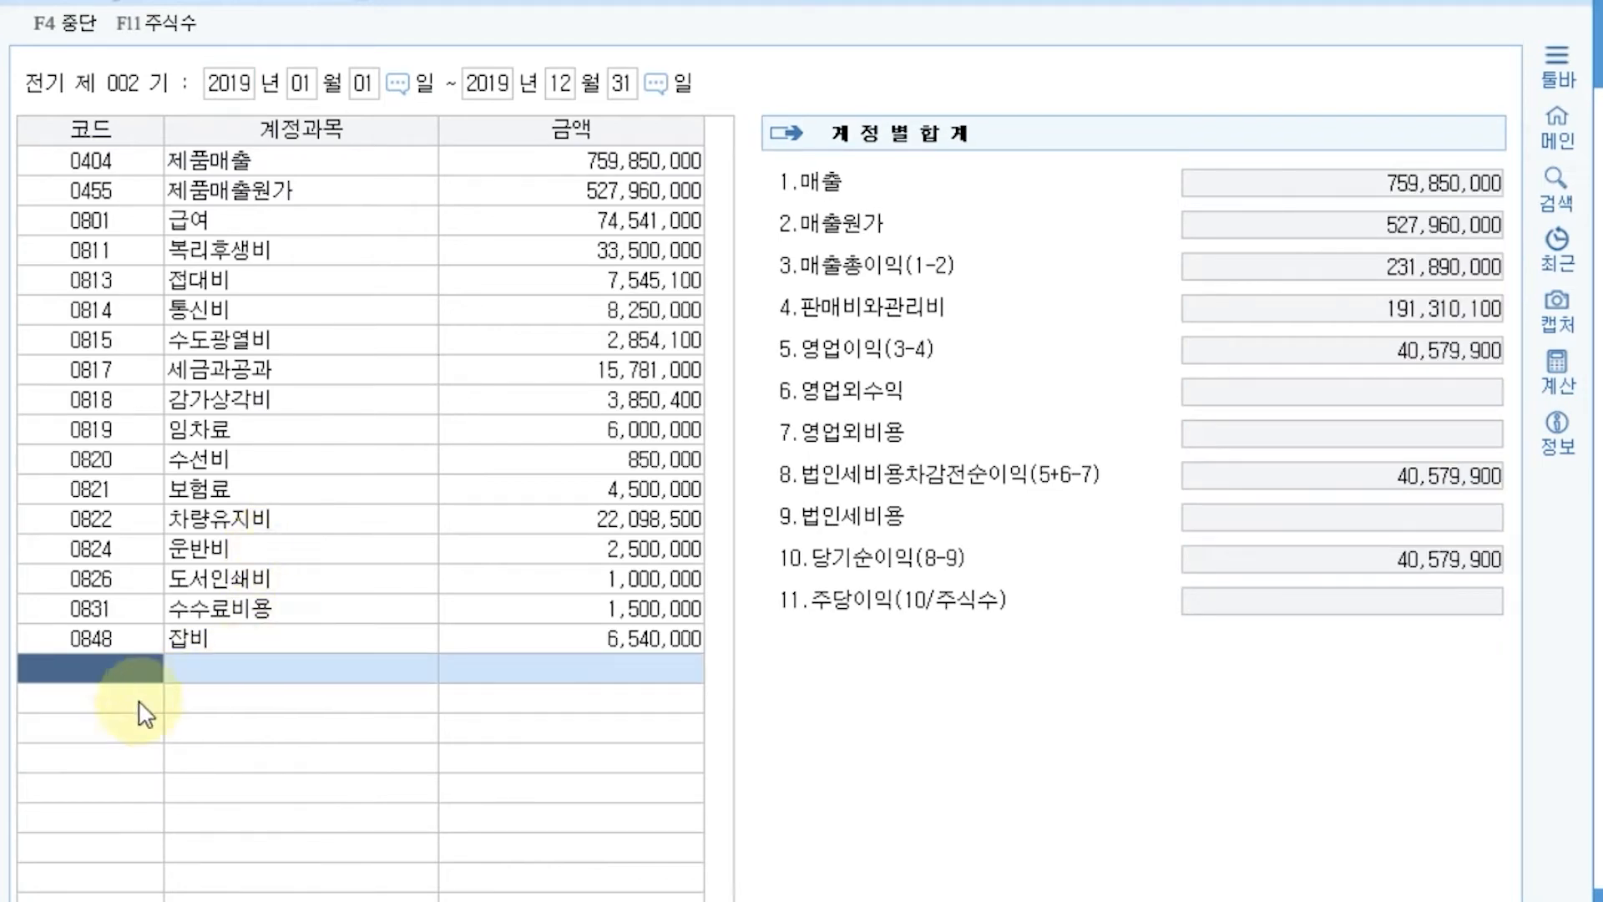
pyautogui.click(535, 250)
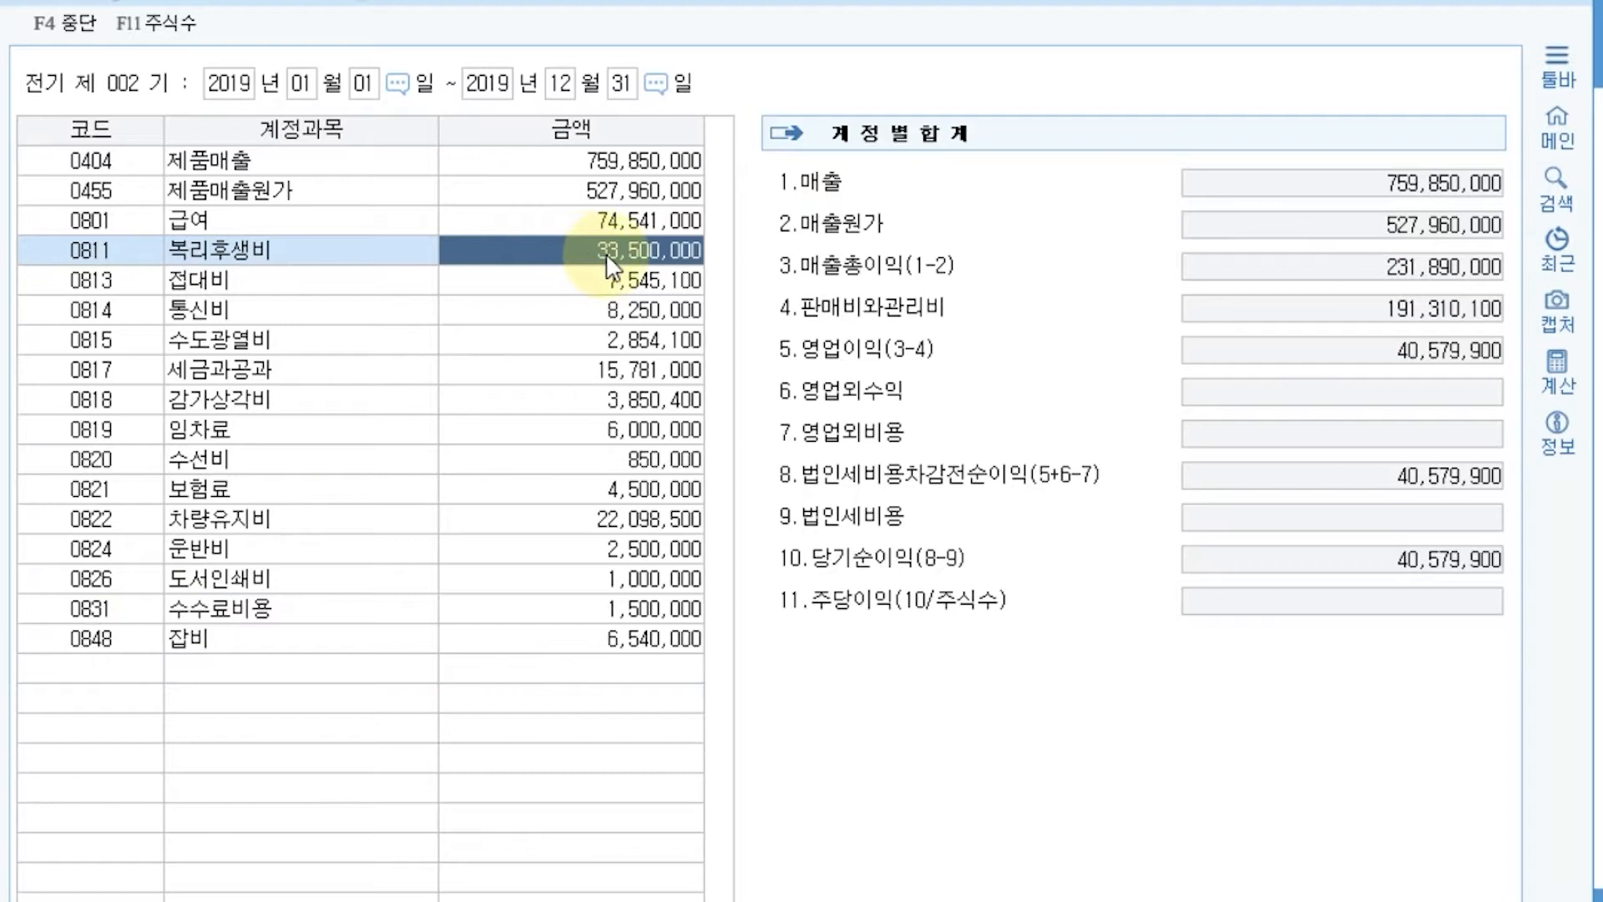
pyautogui.hotkey('ctrl', 'alt')
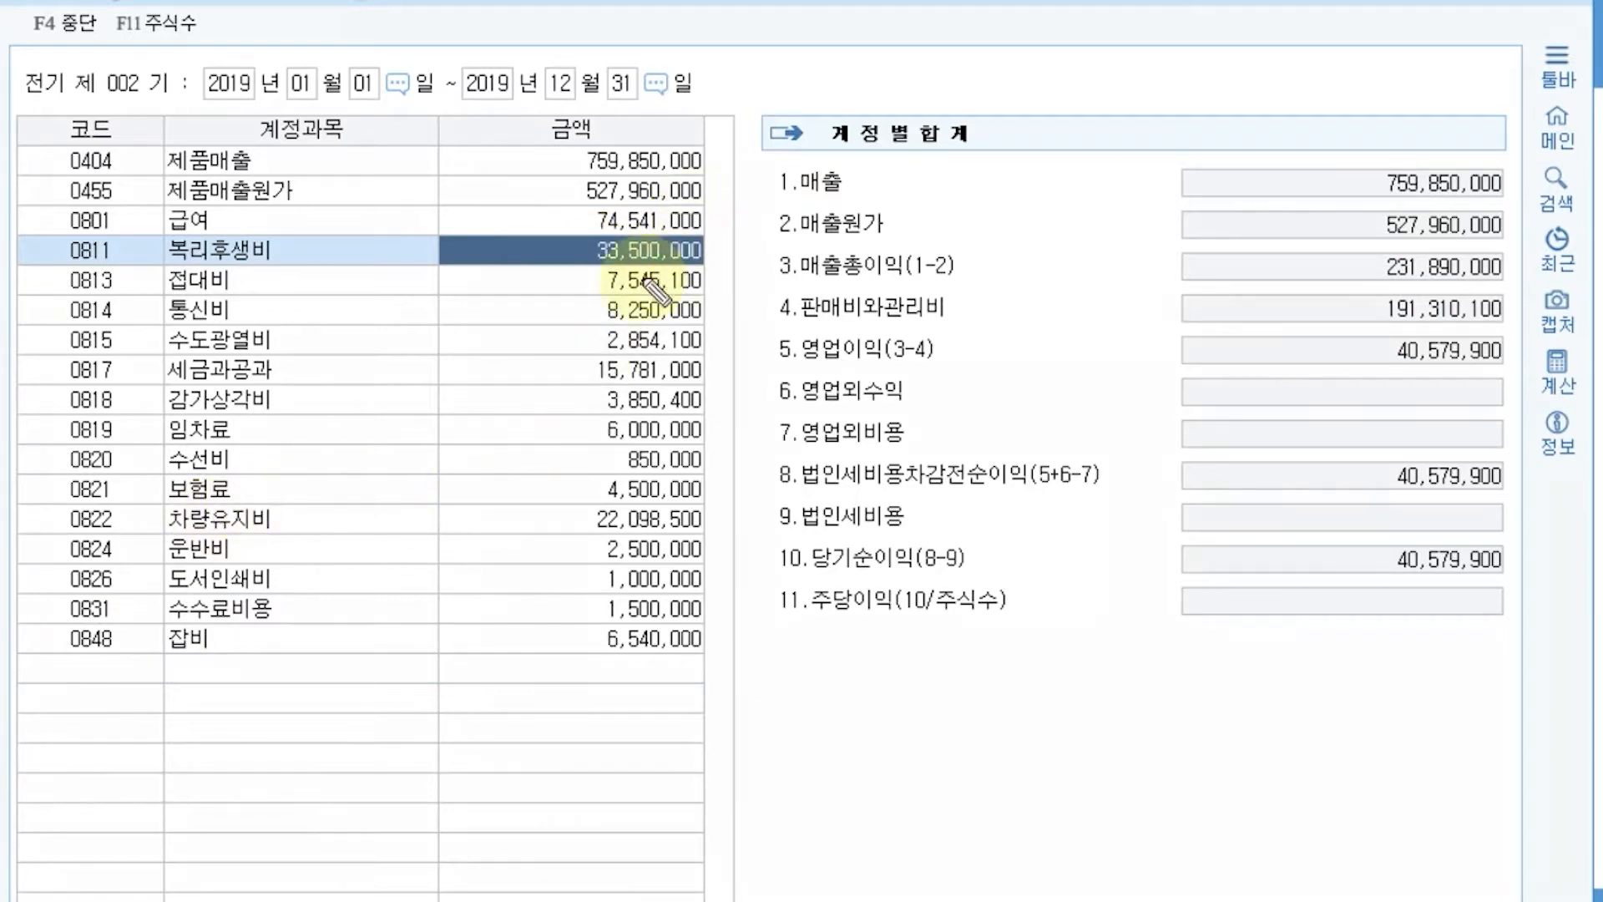
pyautogui.moveTo(739, 66)
pyautogui.mouseDown()
pyautogui.moveTo(677, 204)
pyautogui.moveTo(780, 61)
pyautogui.moveTo(816, 65)
pyautogui.moveTo(805, 72)
pyautogui.moveTo(831, 96)
pyautogui.mouseUp()
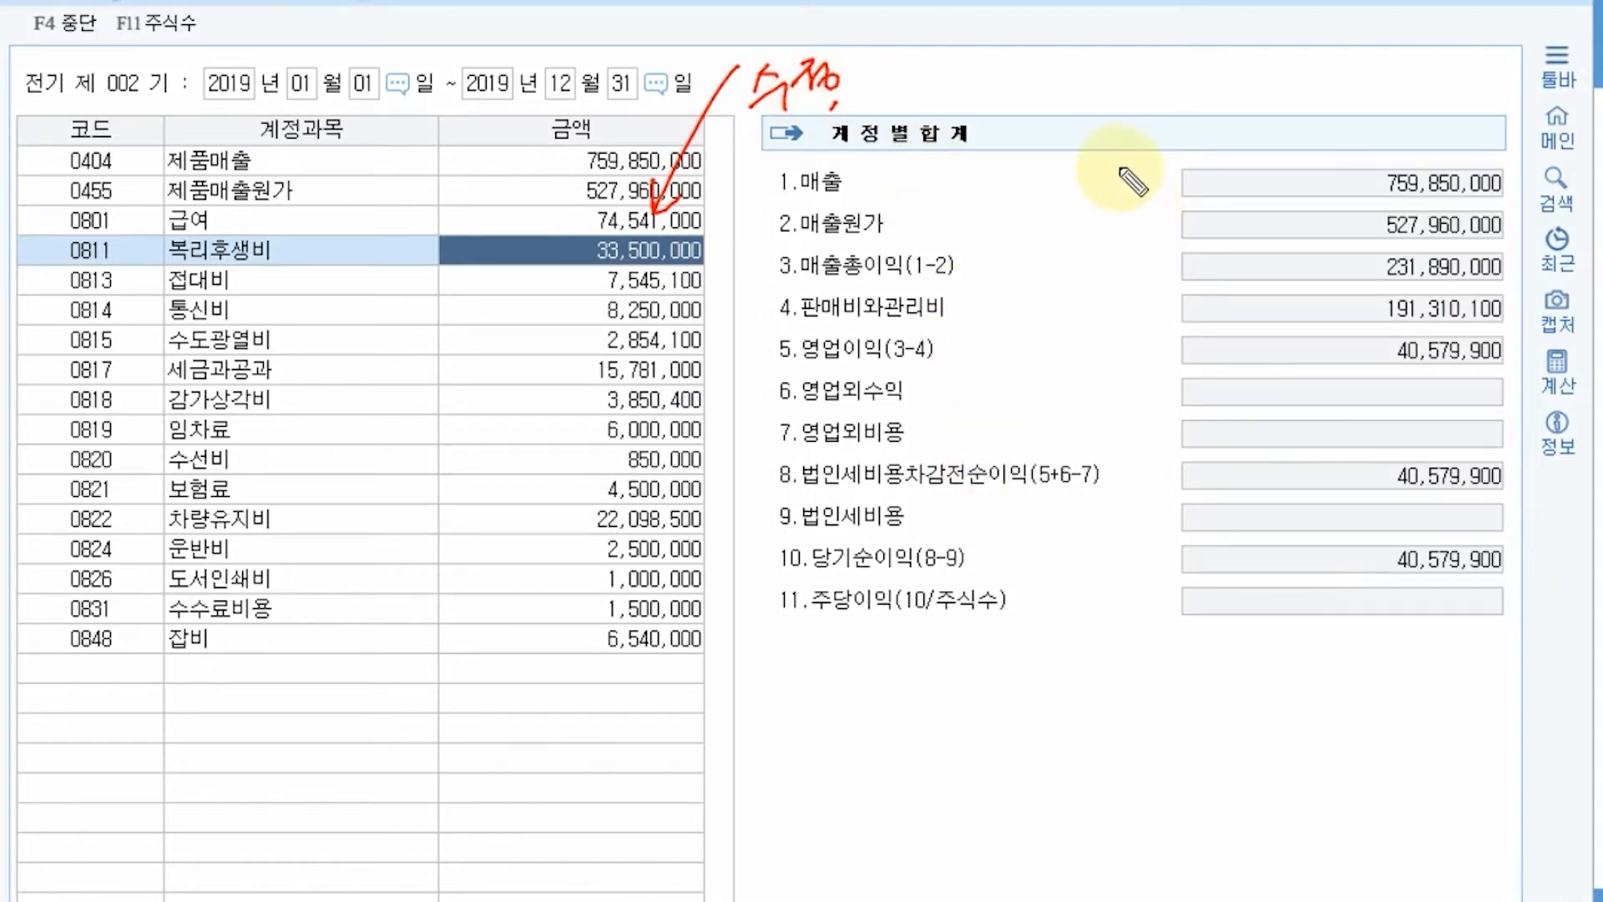
pyautogui.moveTo(1121, 162)
pyautogui.mouseDown()
pyautogui.moveTo(1154, 371)
pyautogui.moveTo(1353, 512)
pyautogui.moveTo(1343, 544)
pyautogui.moveTo(1514, 584)
pyautogui.mouseUp()
pyautogui.click(1357, 553)
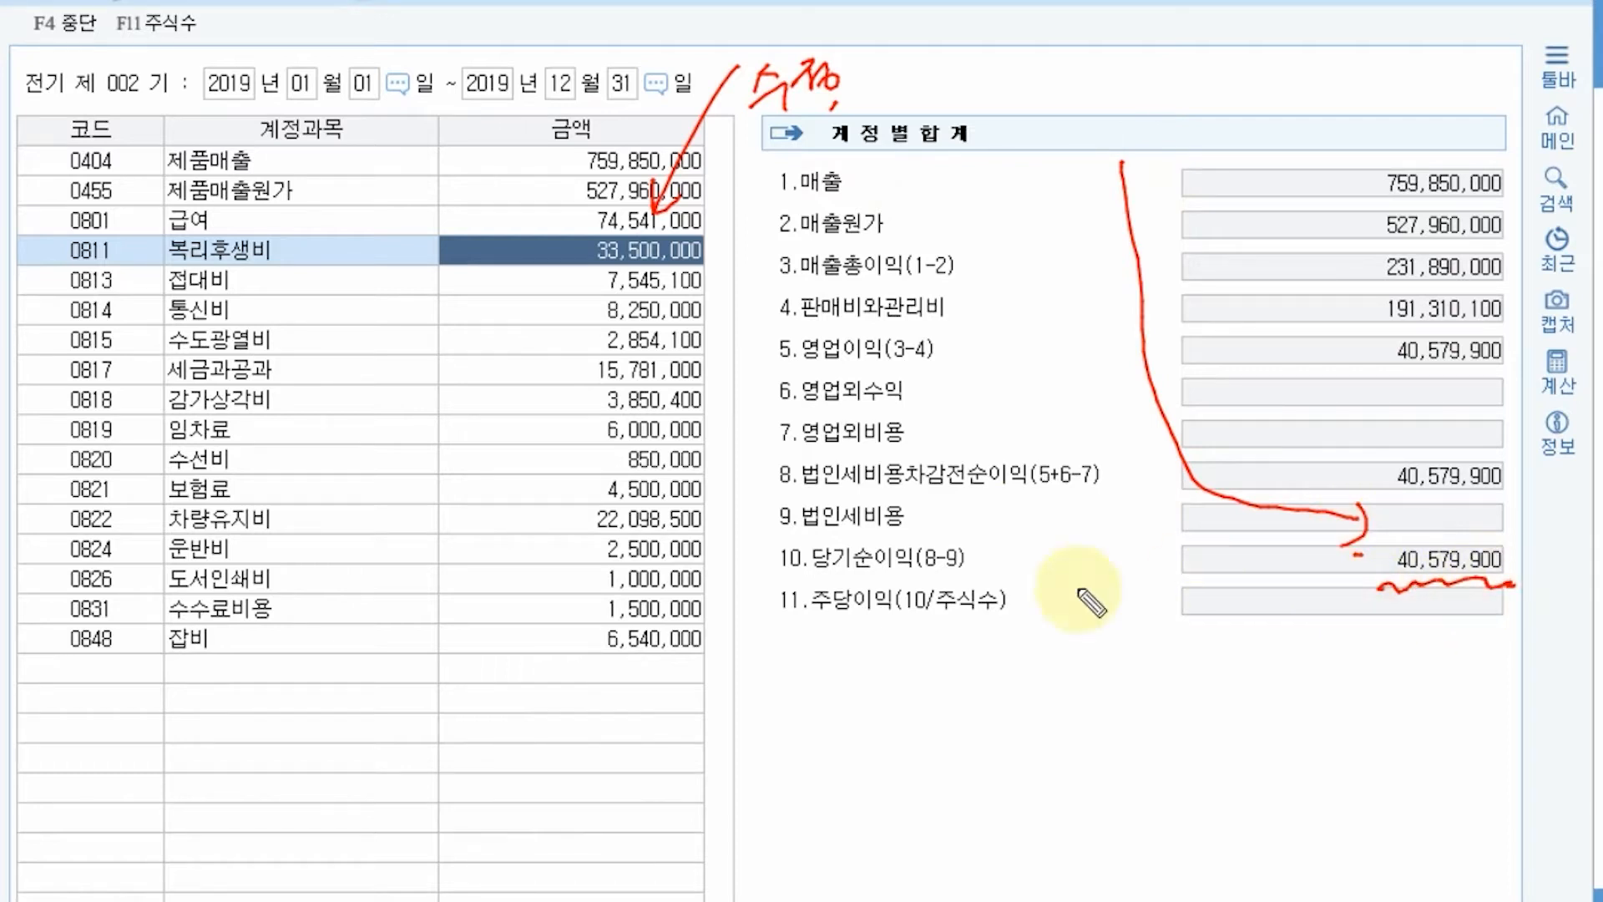
pyautogui.moveTo(848, 576); pyautogui.dragTo(960, 570)
pyautogui.moveTo(1131, 574); pyautogui.dragTo(1299, 573)
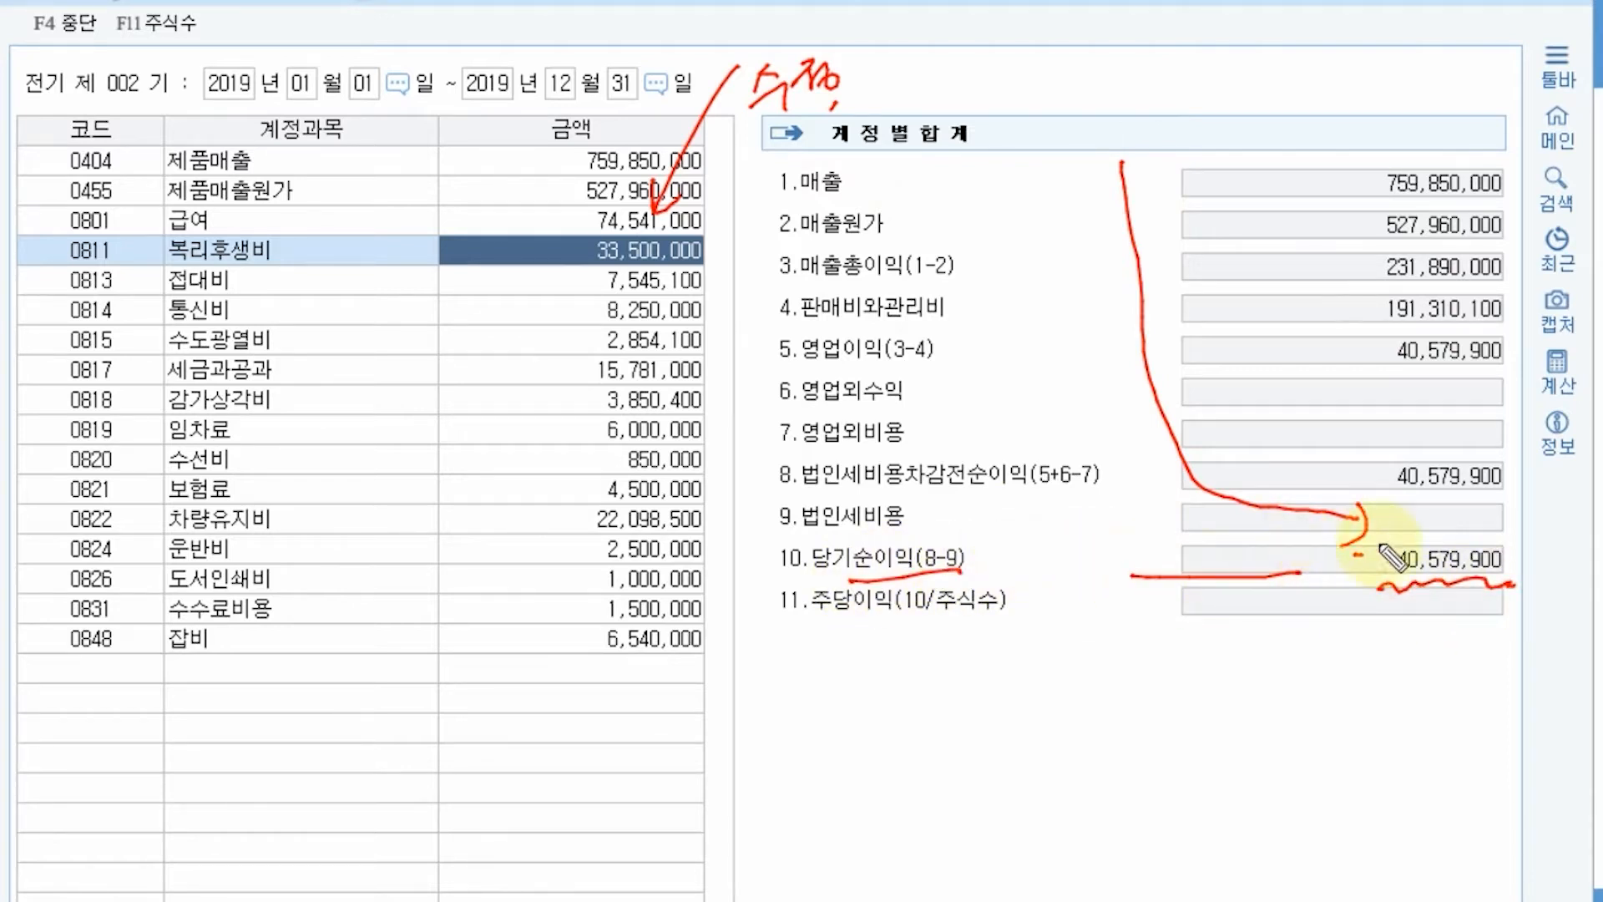
pyautogui.moveTo(1357, 662)
pyautogui.mouseDown()
pyautogui.moveTo(1438, 683)
pyautogui.moveTo(1526, 662)
pyautogui.mouseUp()
pyautogui.click(1487, 690)
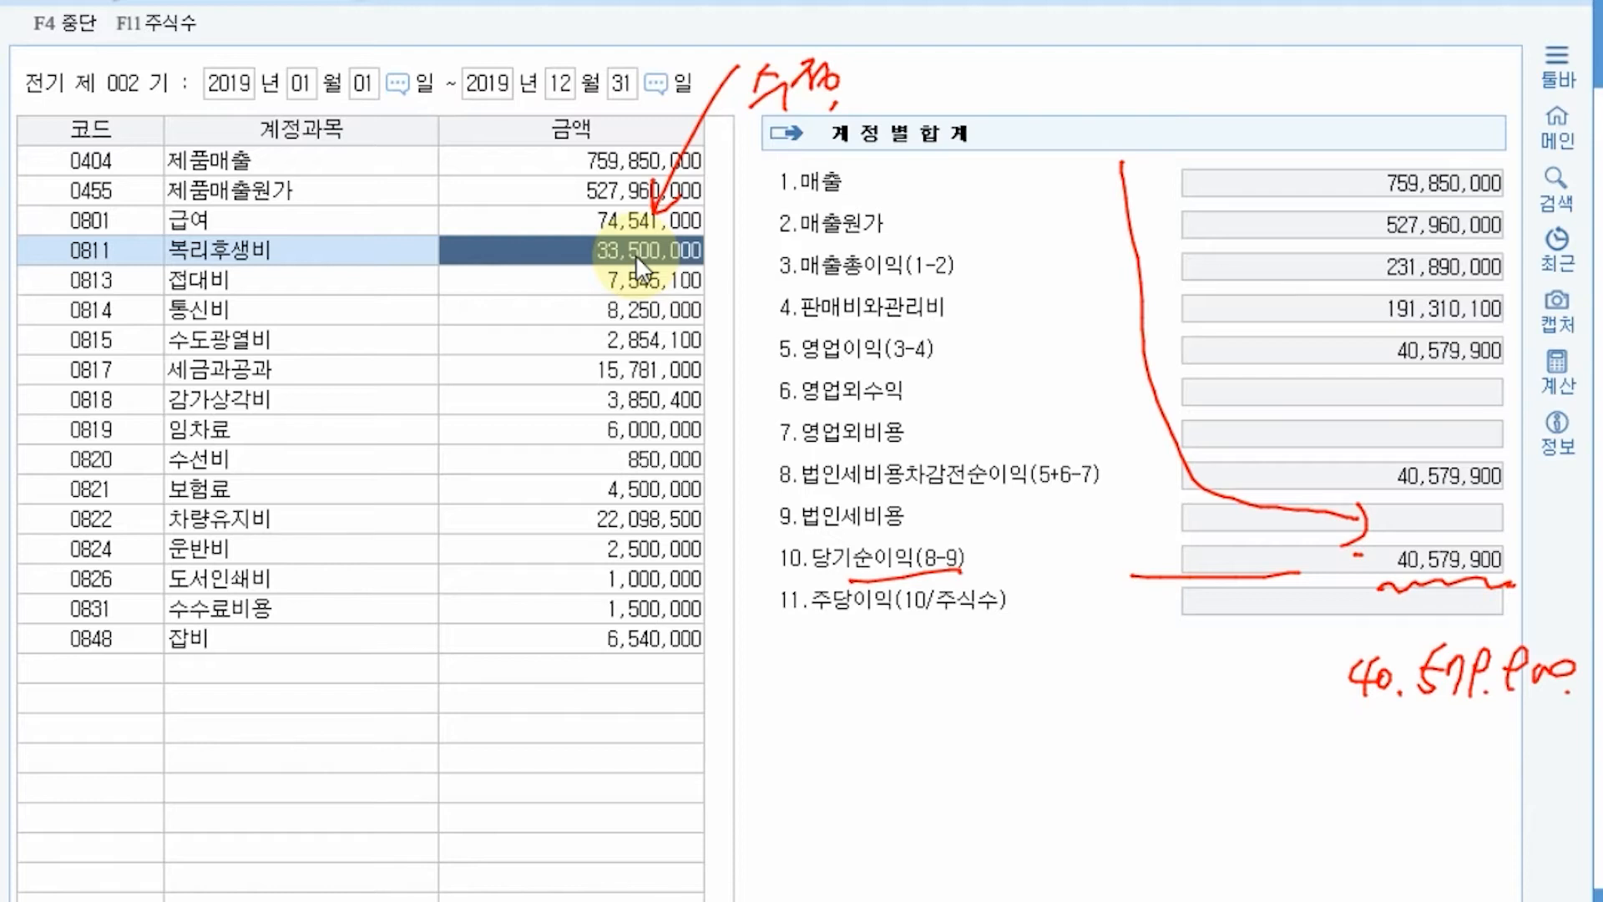
# - Set 복리후생비 (0811) to 23,500,000 in the prior-period income statement
pyautogui.write('235')
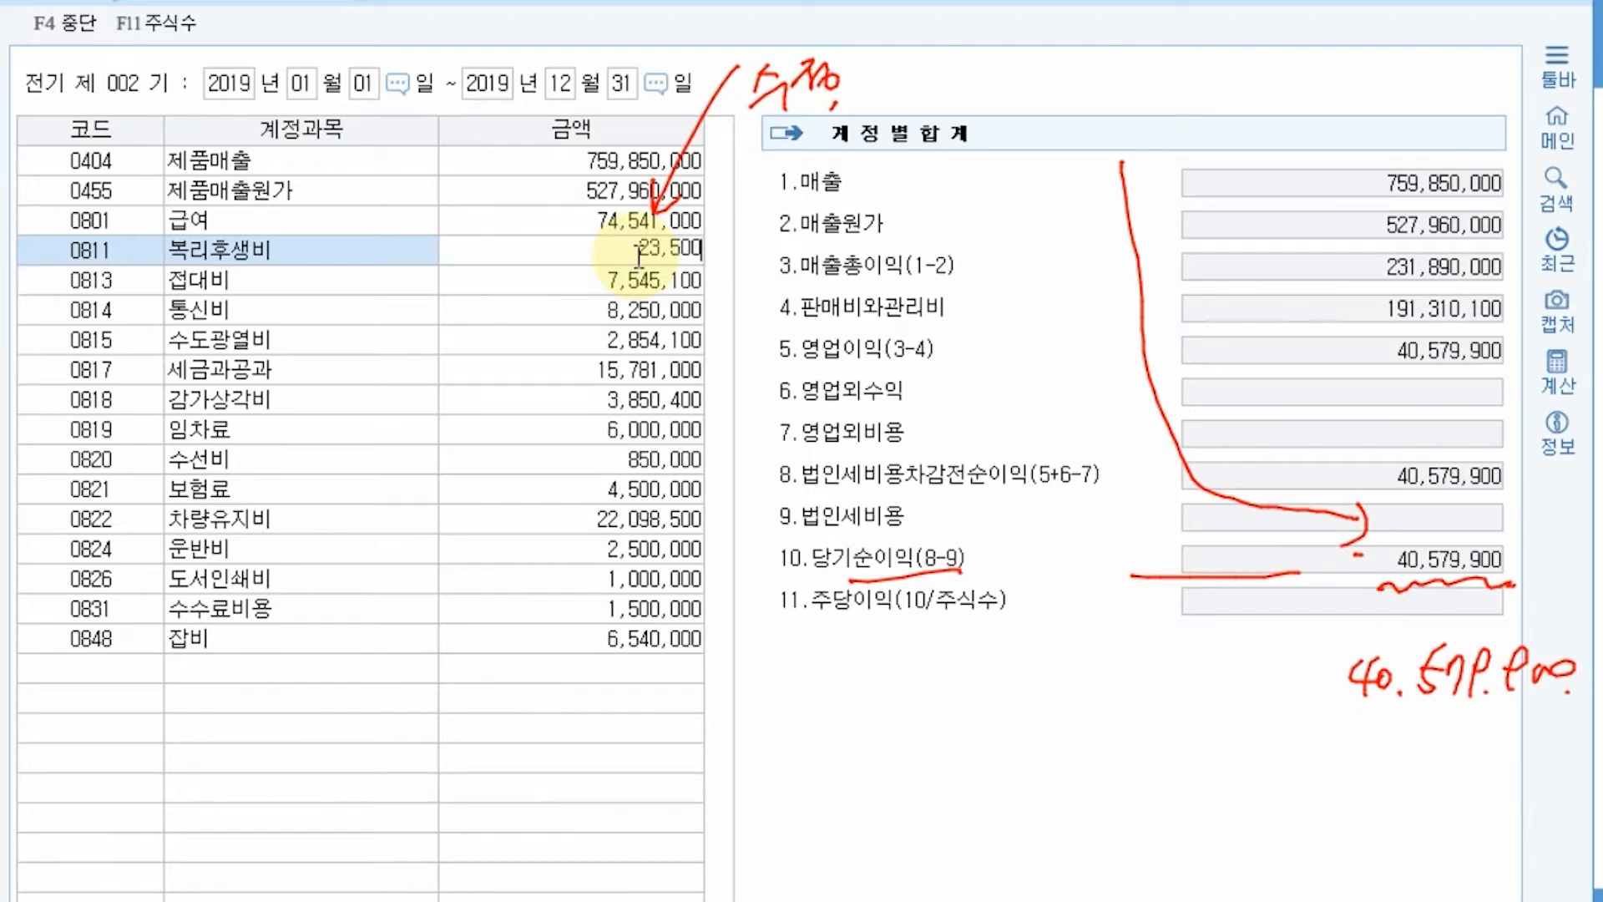
pyautogui.press('Return')
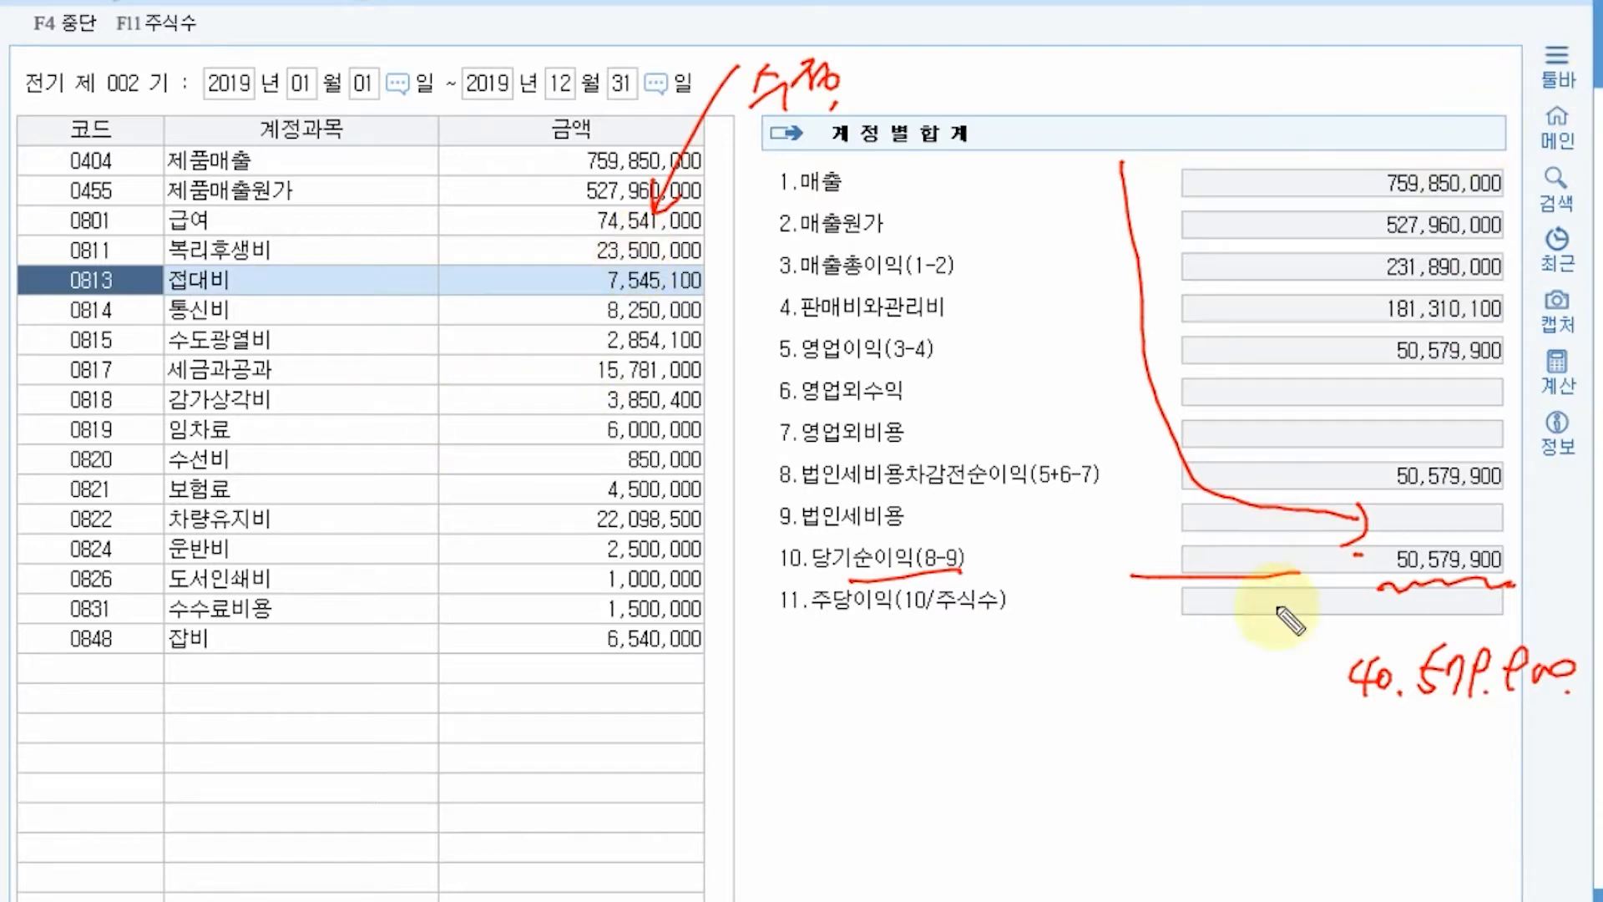
pyautogui.moveTo(1346, 721); pyautogui.dragTo(1568, 722)
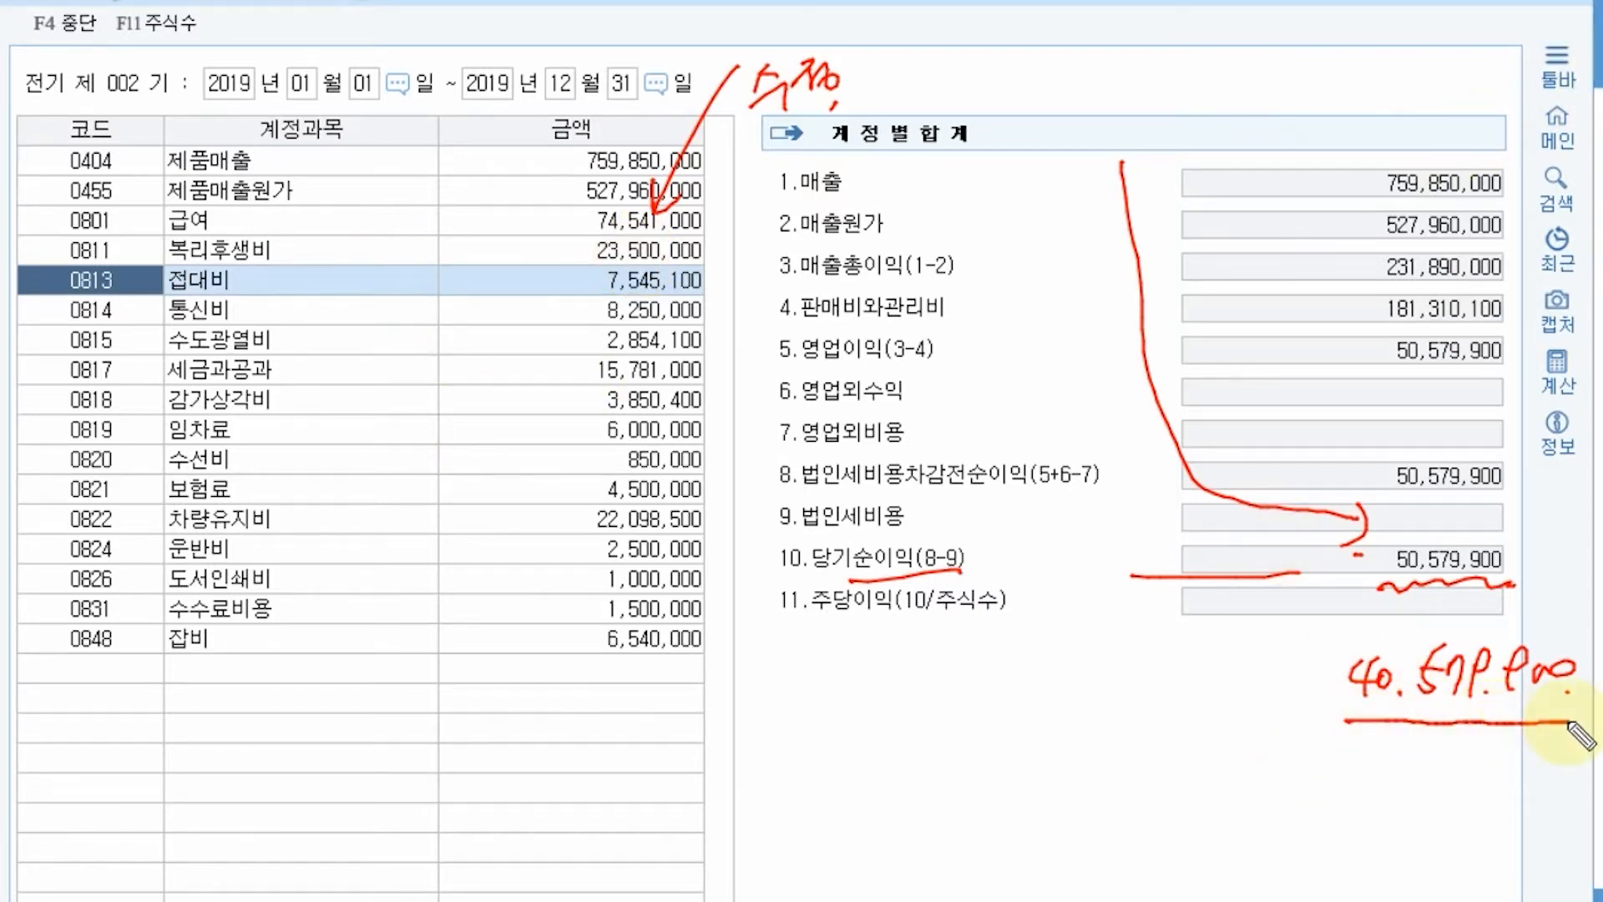
pyautogui.moveTo(1473, 605)
pyautogui.mouseDown()
pyautogui.moveTo(1366, 569)
pyautogui.moveTo(1528, 565)
pyautogui.moveTo(1448, 601)
pyautogui.mouseUp()
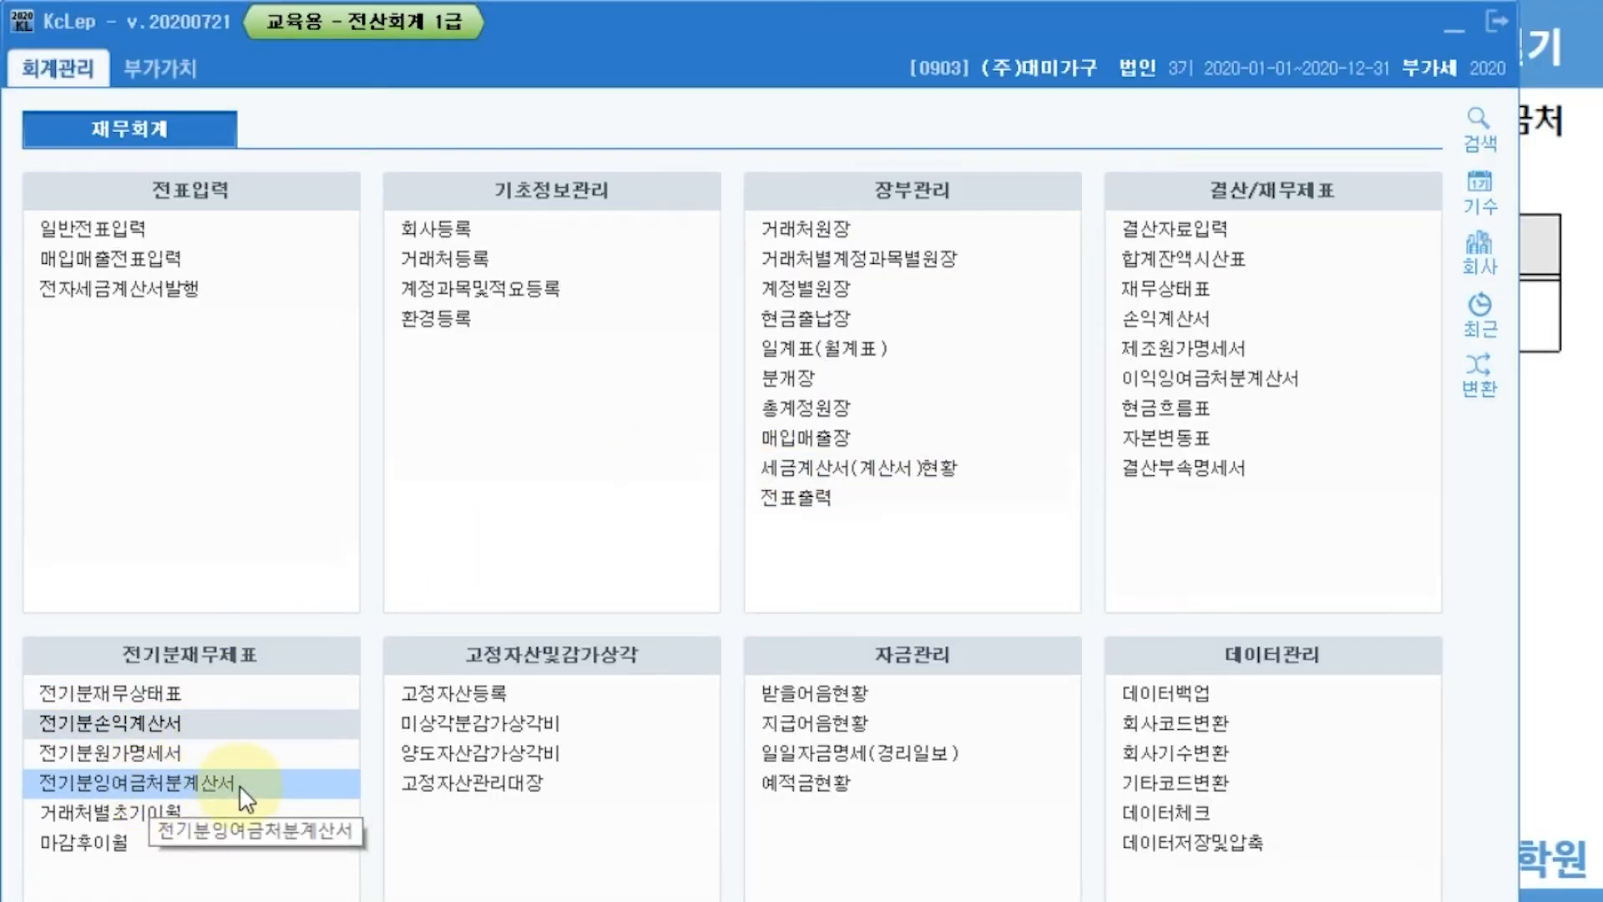
# - Open the prior-period retained earnings appropriation statement (전기분잉여금처분계산서) and check its 당기순이익 amount
pyautogui.click(207, 792)
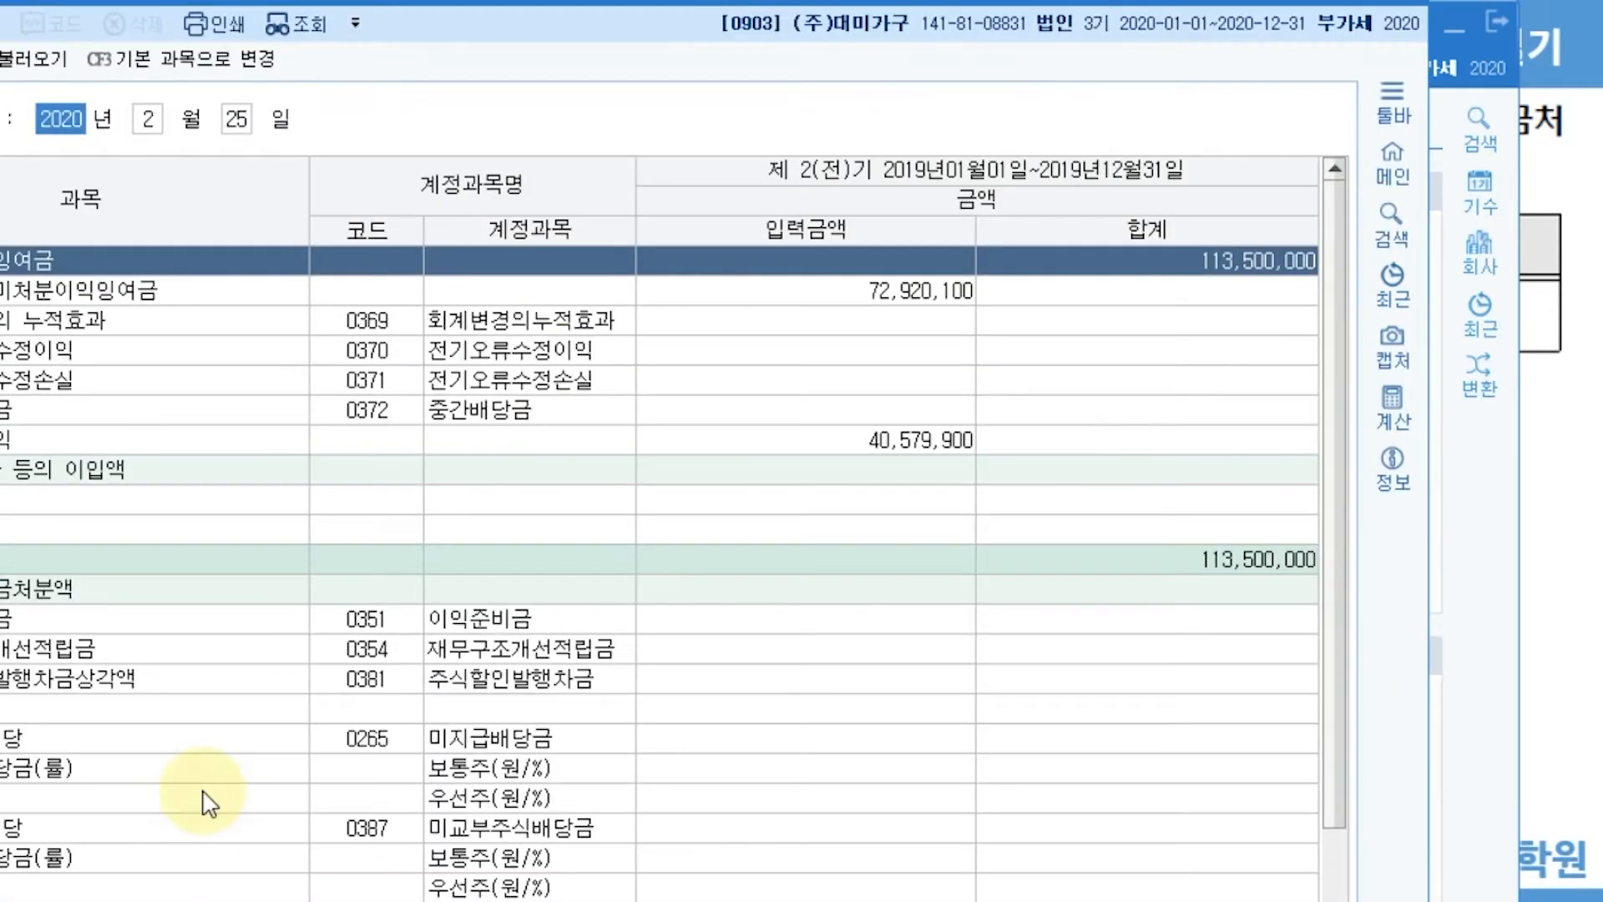
pyautogui.moveTo(0, 0); pyautogui.dragTo(153, 13)
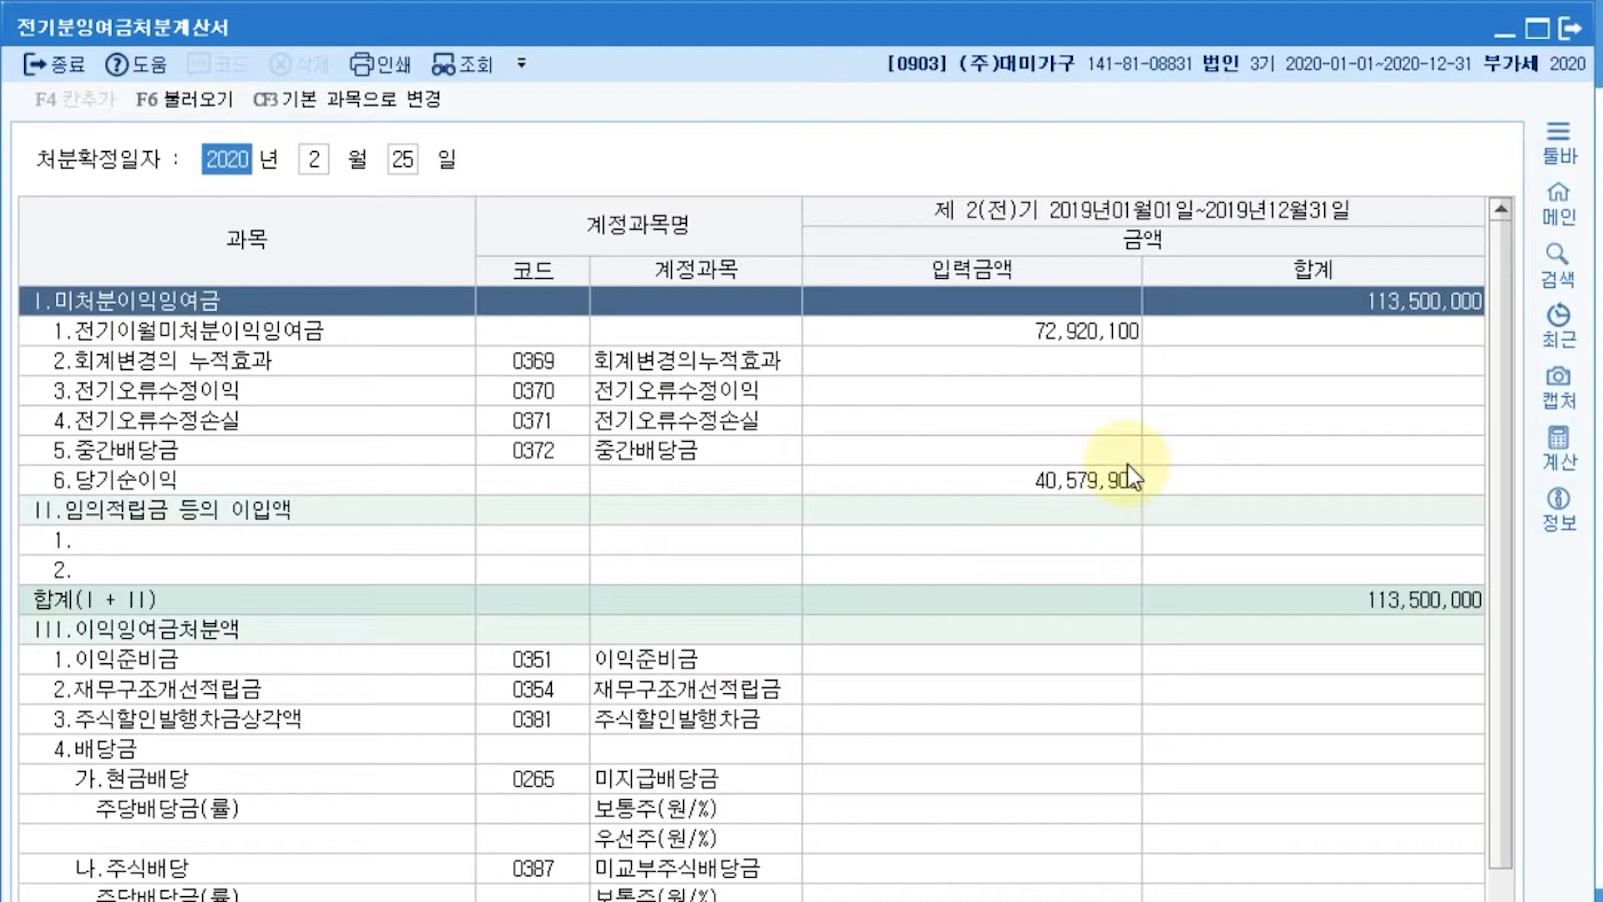
pyautogui.moveTo(1025, 505)
pyautogui.mouseDown()
pyautogui.moveTo(1144, 506)
pyautogui.moveTo(1003, 568)
pyautogui.mouseUp()
pyautogui.moveTo(1009, 547); pyautogui.dragTo(1066, 566)
pyautogui.click(1048, 557)
pyautogui.moveTo(1072, 534)
pyautogui.mouseDown()
pyautogui.moveTo(1092, 529)
pyautogui.moveTo(1099, 566)
pyautogui.mouseUp()
pyautogui.moveTo(1117, 537)
pyautogui.mouseDown()
pyautogui.moveTo(1115, 566)
pyautogui.moveTo(1211, 543)
pyautogui.mouseUp()
pyautogui.click(1133, 562)
pyautogui.moveTo(994, 611); pyautogui.dragTo(1225, 591)
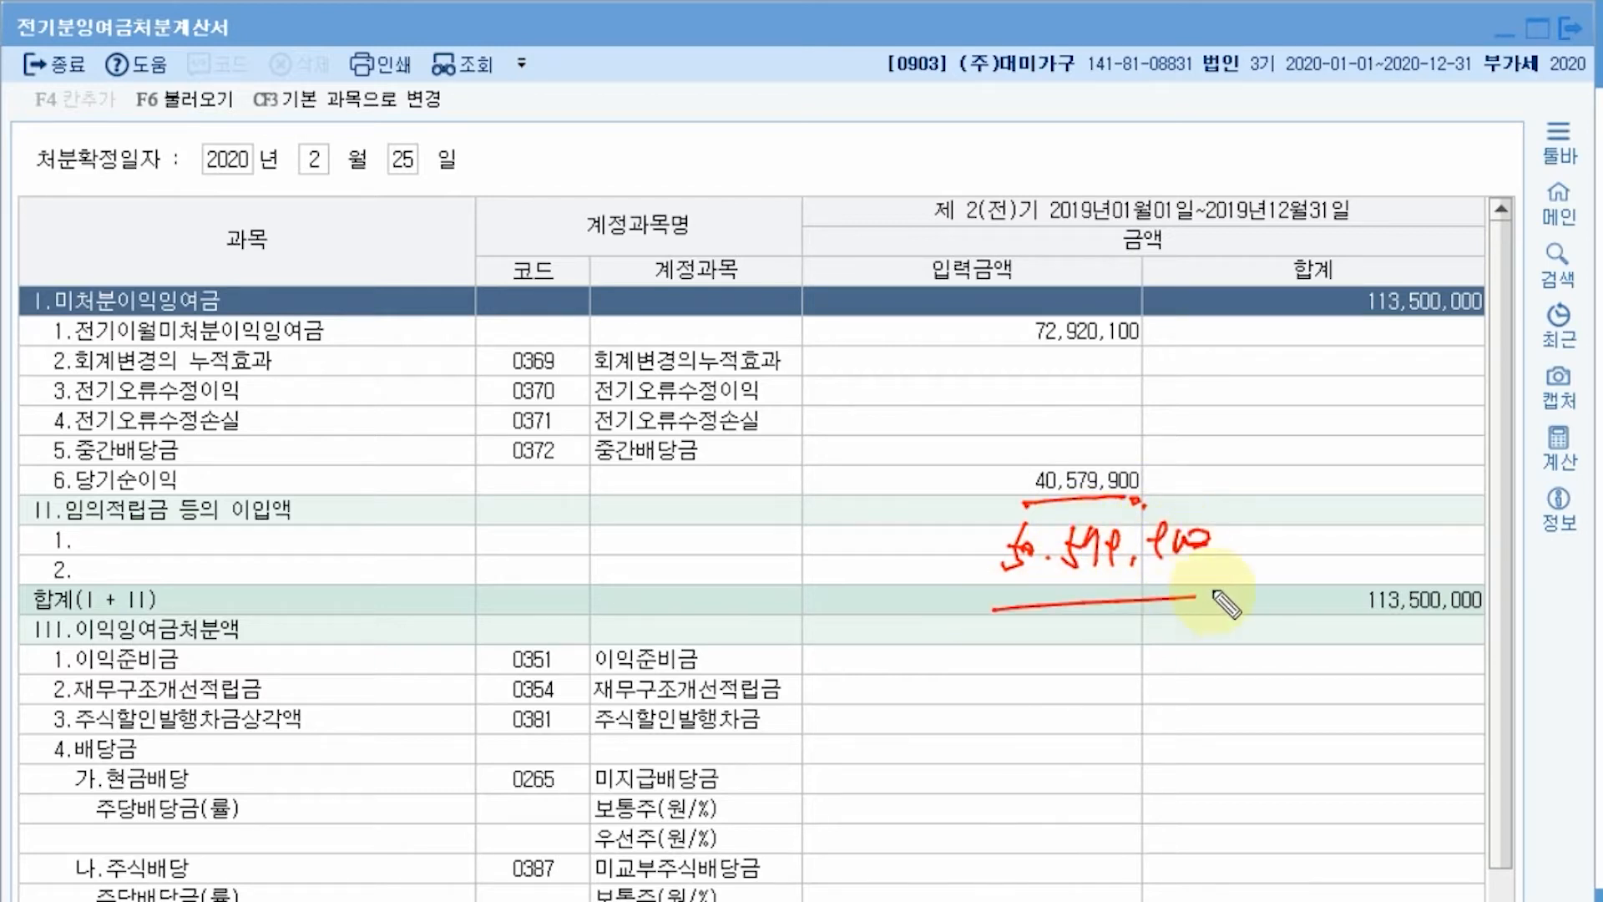
pyautogui.moveTo(1142, 497); pyautogui.dragTo(1125, 515)
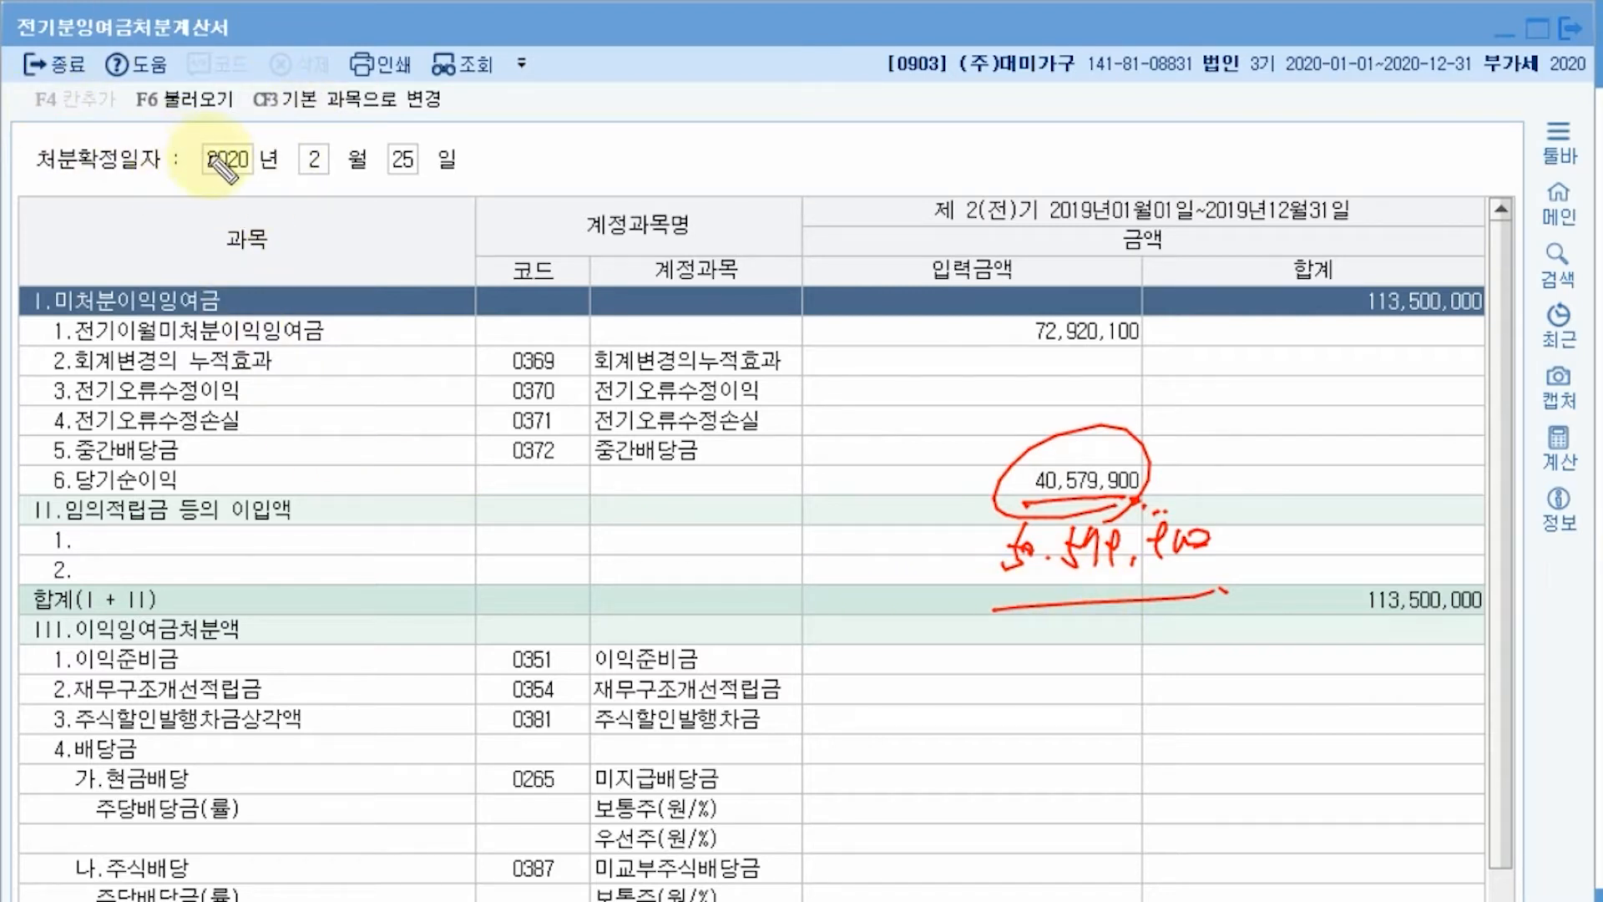
# - Load the 당기순이익 from the prior-period income statement into the appropriation statement and confirm the import
pyautogui.hotkey('ctrl', '2')
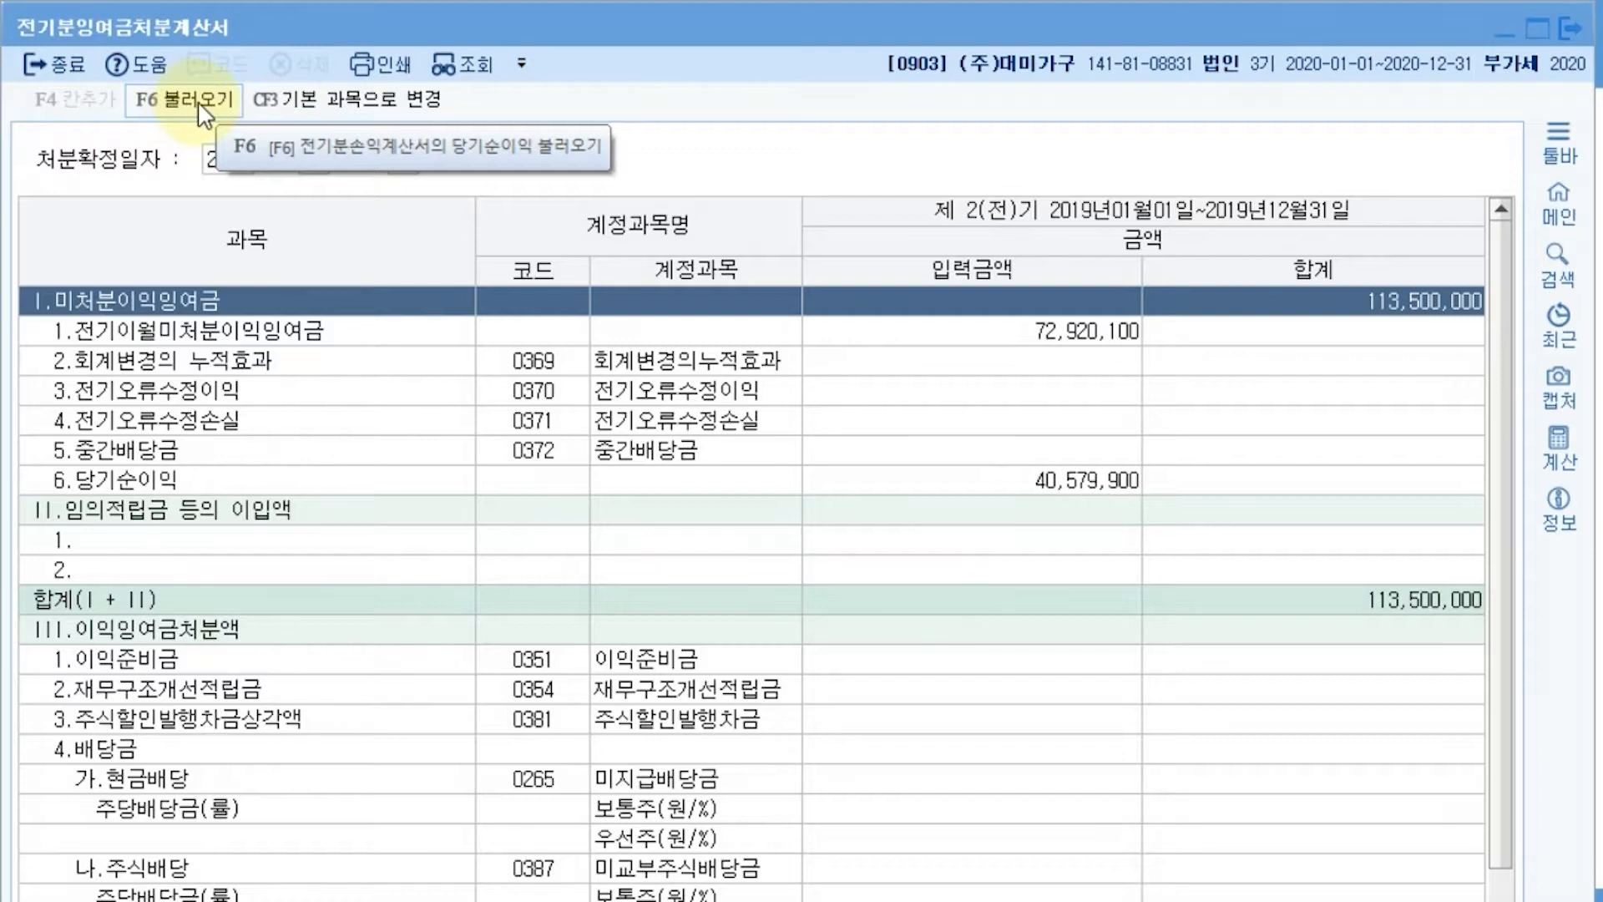
pyautogui.click(200, 113)
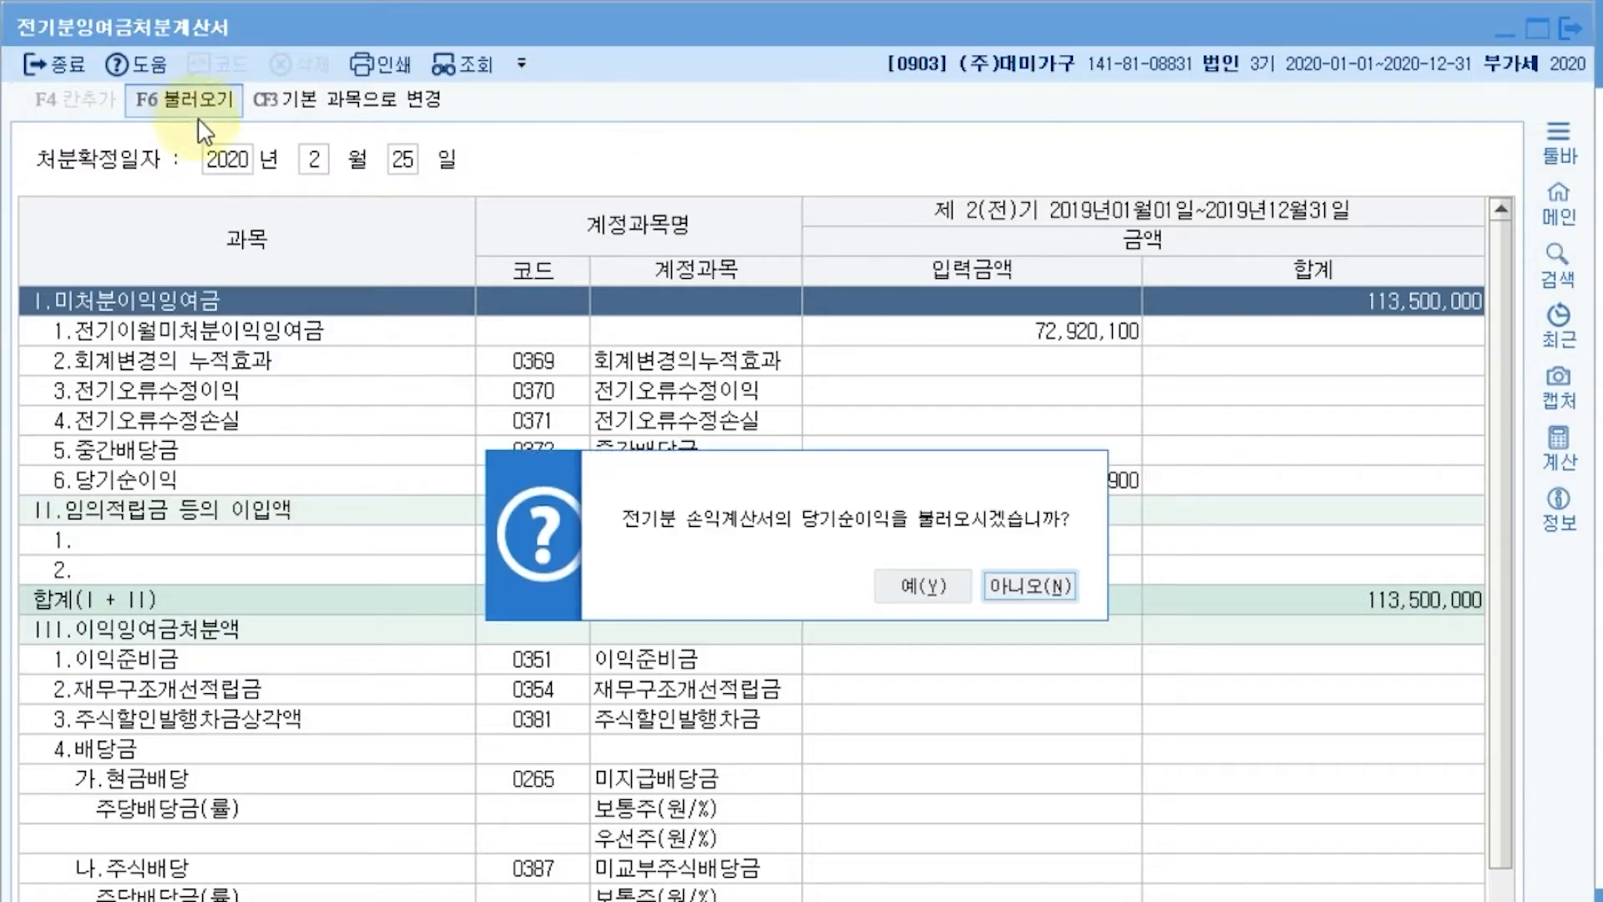
pyautogui.click(930, 584)
pyautogui.hotkey('ctrl', '1')
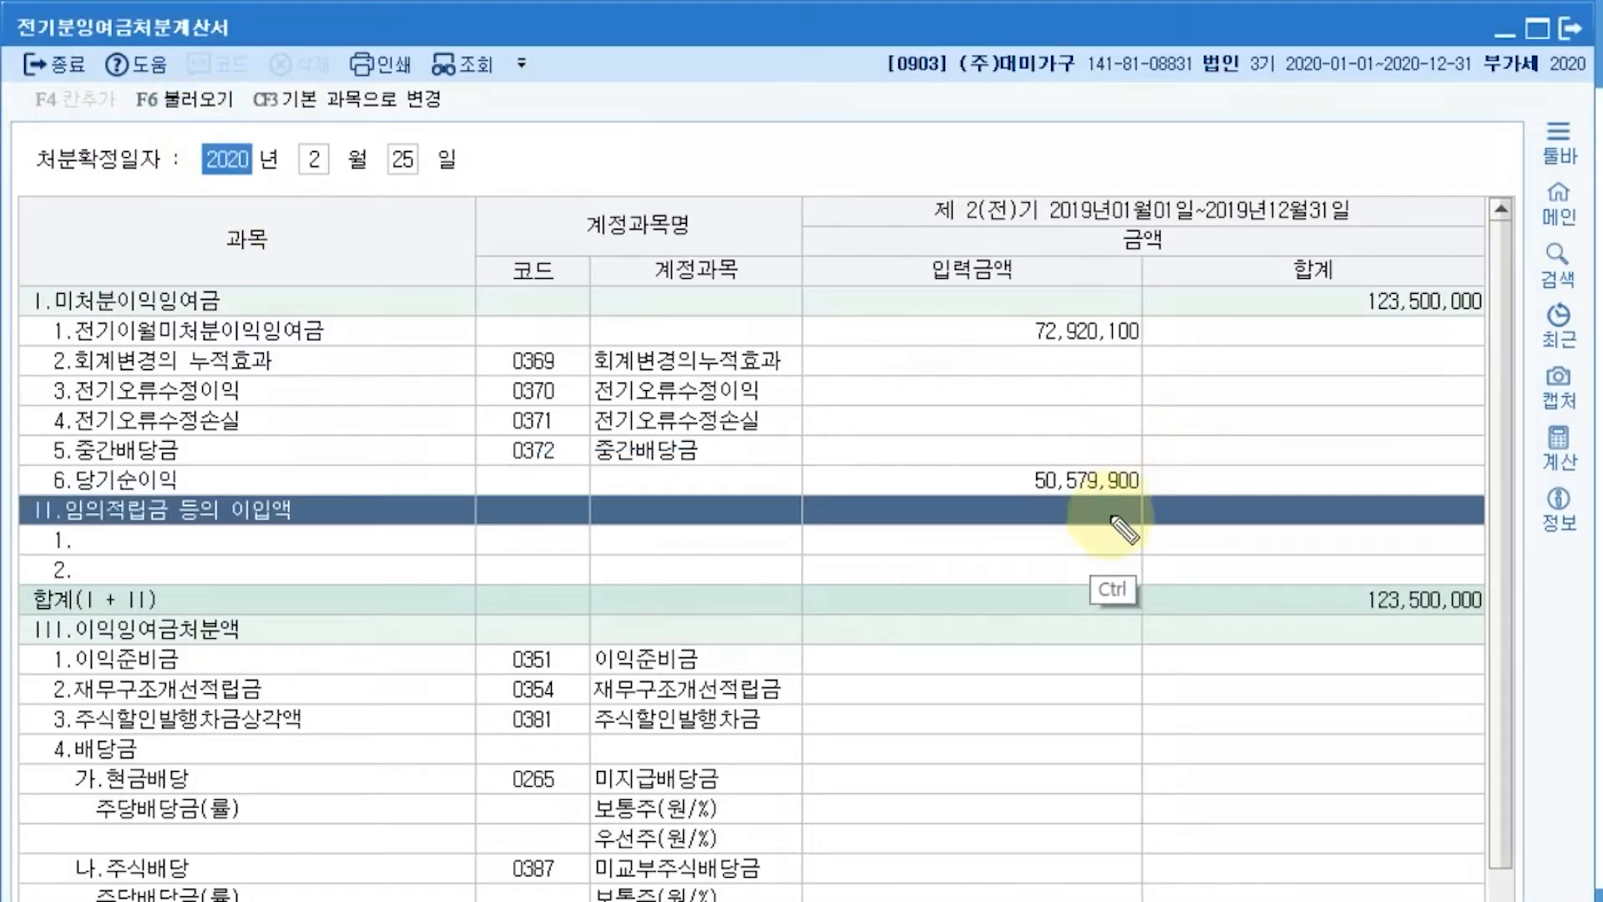
# - Examine the 당기순이익, the 미처분이익잉여금 total and the 합계 row in the appropriation statement
pyautogui.moveTo(1110, 526)
pyautogui.mouseDown()
pyautogui.moveTo(1077, 421)
pyautogui.moveTo(1066, 549)
pyautogui.mouseUp()
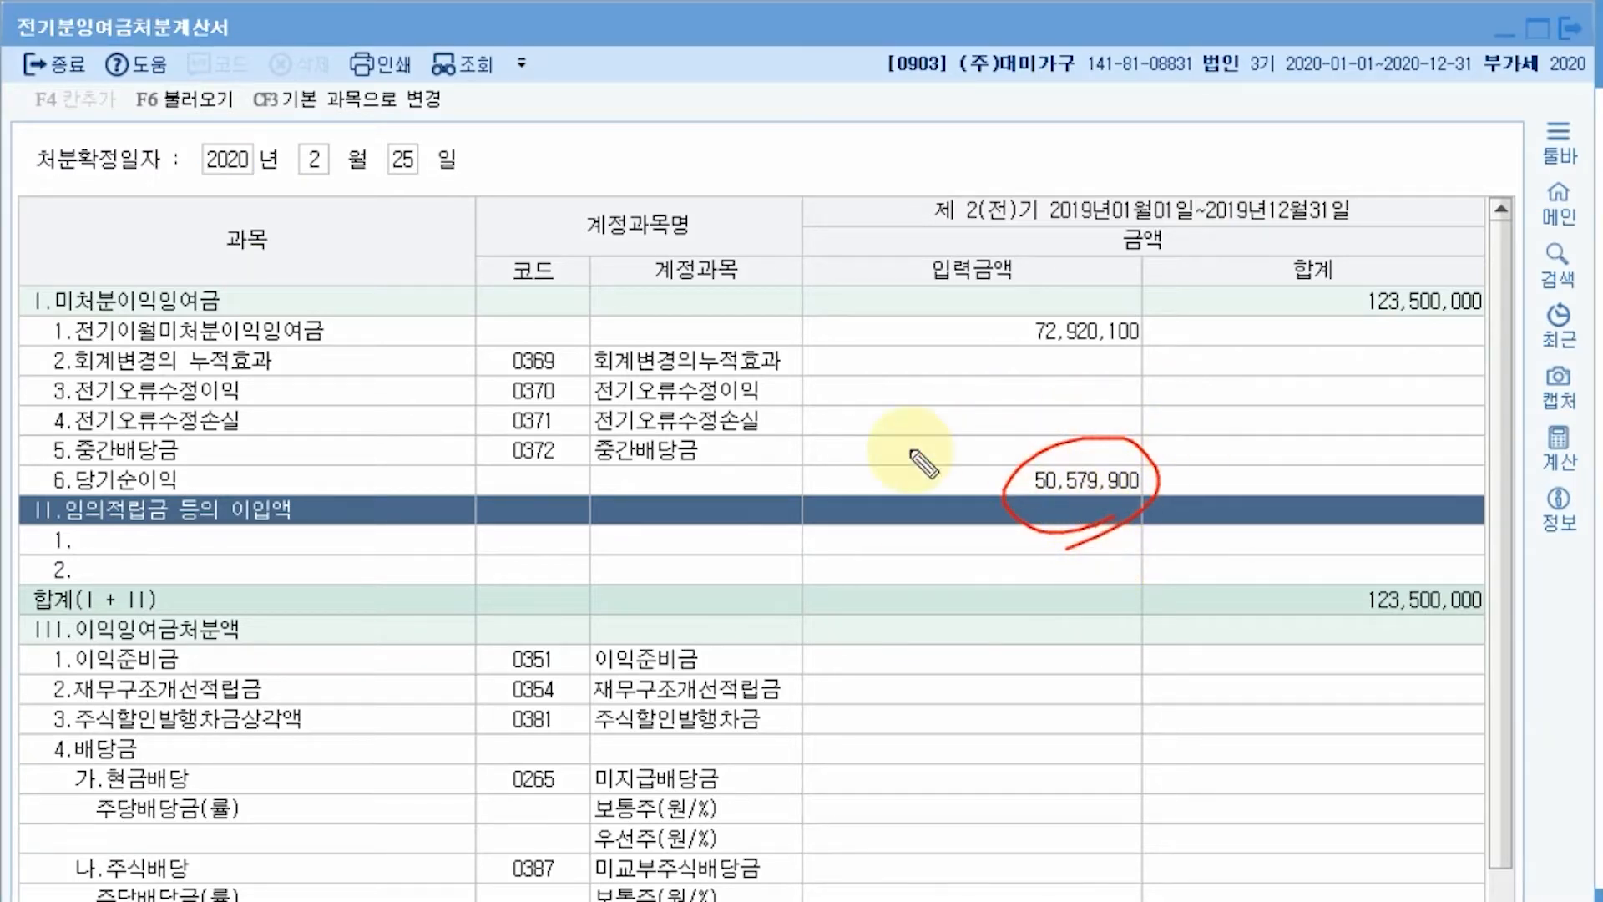
pyautogui.click(247, 307)
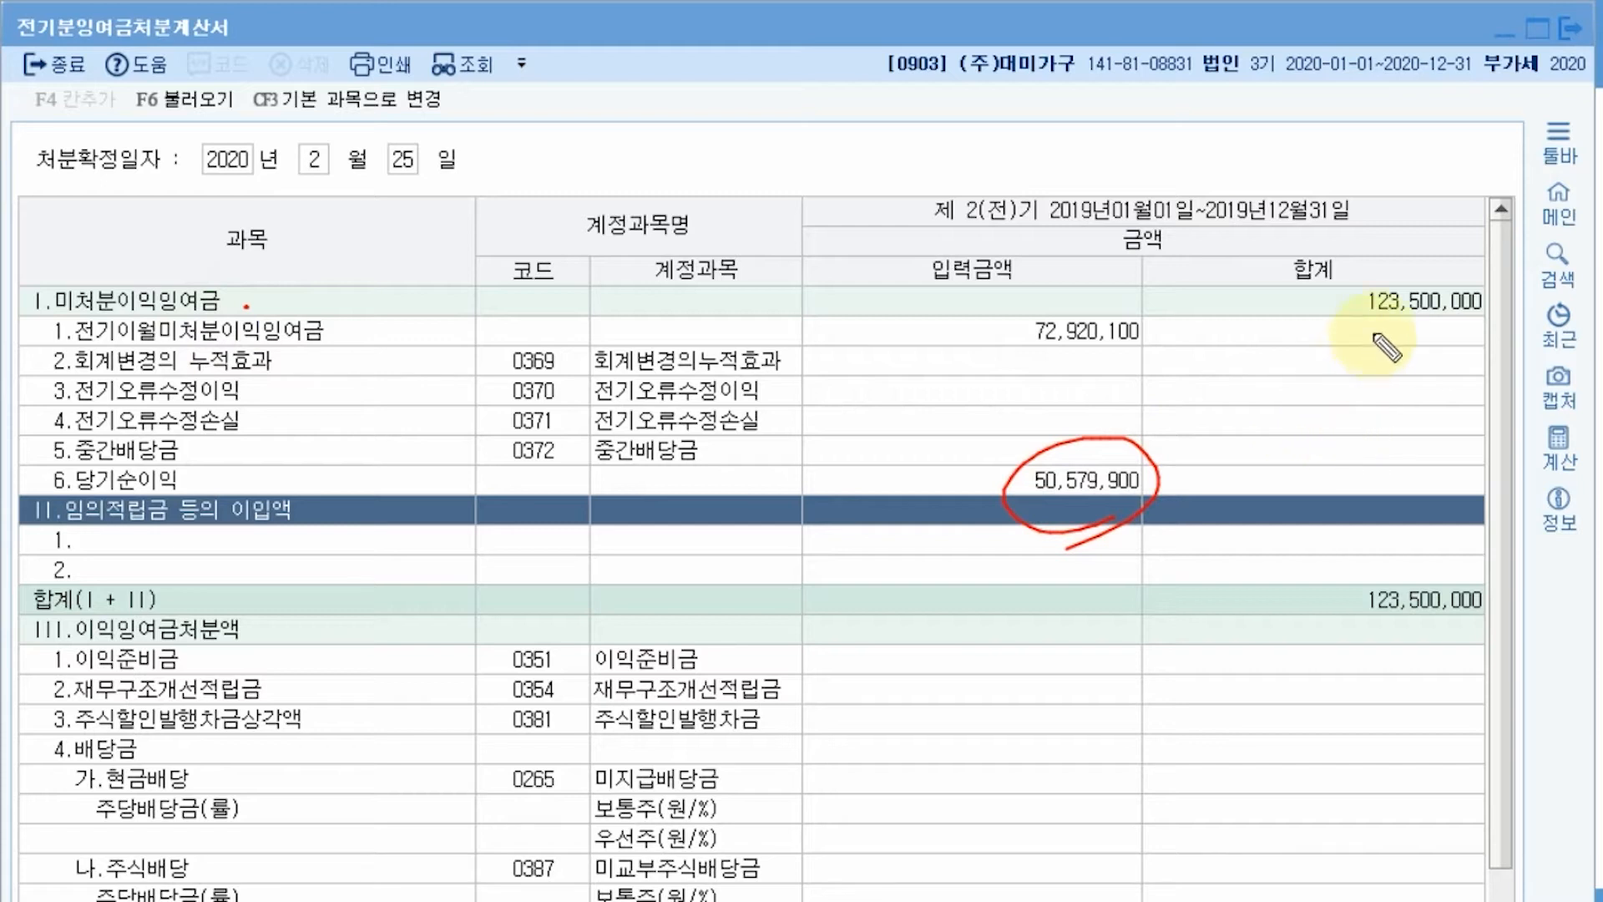
pyautogui.moveTo(1348, 324); pyautogui.dragTo(1503, 321)
pyautogui.moveTo(1336, 364); pyautogui.dragTo(1337, 388)
pyautogui.moveTo(1344, 367); pyautogui.dragTo(1508, 371)
pyautogui.moveTo(1317, 410); pyautogui.dragTo(1503, 399)
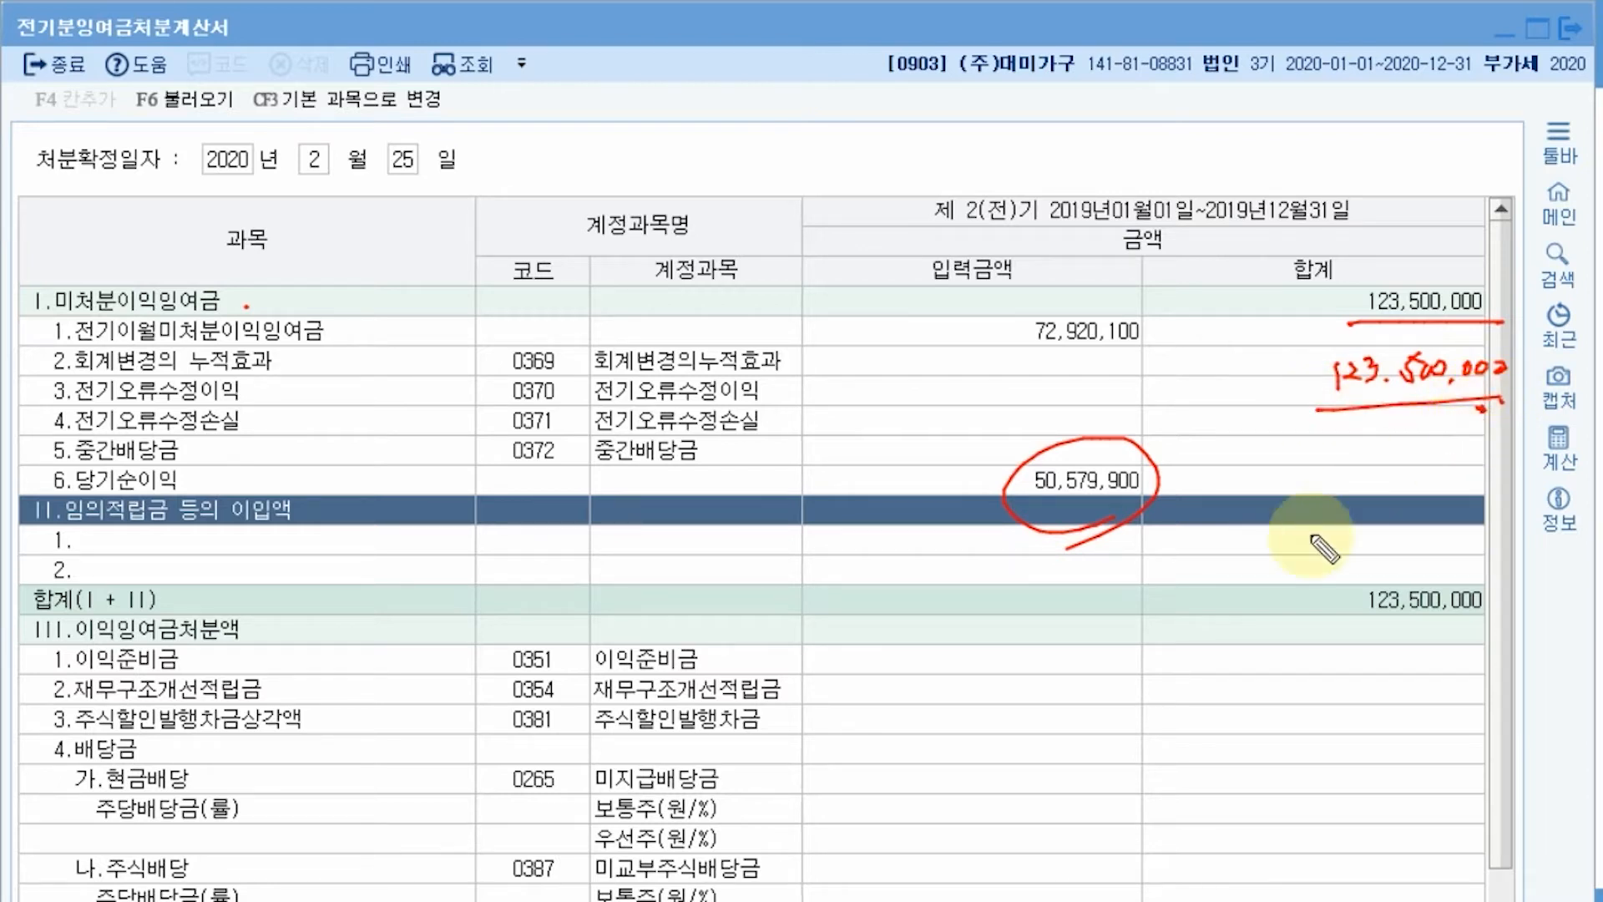
pyautogui.moveTo(1499, 620)
pyautogui.mouseDown()
pyautogui.moveTo(1349, 568)
pyautogui.moveTo(1440, 632)
pyautogui.mouseUp()
pyautogui.click(1435, 310)
pyautogui.click(1434, 586)
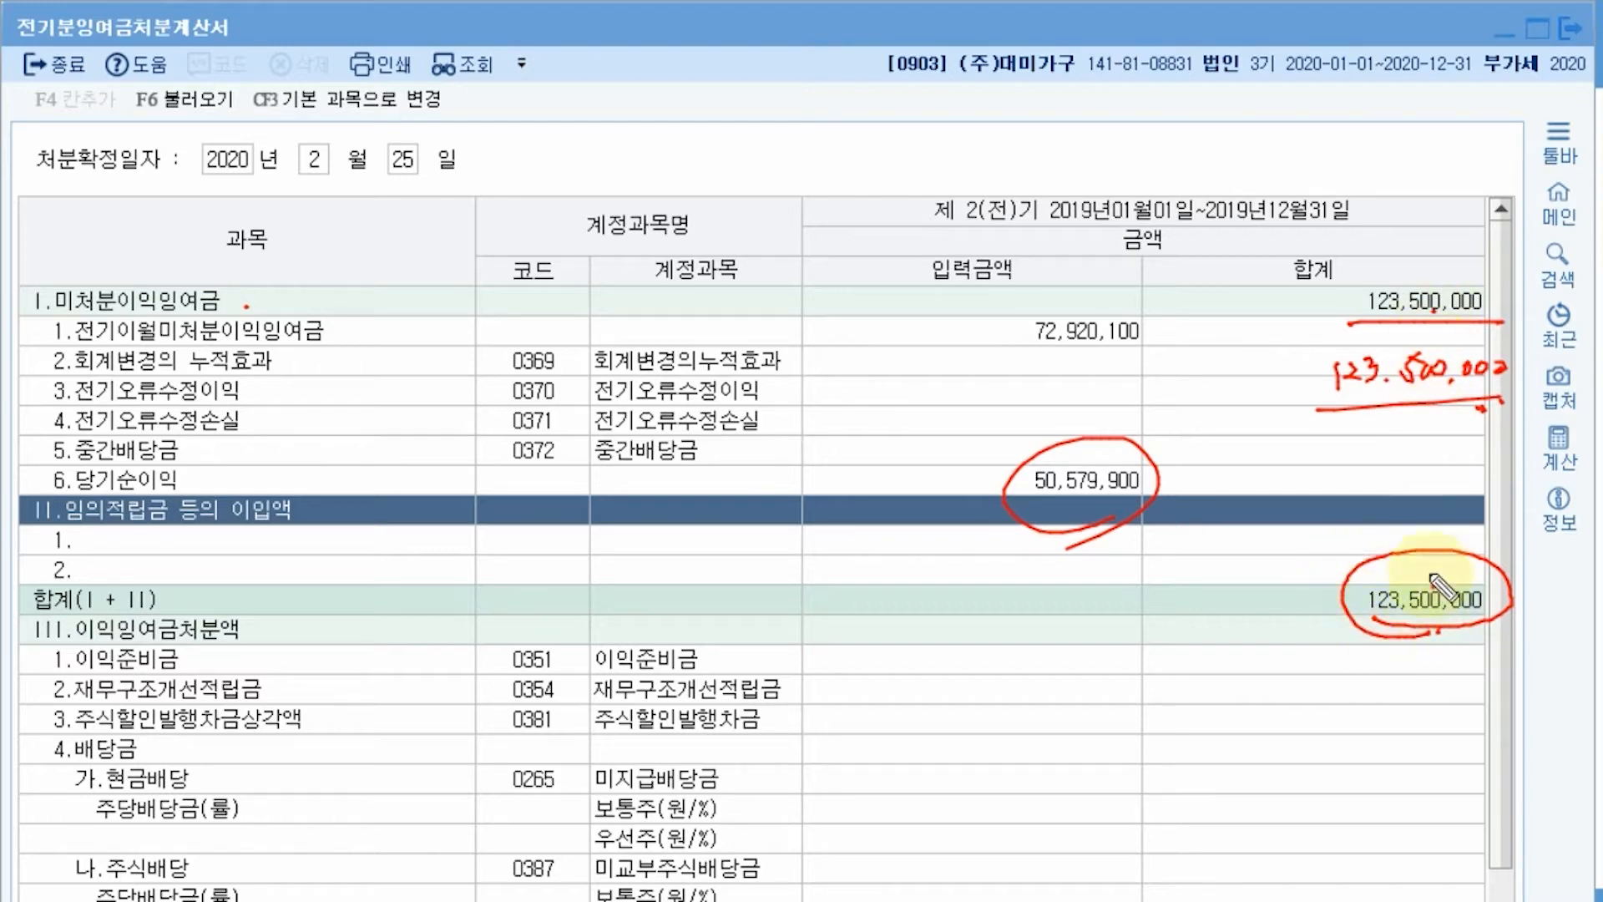
pyautogui.moveTo(1422, 450)
pyautogui.mouseDown()
pyautogui.moveTo(1434, 538)
pyautogui.moveTo(1449, 492)
pyautogui.mouseUp()
pyautogui.moveTo(1409, 354); pyautogui.dragTo(1423, 337)
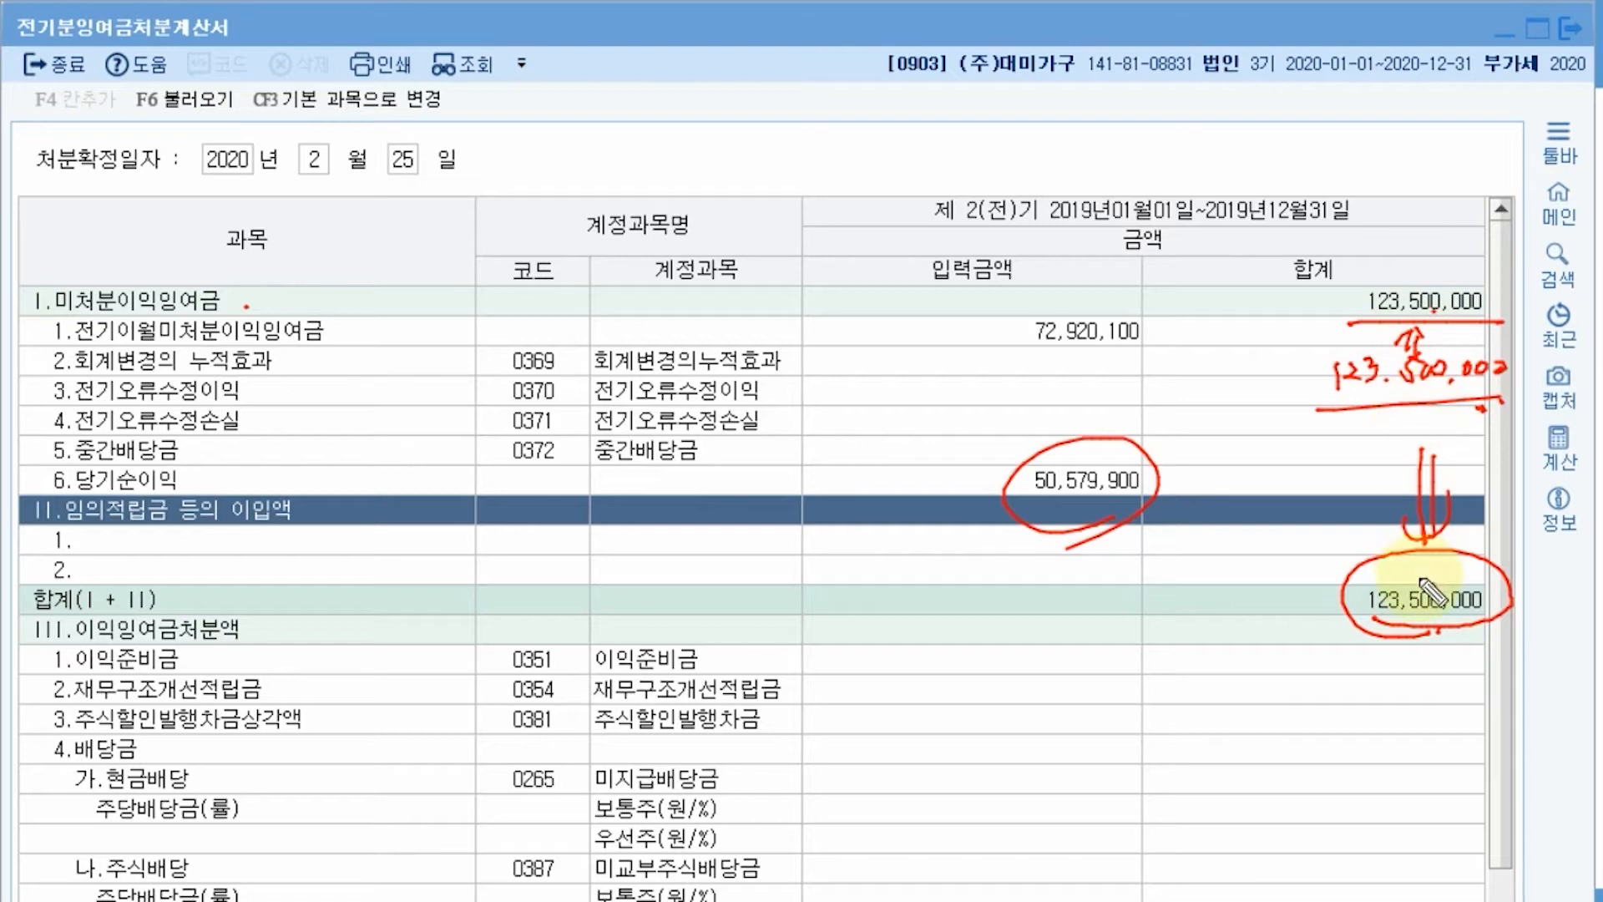
# - Note down the 합계(I + II) amount of the prior-period retained earnings appropriation statement
pyautogui.moveTo(1203, 146)
pyautogui.mouseDown()
pyautogui.moveTo(1204, 169)
pyautogui.moveTo(1272, 170)
pyautogui.mouseUp()
pyautogui.moveTo(1305, 134); pyautogui.dragTo(1364, 156)
pyautogui.moveTo(1379, 142); pyautogui.dragTo(1378, 145)
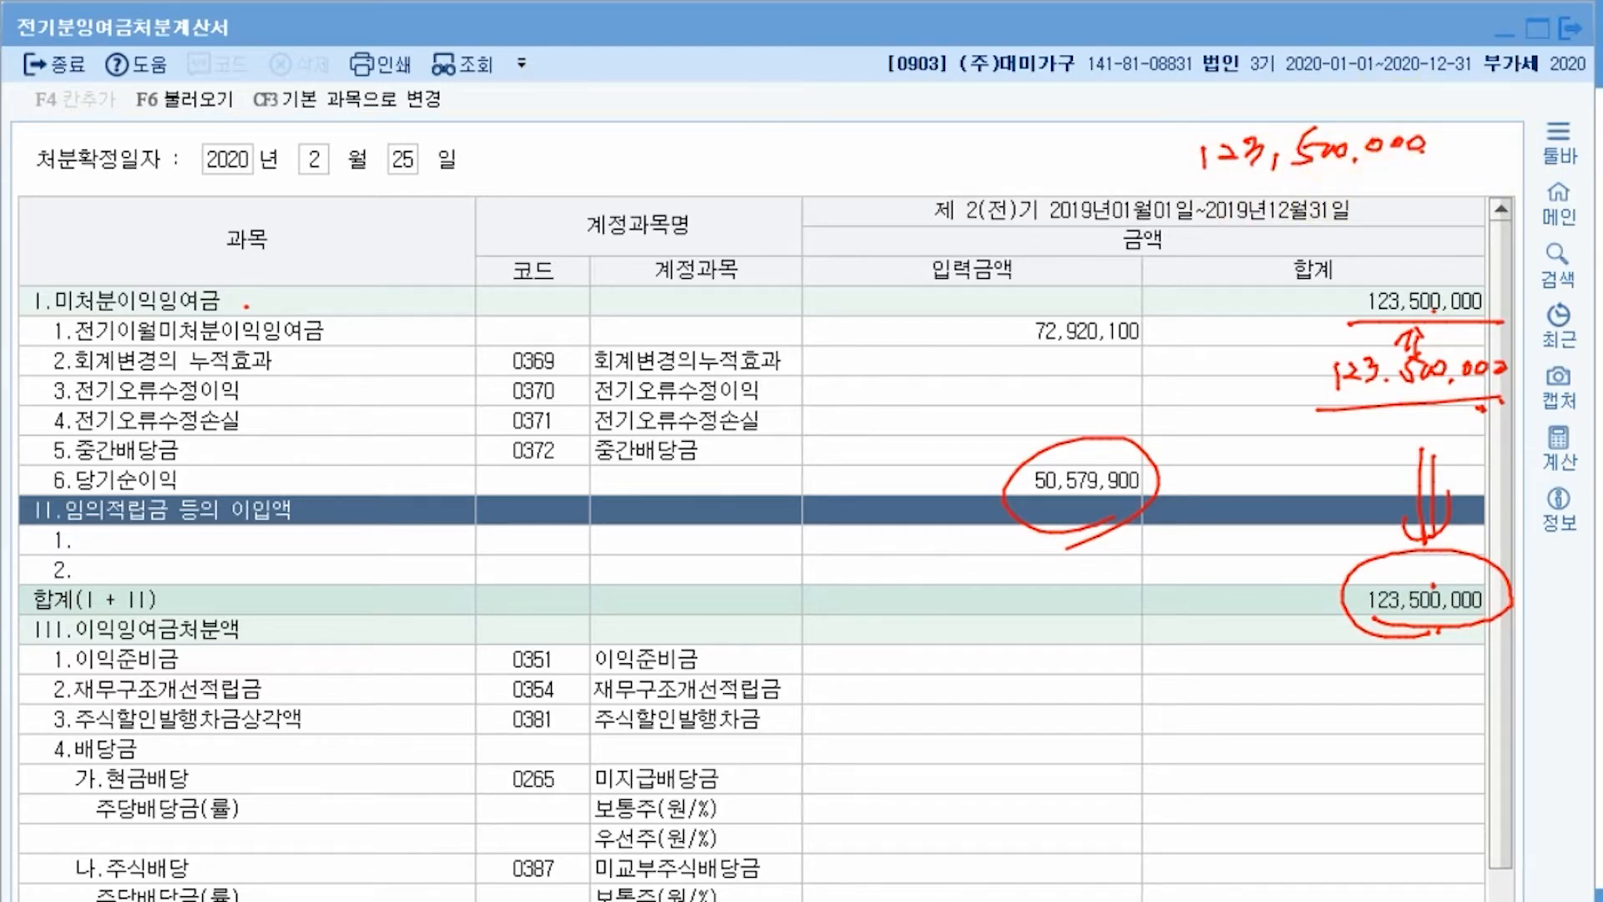
# - Close the prior-period retained earnings appropriation statement and open the prior-period balance sheet (전기분재무상태표)
pyautogui.click(1572, 32)
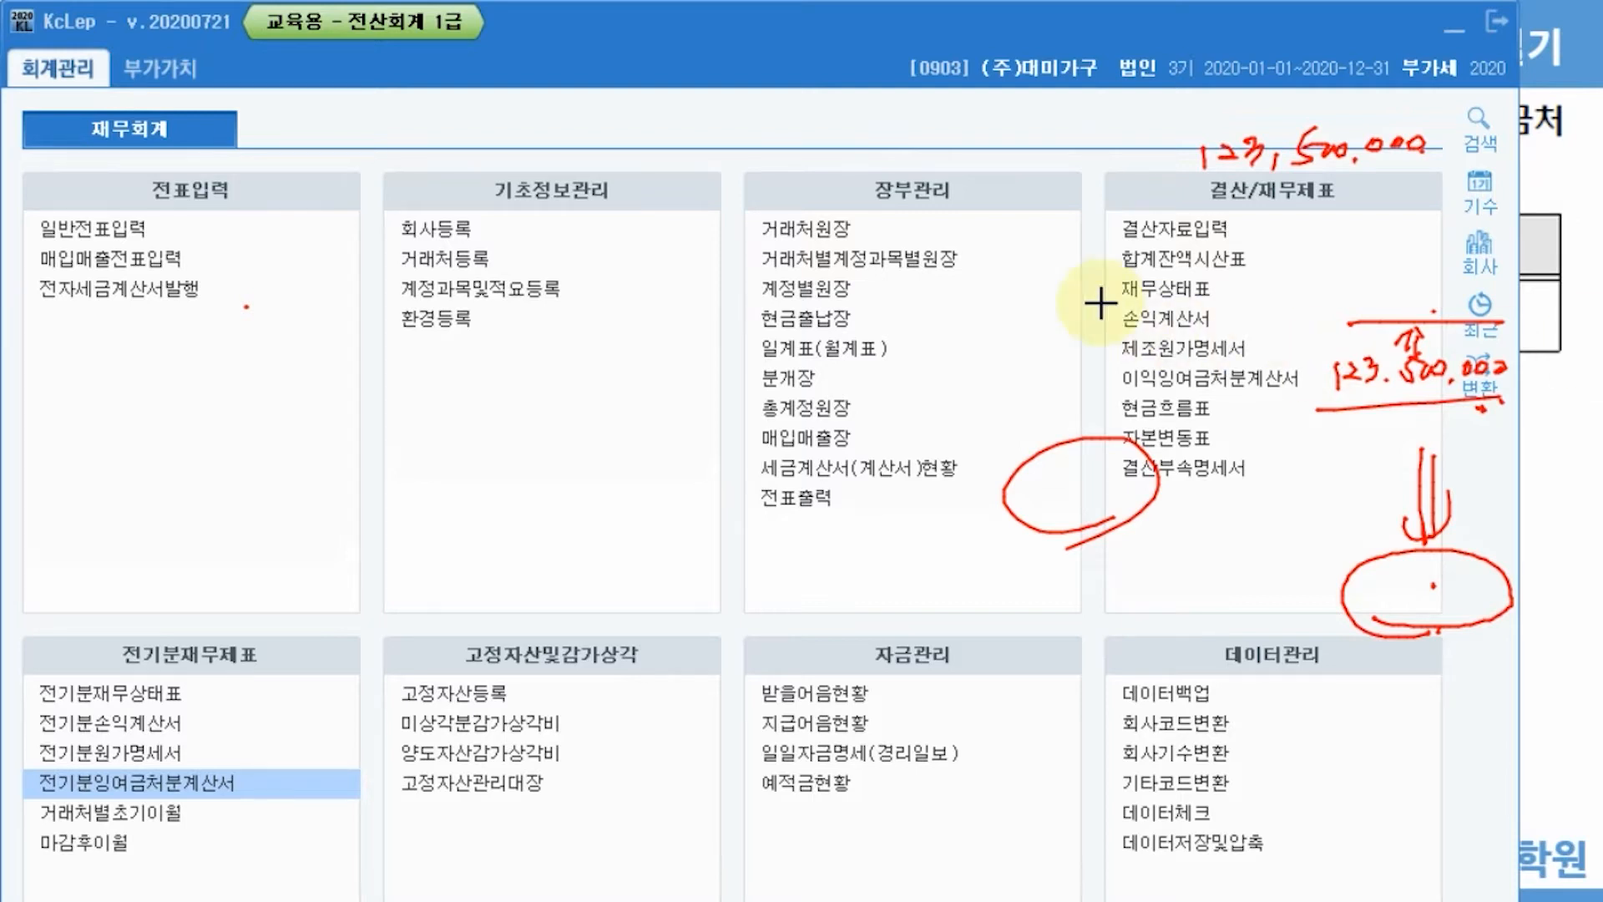
pyautogui.moveTo(890, 271)
pyautogui.mouseDown()
pyautogui.moveTo(1485, 637)
pyautogui.moveTo(1578, 739)
pyautogui.mouseUp()
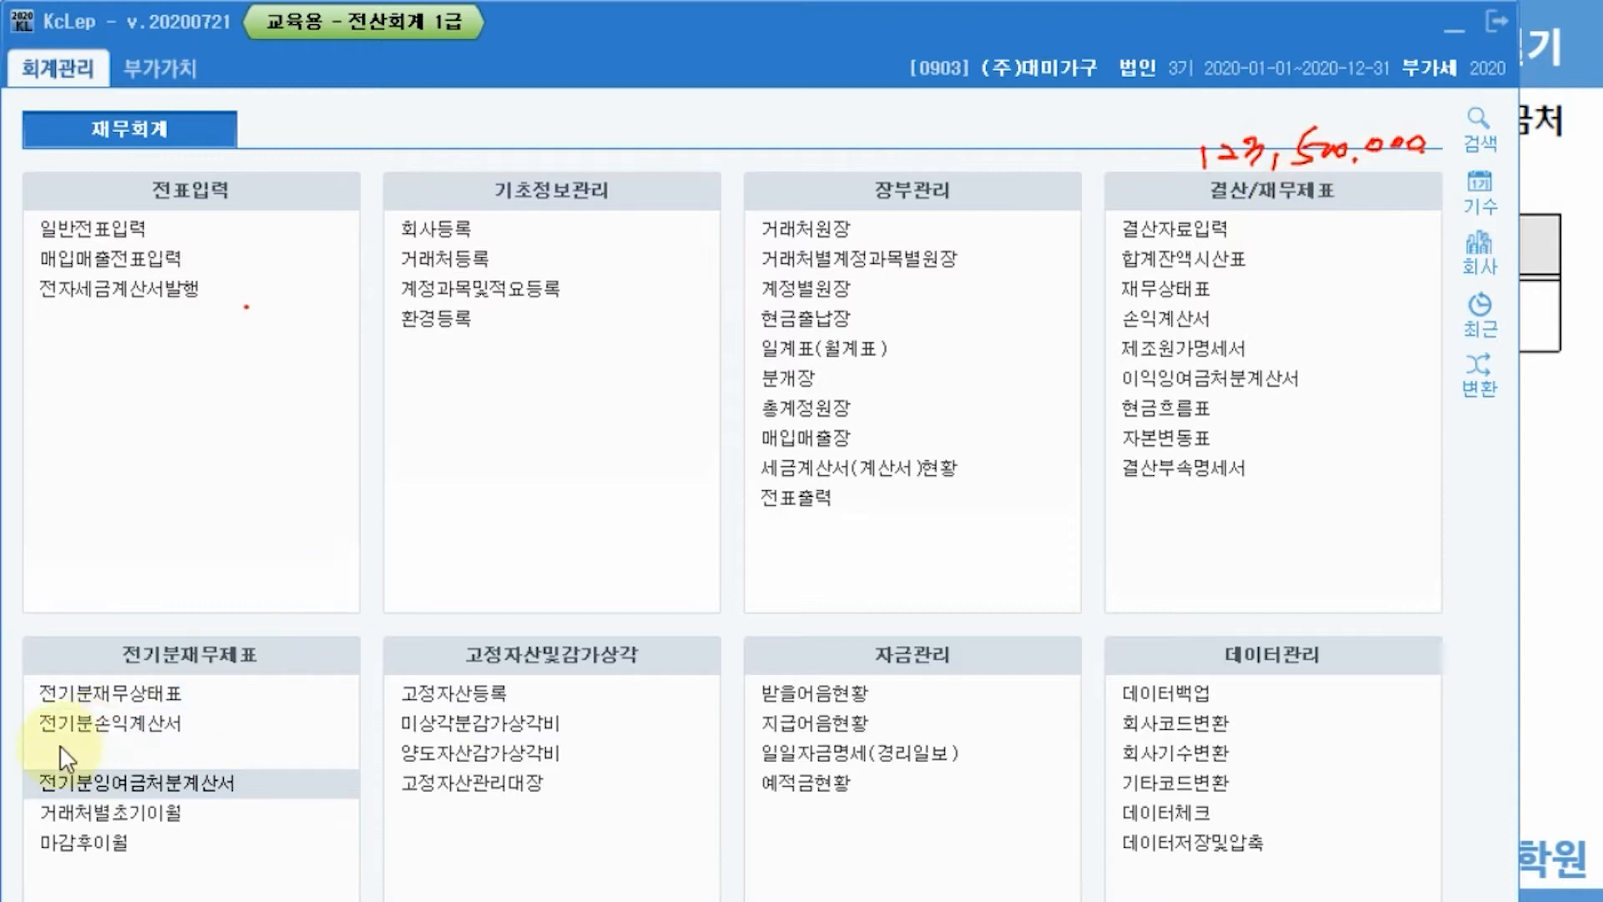
pyautogui.click(139, 689)
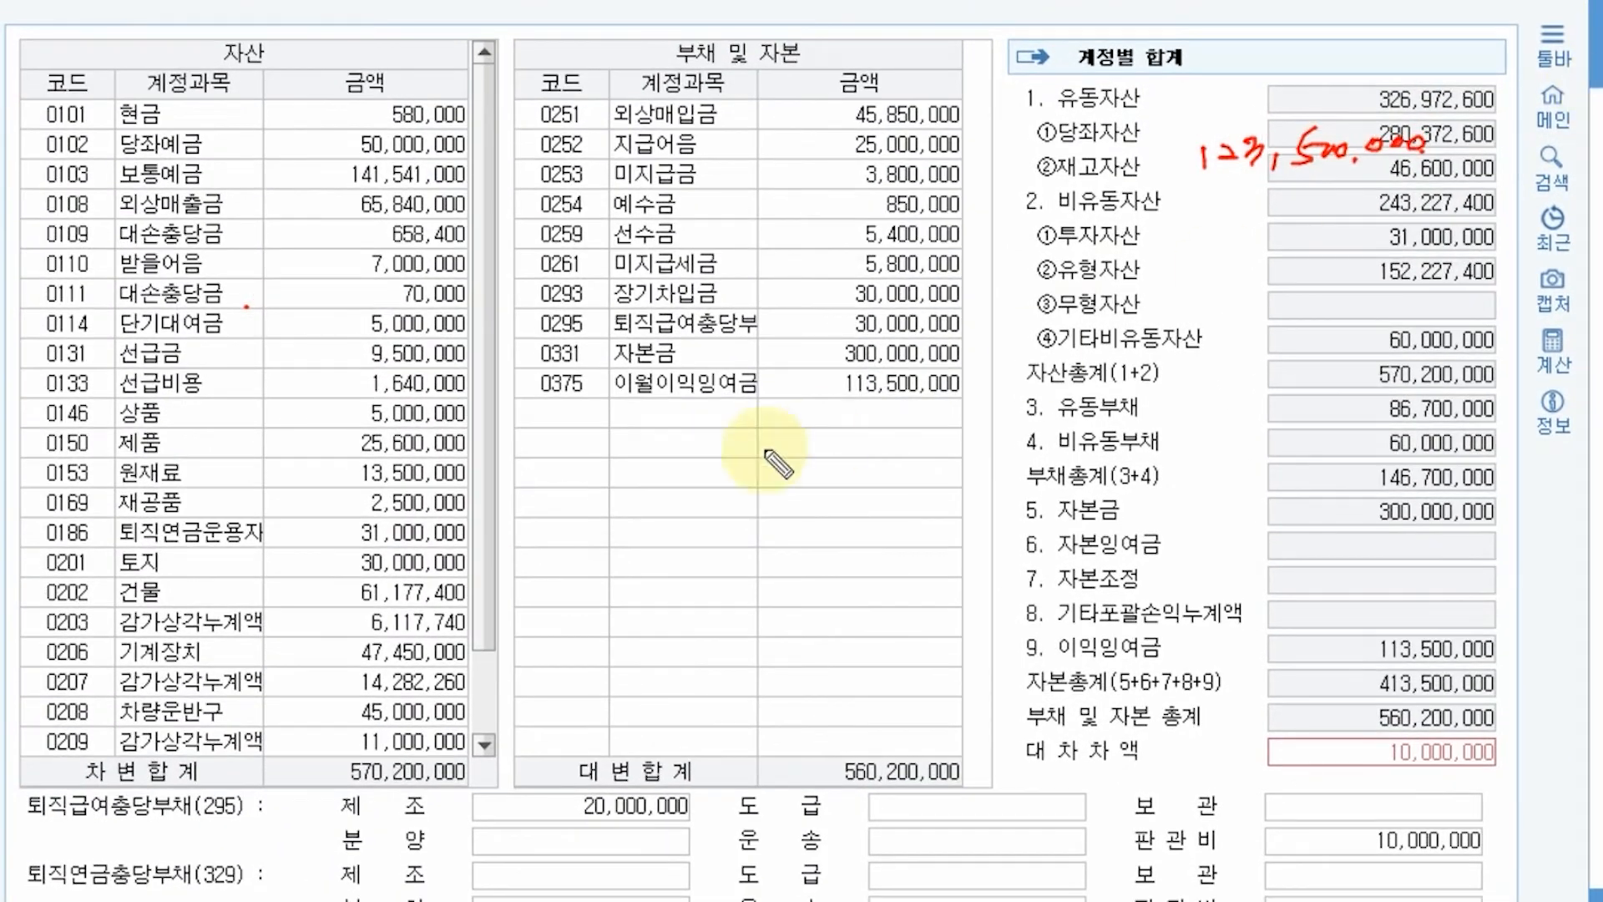
# - Compare the 이월이익잉여금 (0375) amount with the noted appropriation total and check the 대차차액 in the prior-period balance sheet
pyautogui.moveTo(641, 387); pyautogui.dragTo(735, 392)
pyautogui.moveTo(745, 401); pyautogui.dragTo(774, 411)
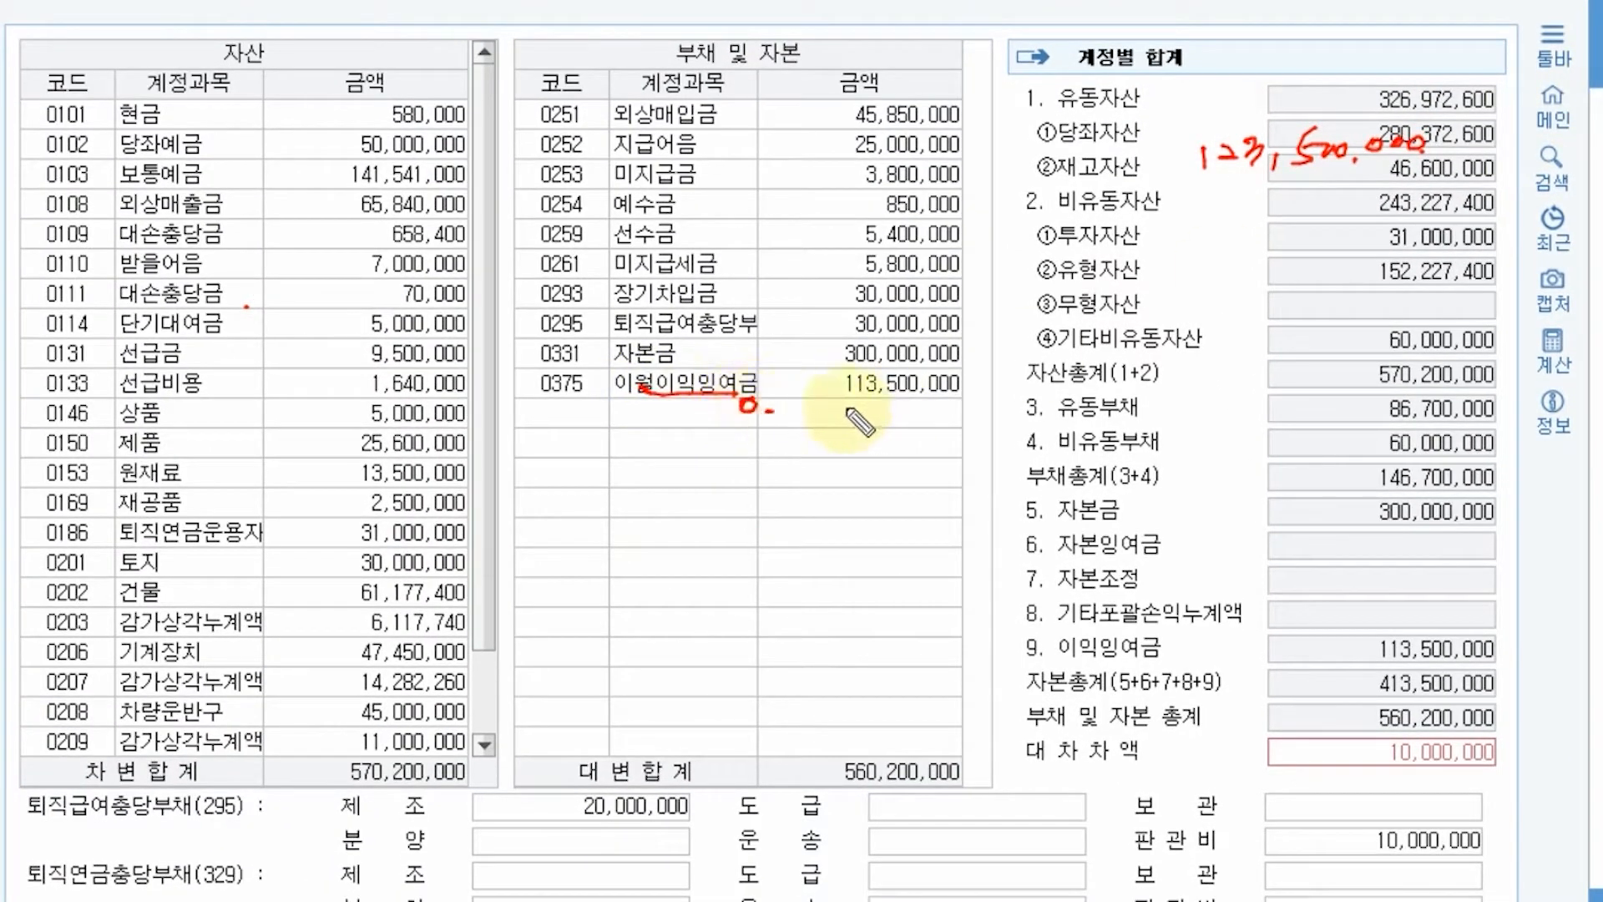
pyautogui.click(876, 404)
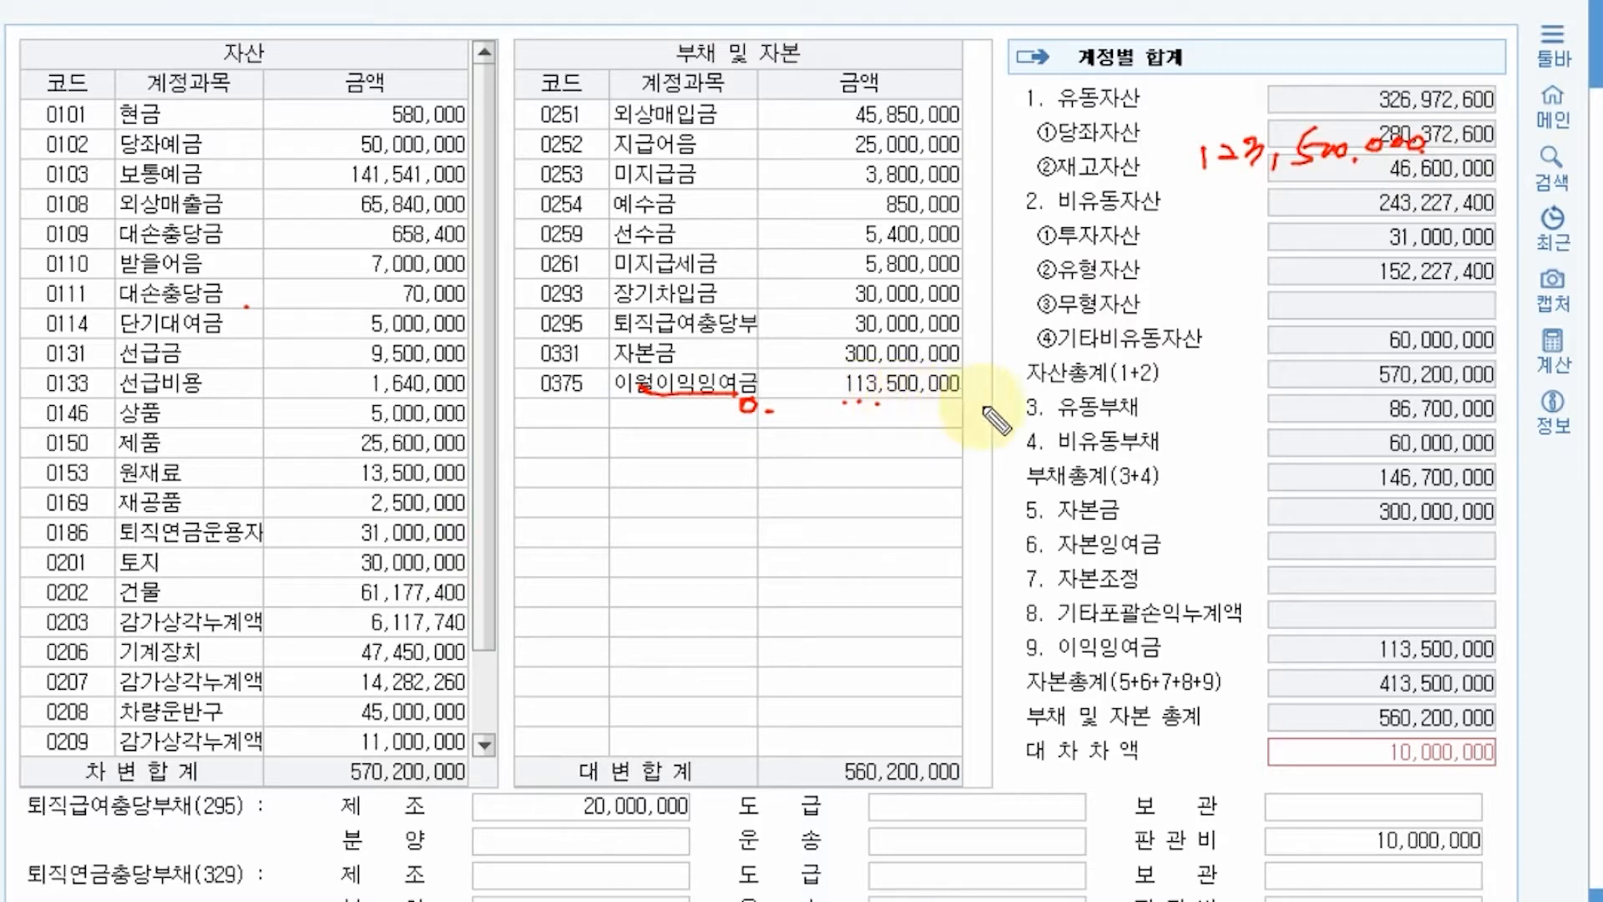
pyautogui.moveTo(818, 427)
pyautogui.mouseDown()
pyautogui.moveTo(820, 468)
pyautogui.moveTo(1029, 436)
pyautogui.mouseUp()
pyautogui.moveTo(776, 504); pyautogui.dragTo(1010, 479)
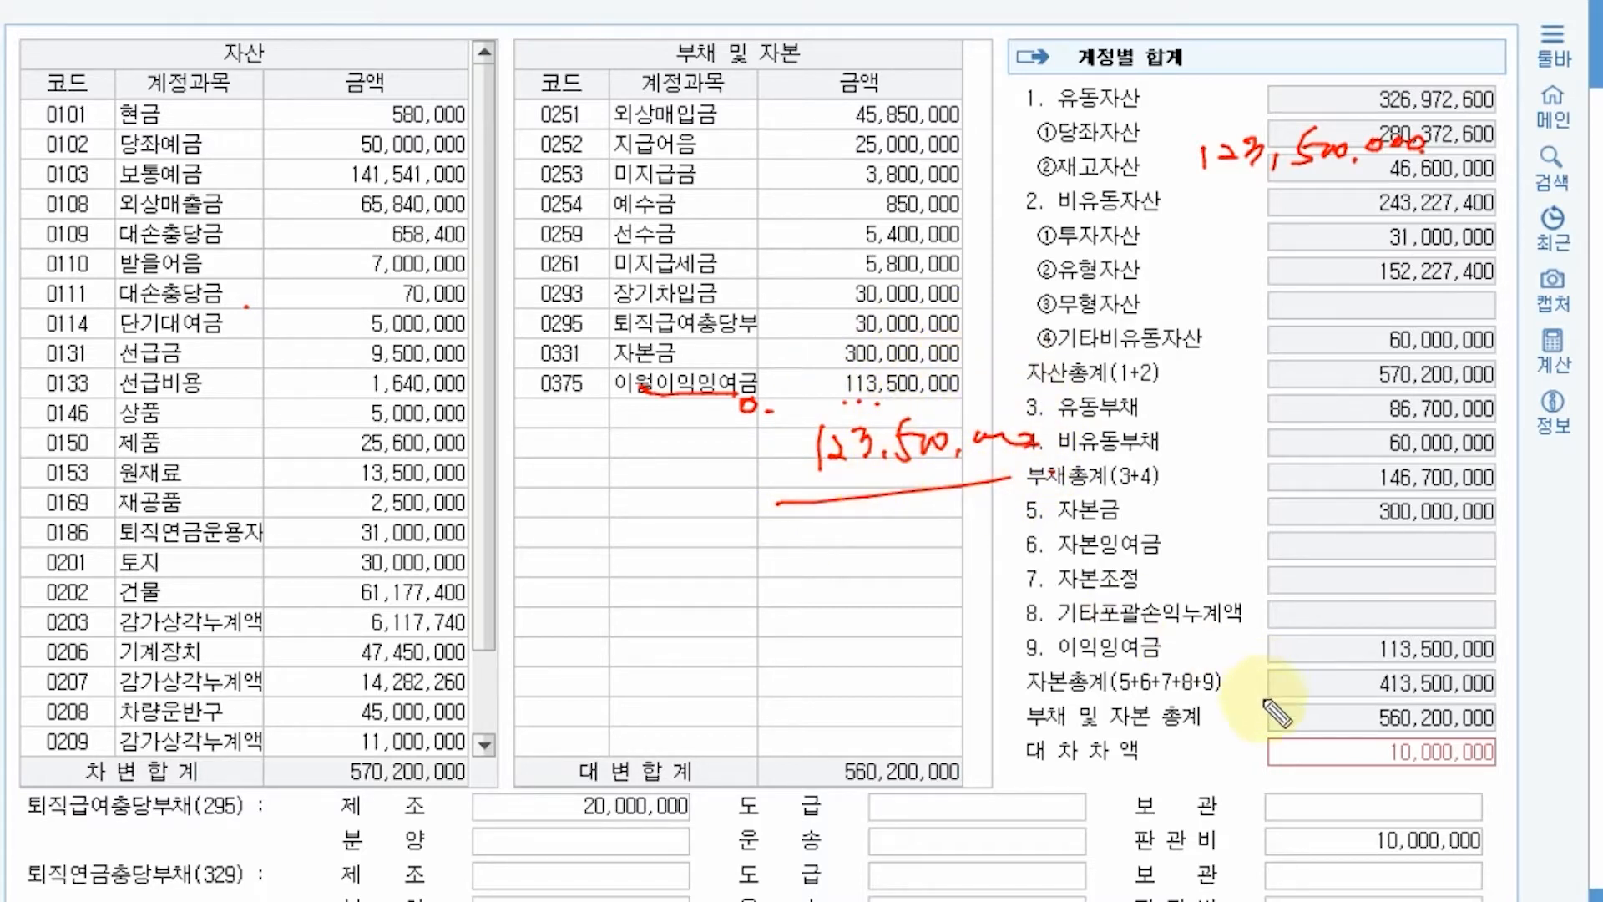
pyautogui.moveTo(1336, 776); pyautogui.dragTo(1459, 790)
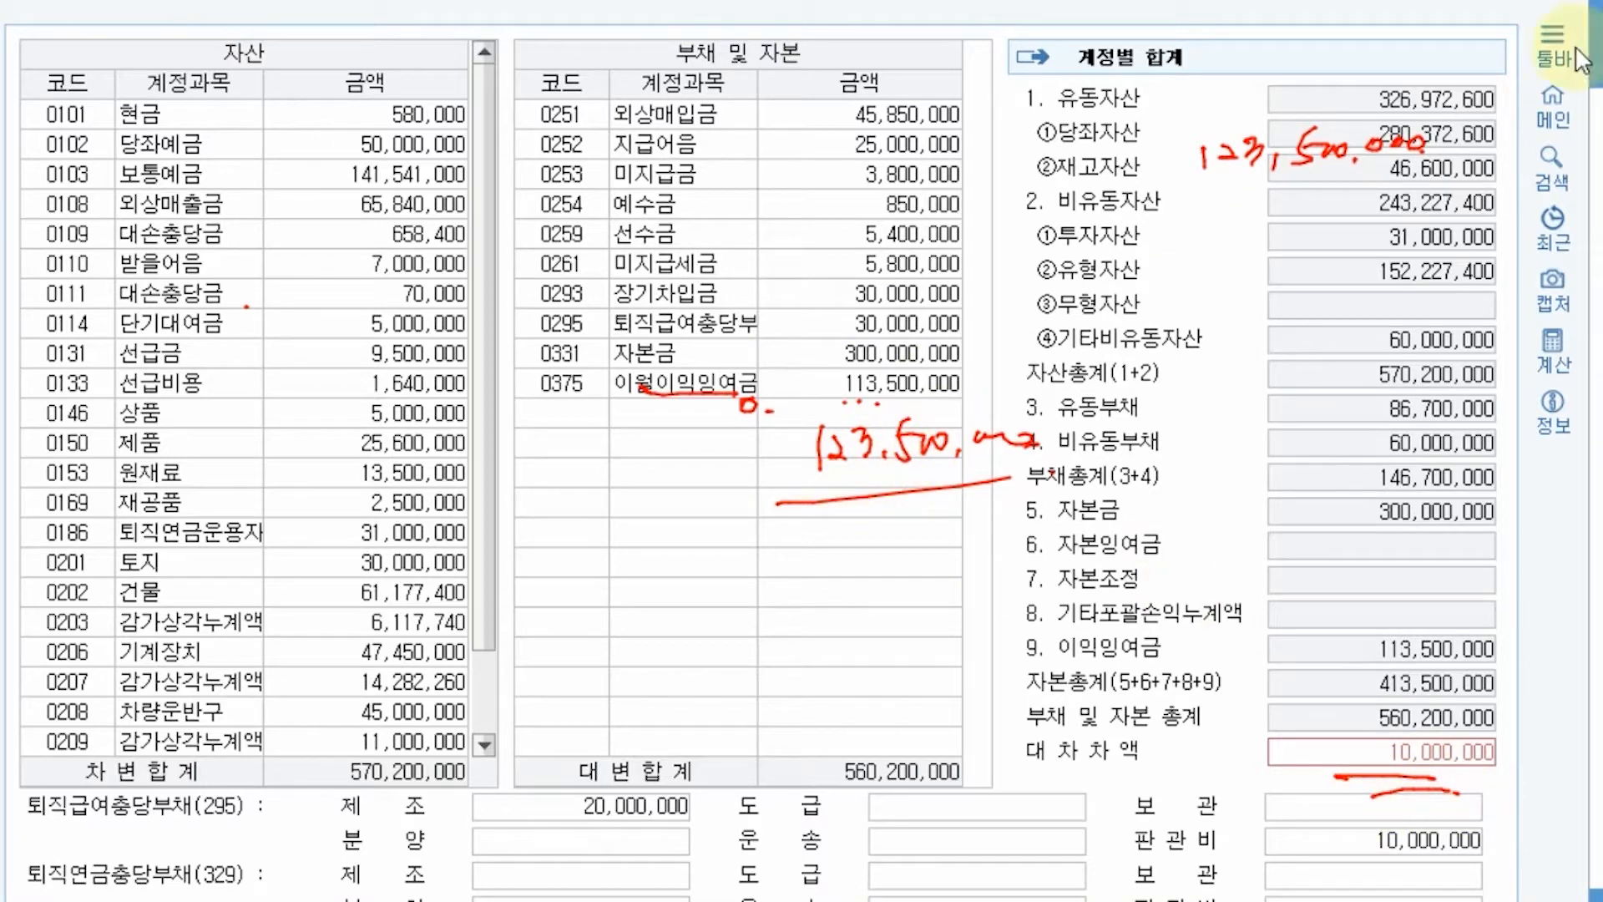
# - Set 이월이익잉여금 (0375) to 123,500,000 in the prior-period balance sheet
pyautogui.click(903, 374)
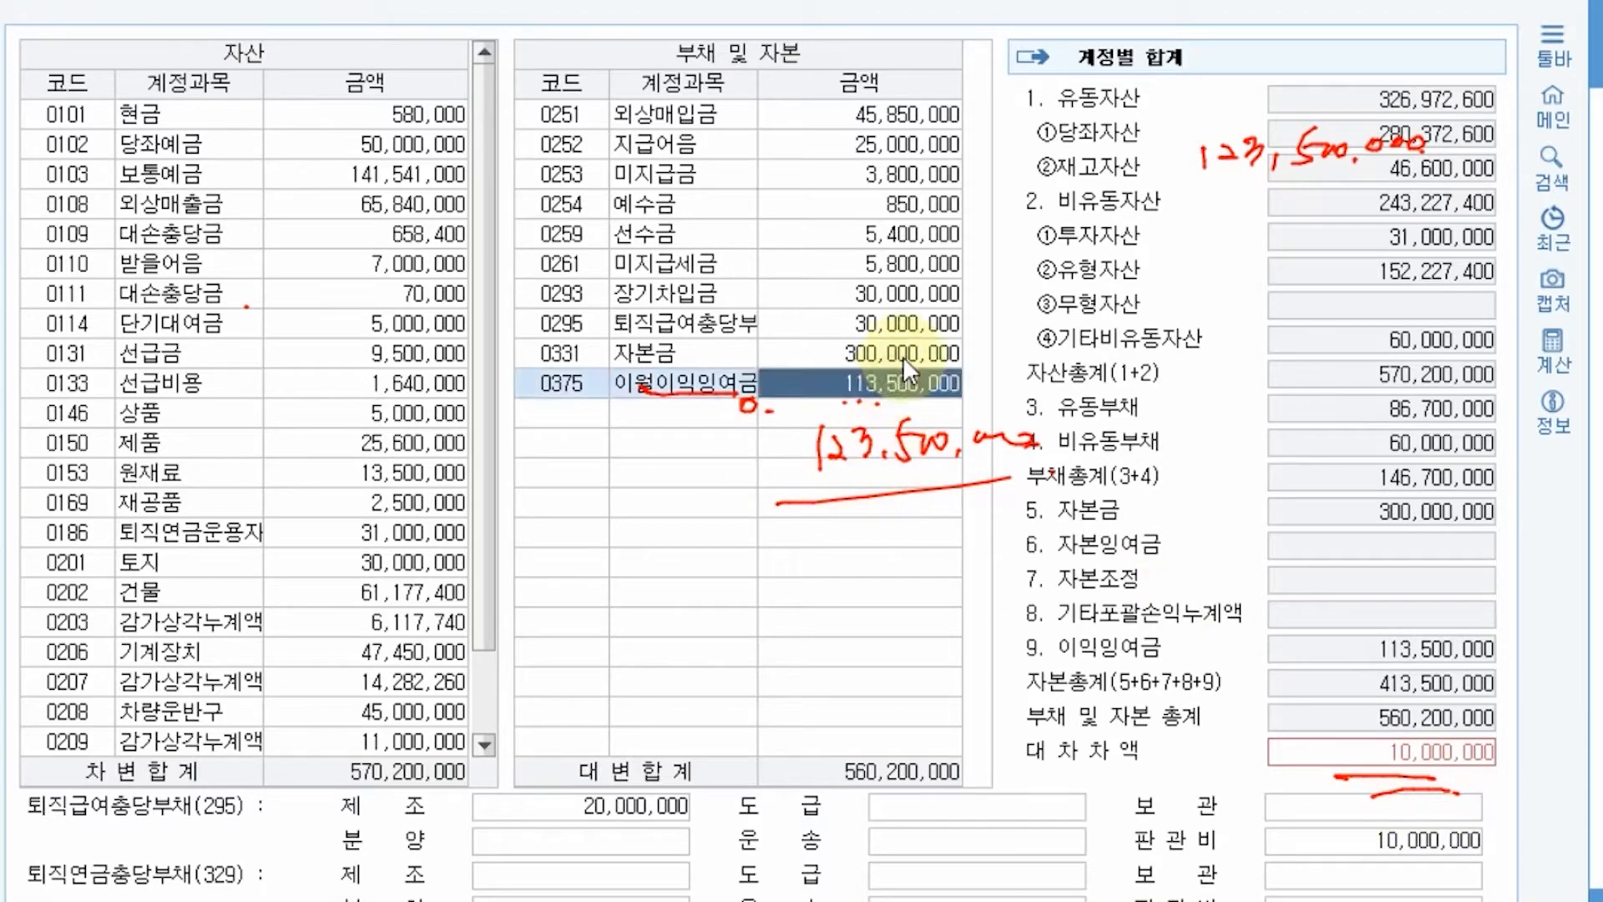
pyautogui.write('123,5')
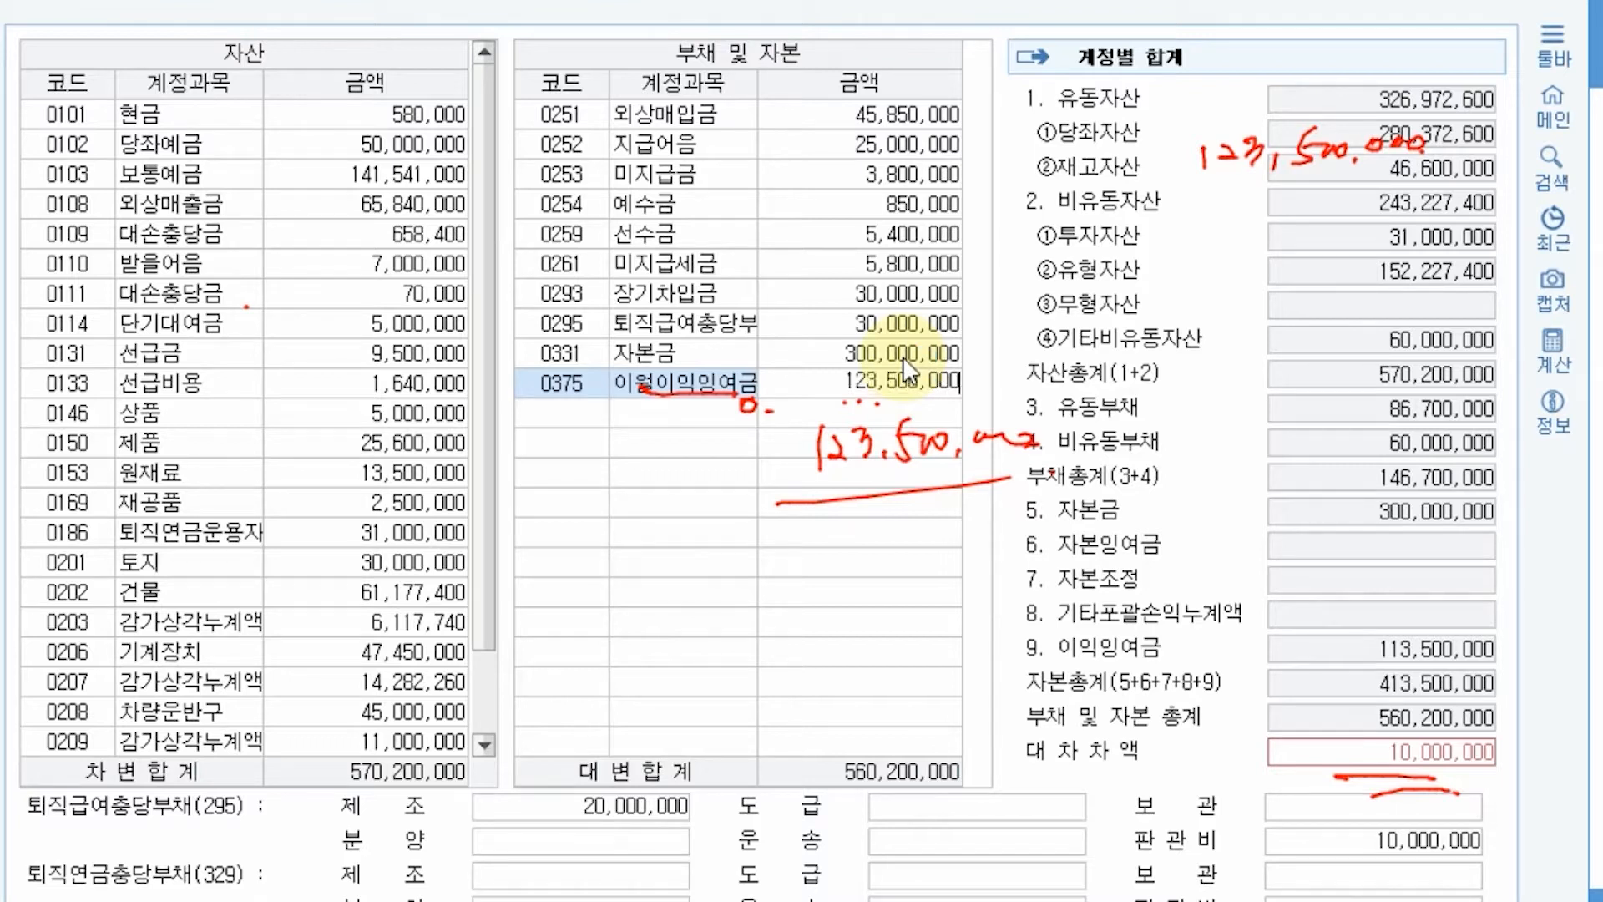
pyautogui.write('00,000')
pyautogui.press('Return')
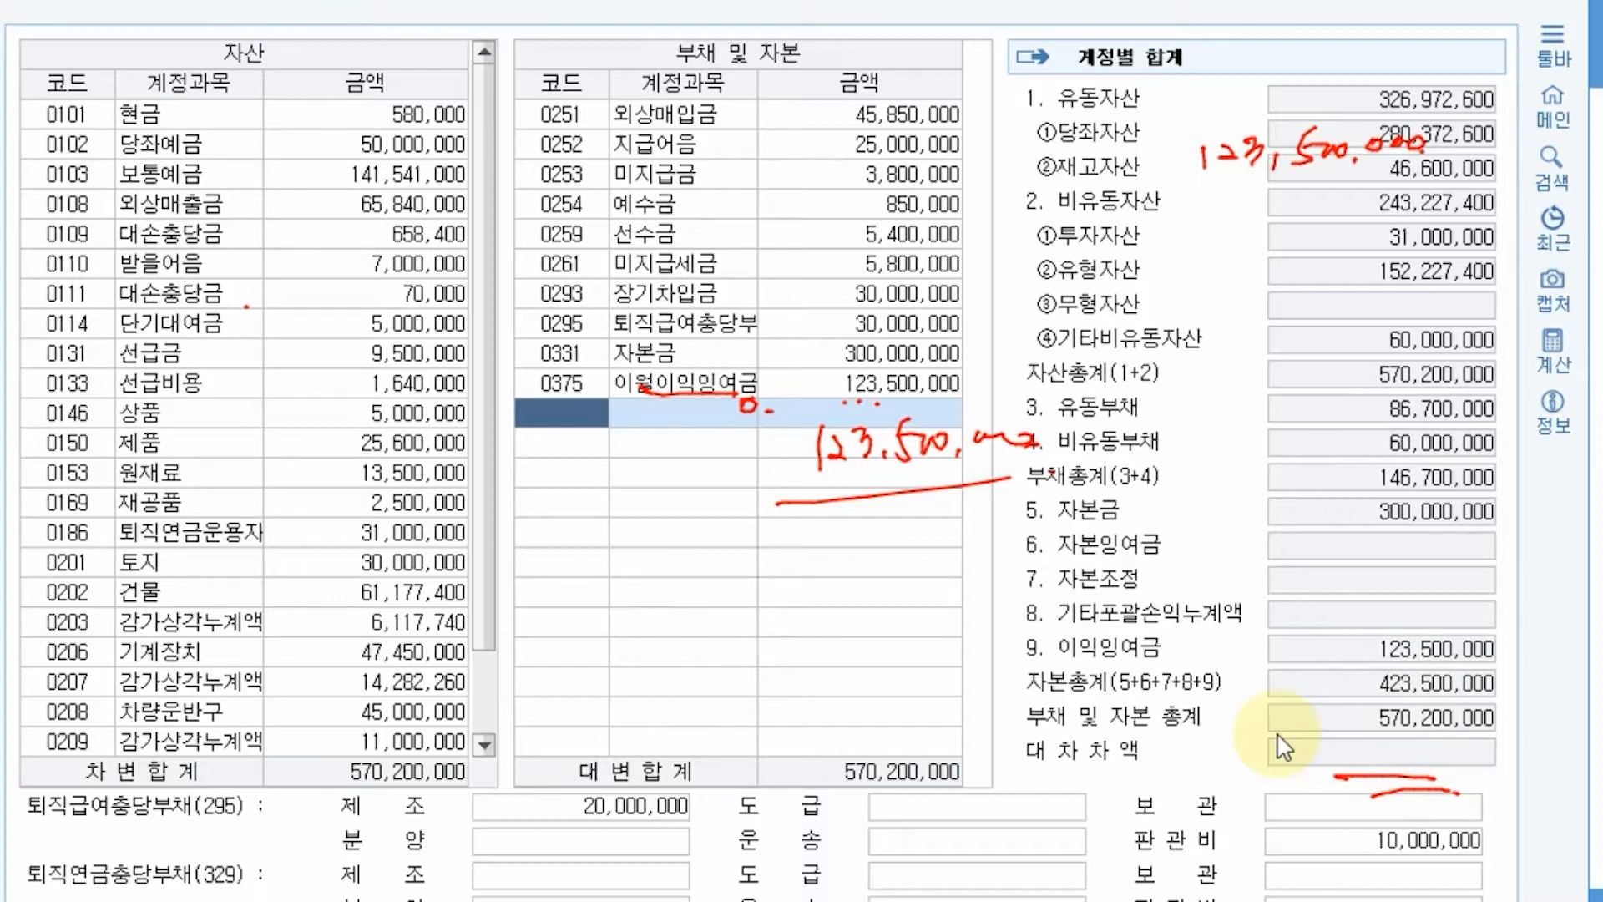
# - Close the prior-period balance sheet and advance the exam slides to question 2 (문제2) on general voucher entries
pyautogui.press('Escape')
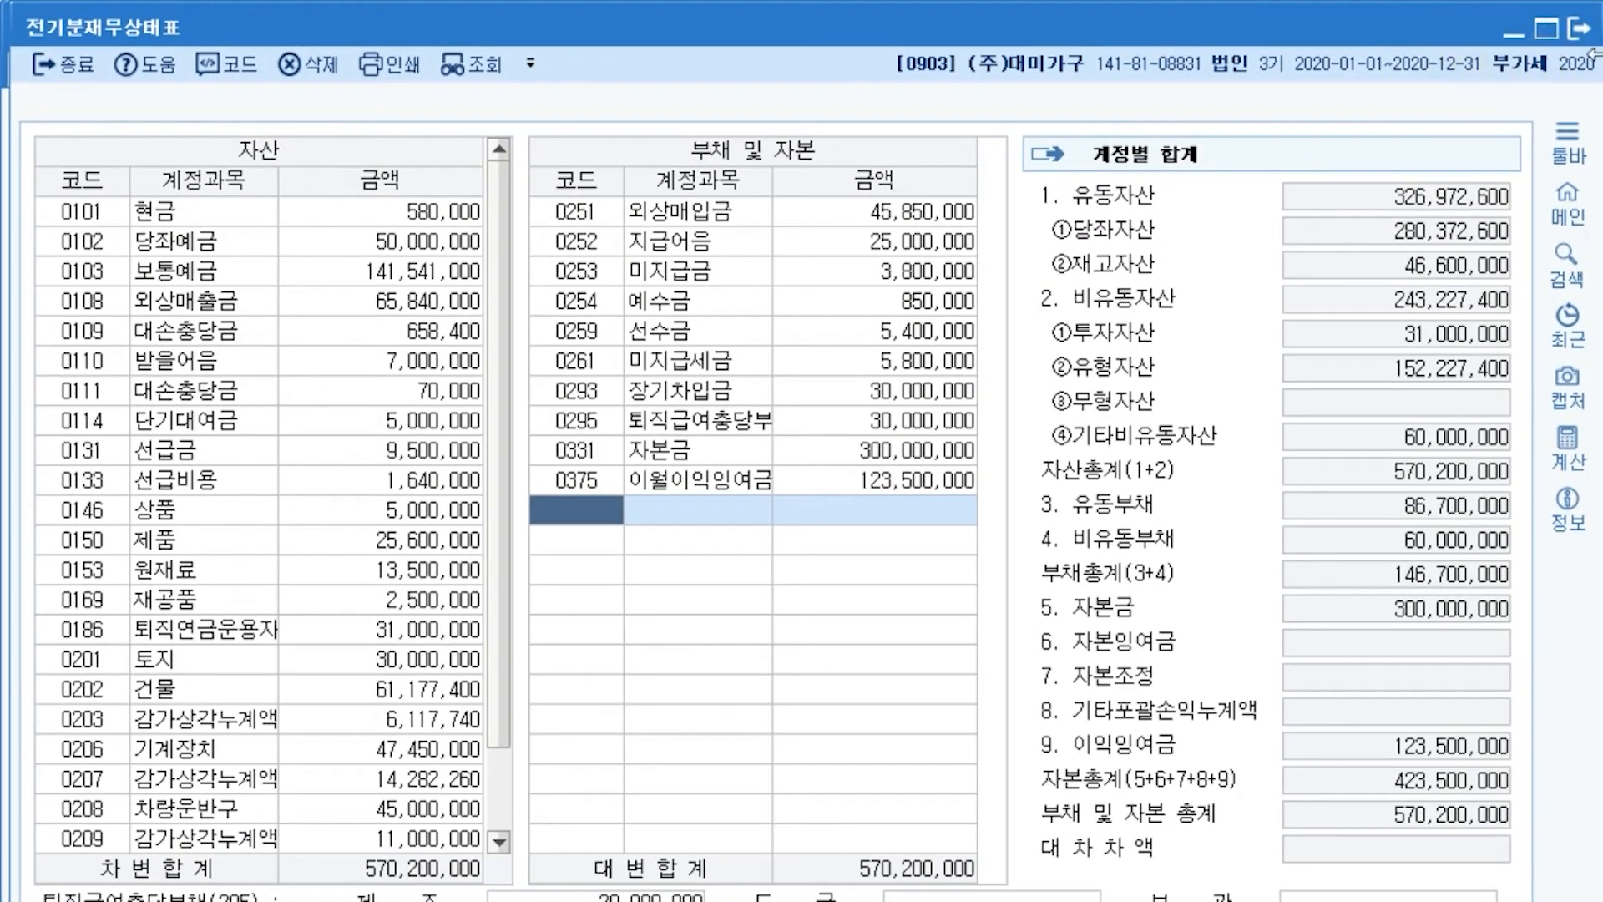
pyautogui.click(1579, 28)
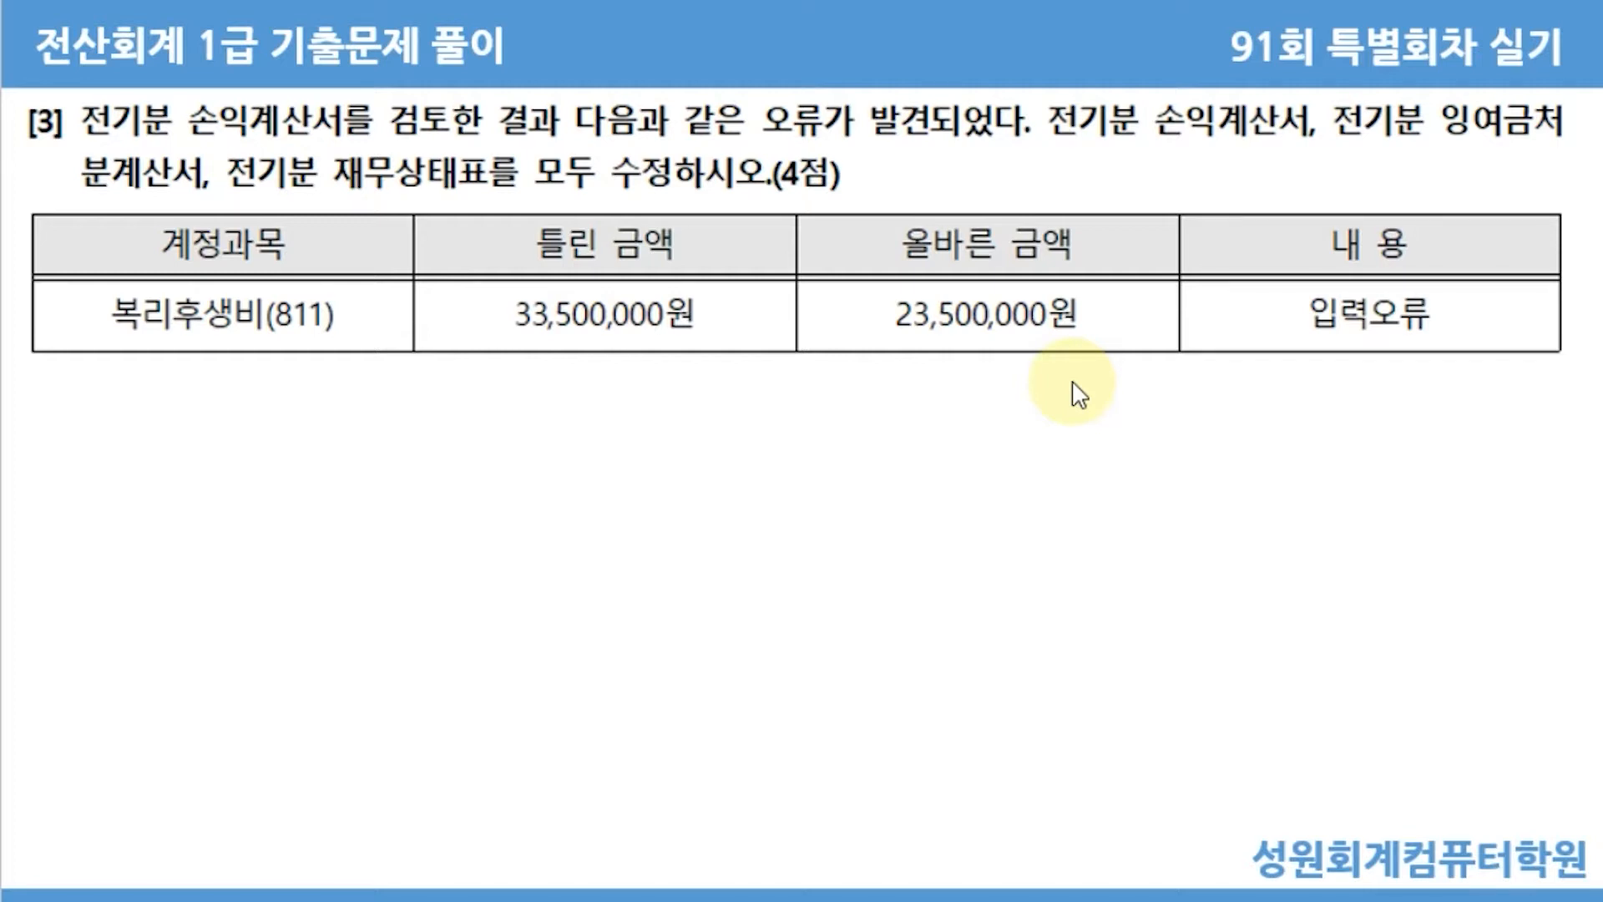
pyautogui.press('Right')
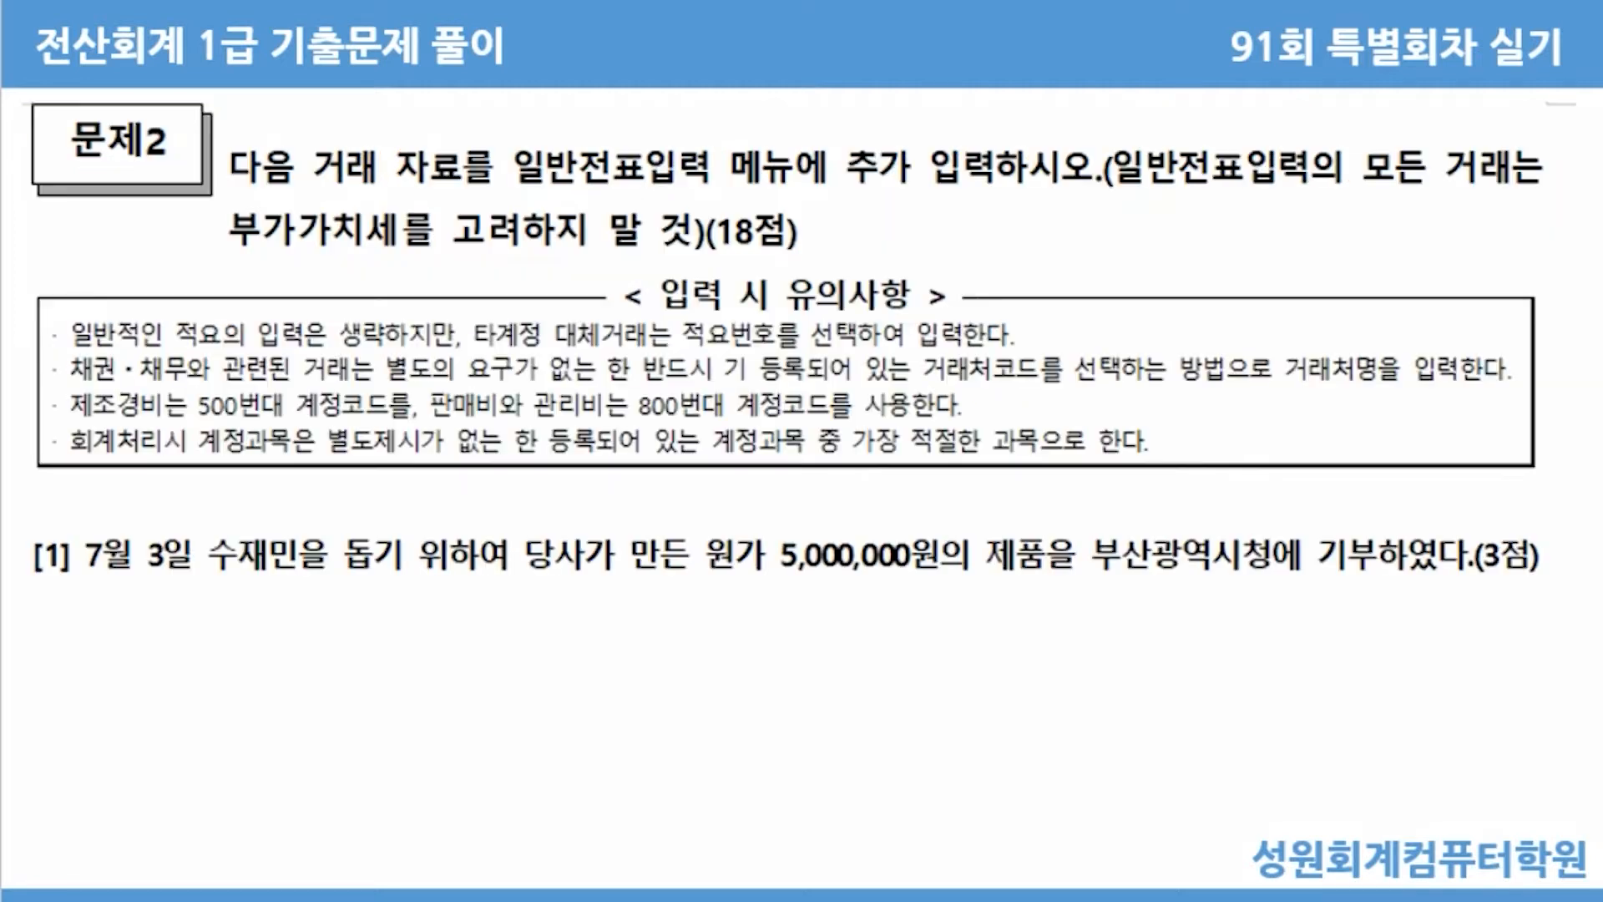